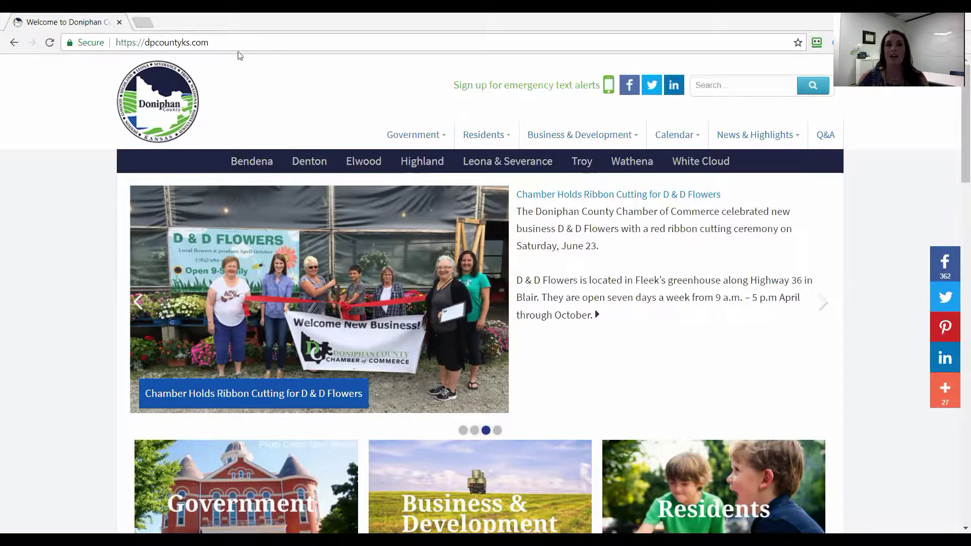
Step: Open the Community Event Calendar from the top navigation and scroll to its event list
mouse_move(388, 132)
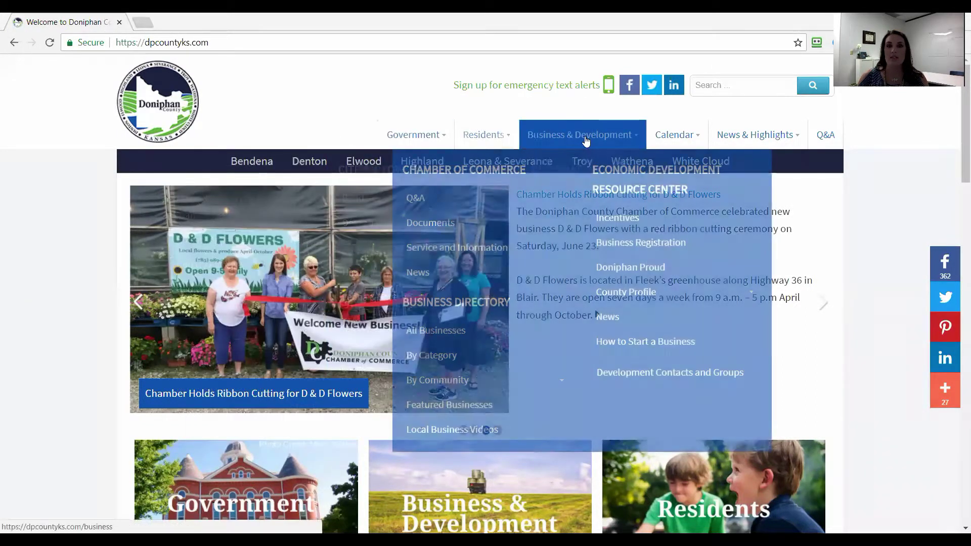
mouse_move(697, 144)
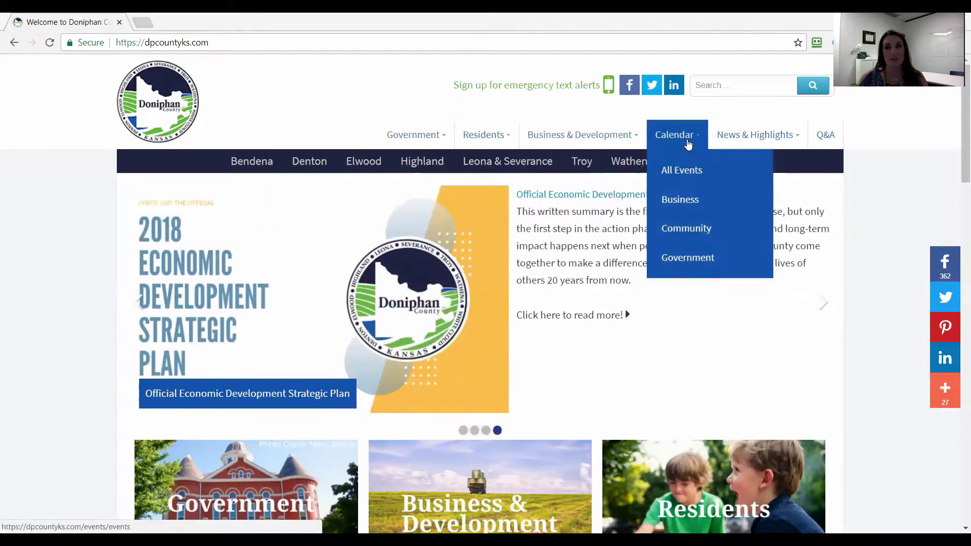
left_click(673, 144)
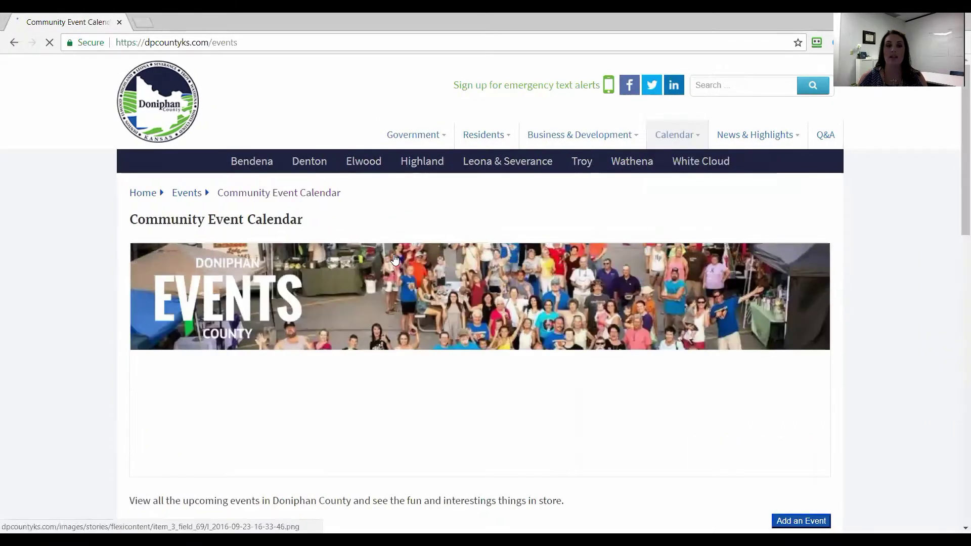
scroll(392, 258, "down", 5)
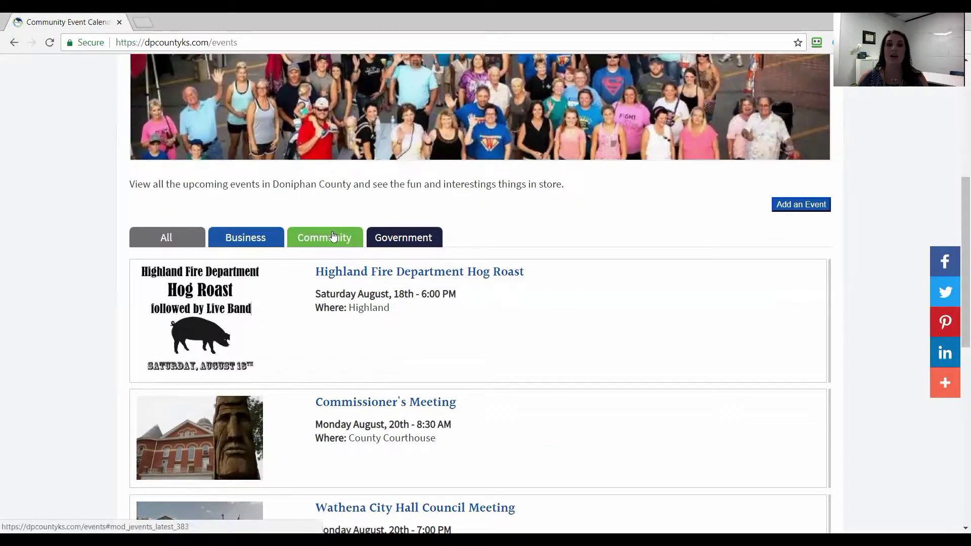
Step: Filter the events by Business, Community and Government in turn, then show all events again
left_click(221, 236)
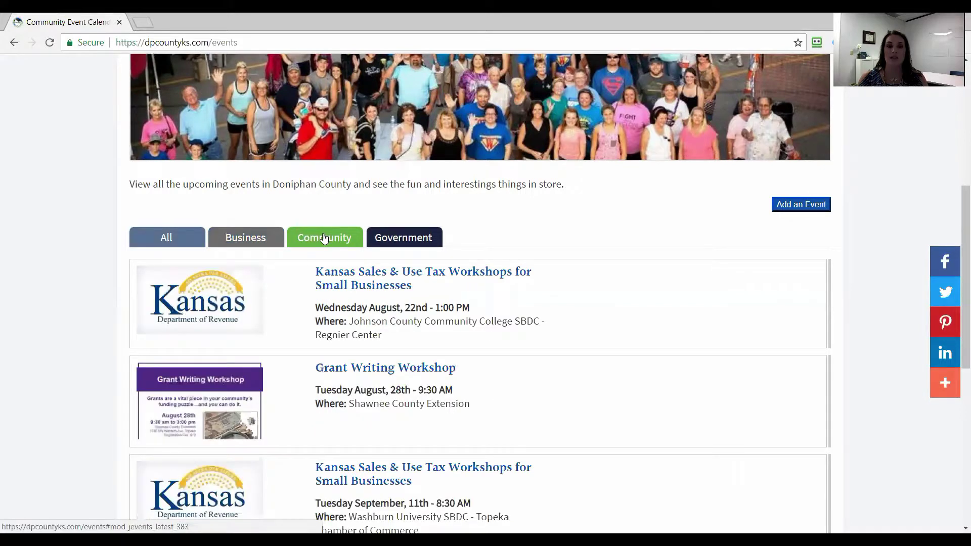
left_click(320, 235)
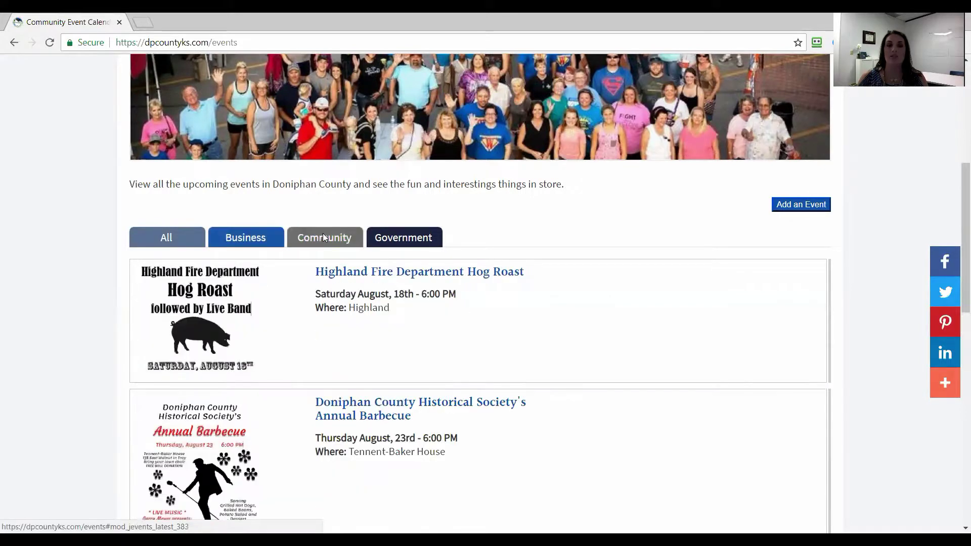
left_click(411, 237)
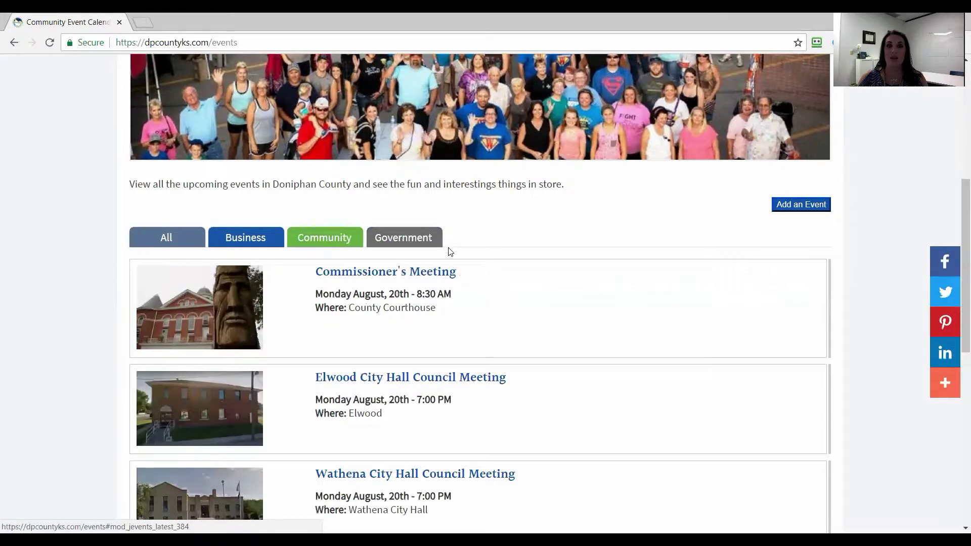
left_click(234, 238)
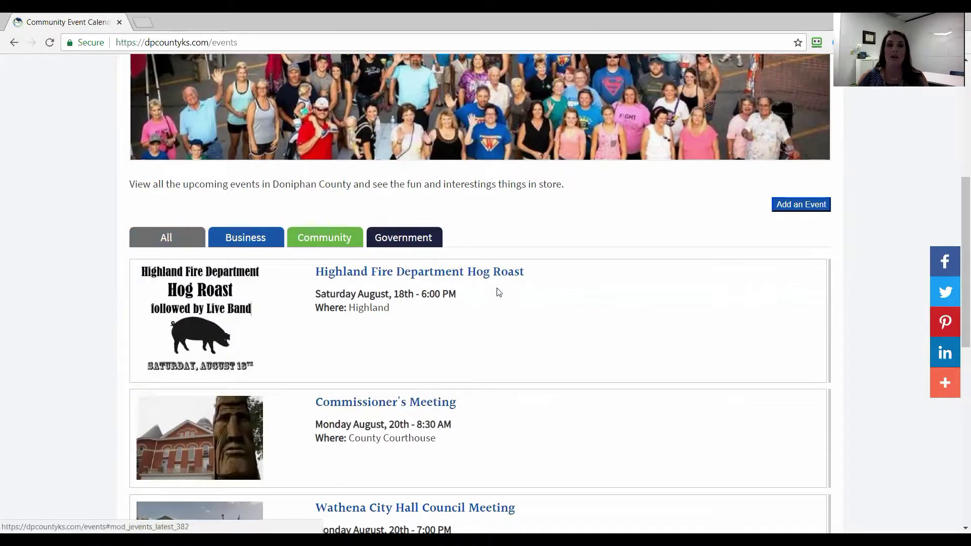
scroll(506, 304, "down", 3)
scroll(452, 210, "down", 7)
scroll(452, 210, "up", 10)
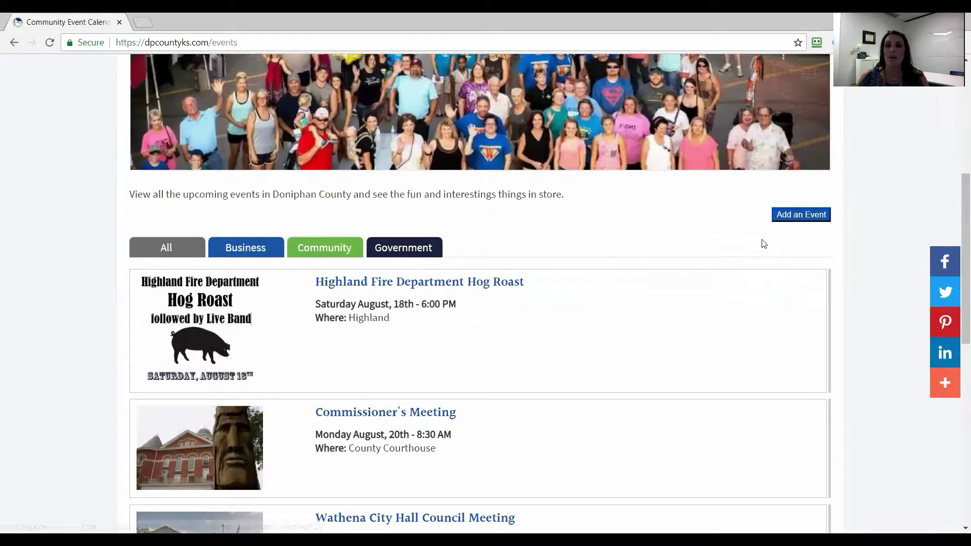
scroll(667, 211, "up", 5)
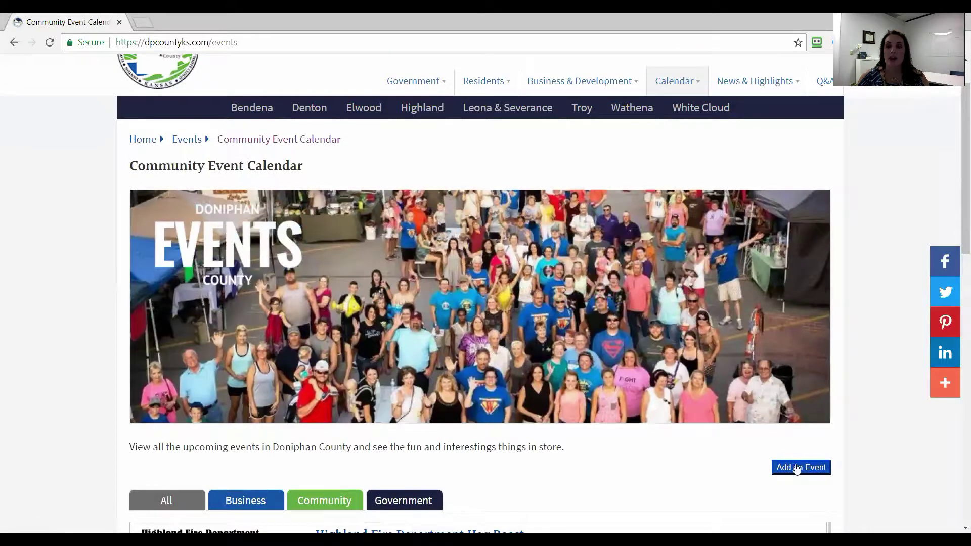
Step: Start adding an event and log in with the saved username and a re-entered password
left_click(797, 468)
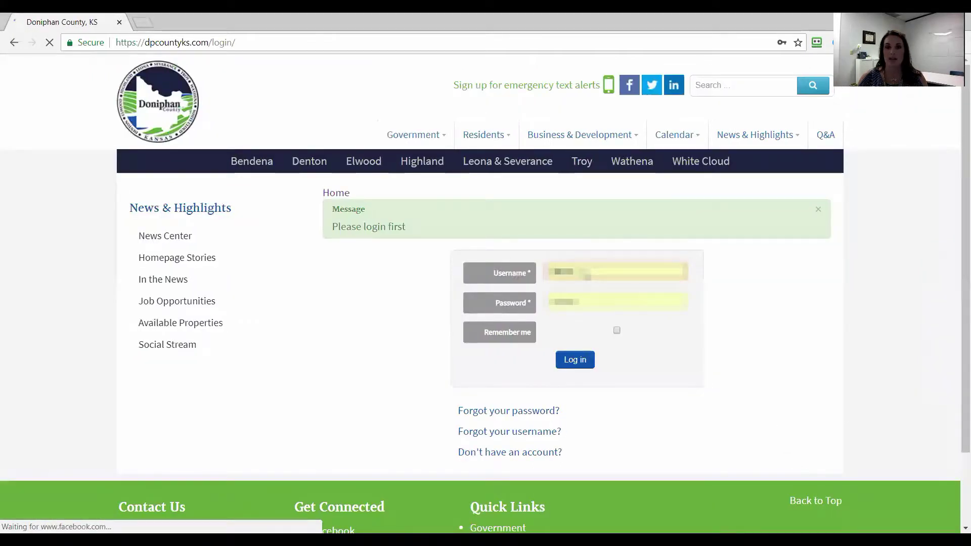
left_click(587, 272)
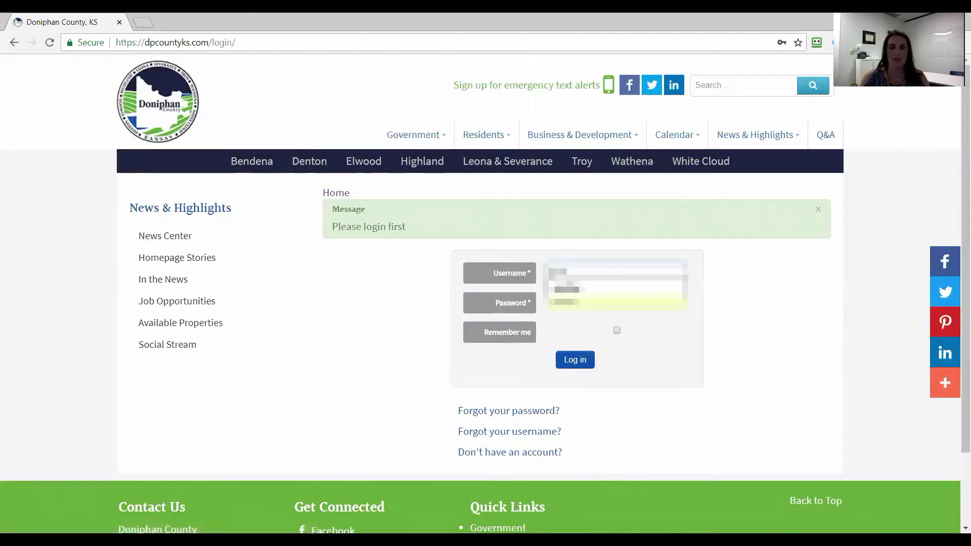
key("Tab")
key("BackSpace")
key("Return")
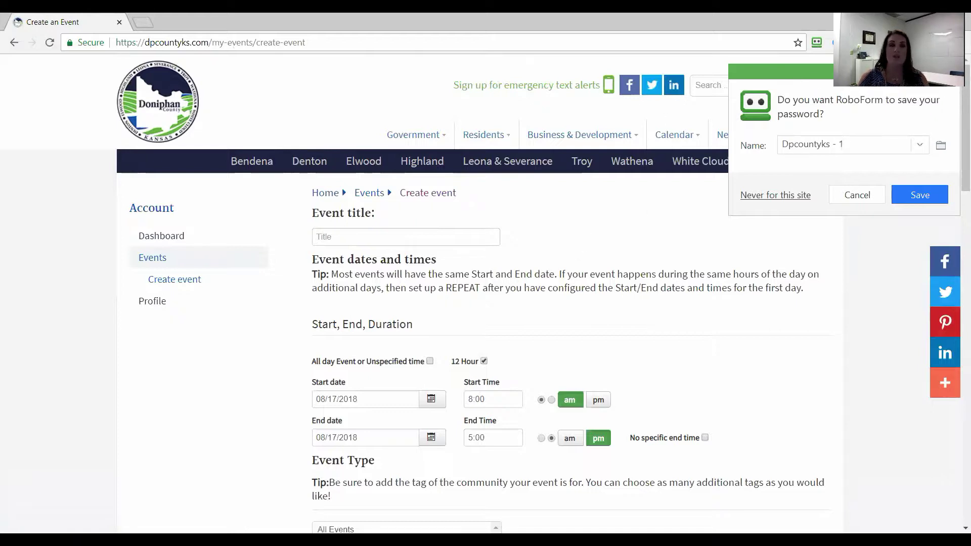
Step: Dismiss the RoboForm save-password prompt and scroll through the blank Create event form
left_click(363, 232)
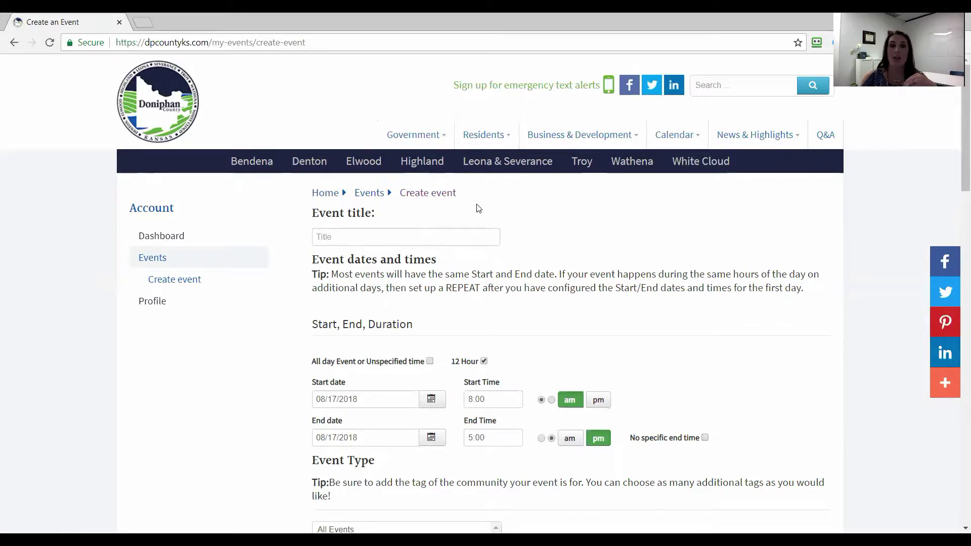
scroll(479, 209, "down", 20)
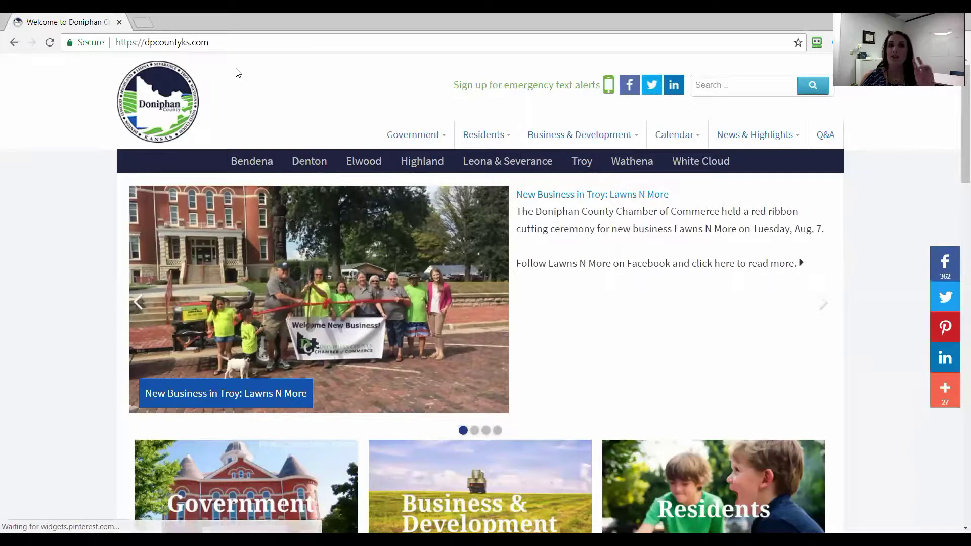
Step: Log in via the footer Login link using the saved username and password, with Remember me ticked
scroll(335, 297, "down", 15)
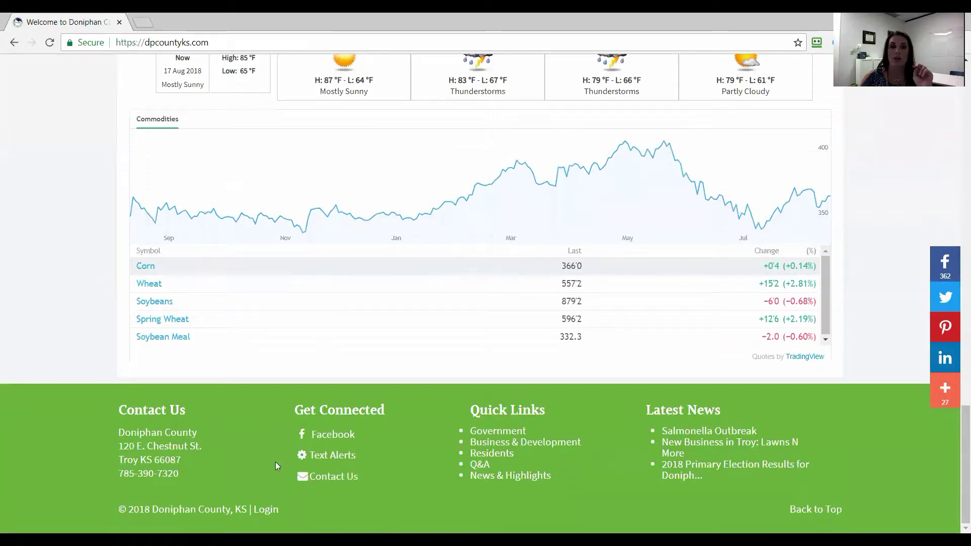
left_click(261, 510)
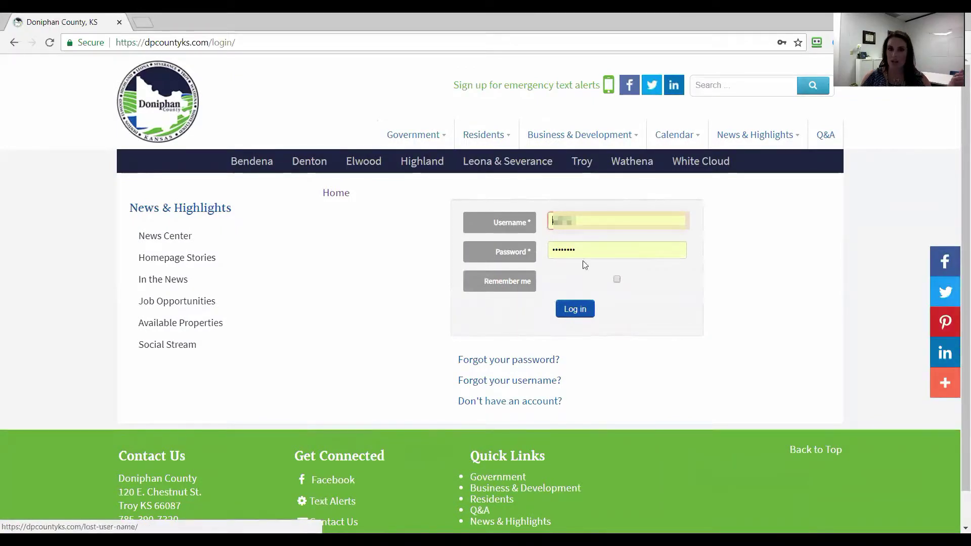
left_click(587, 222)
key("Return")
key("Tab")
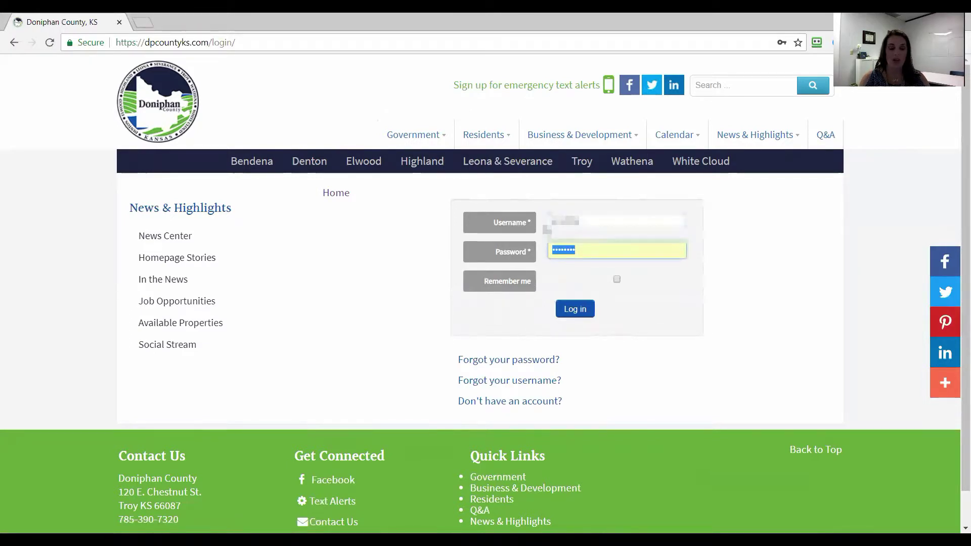
type("*")
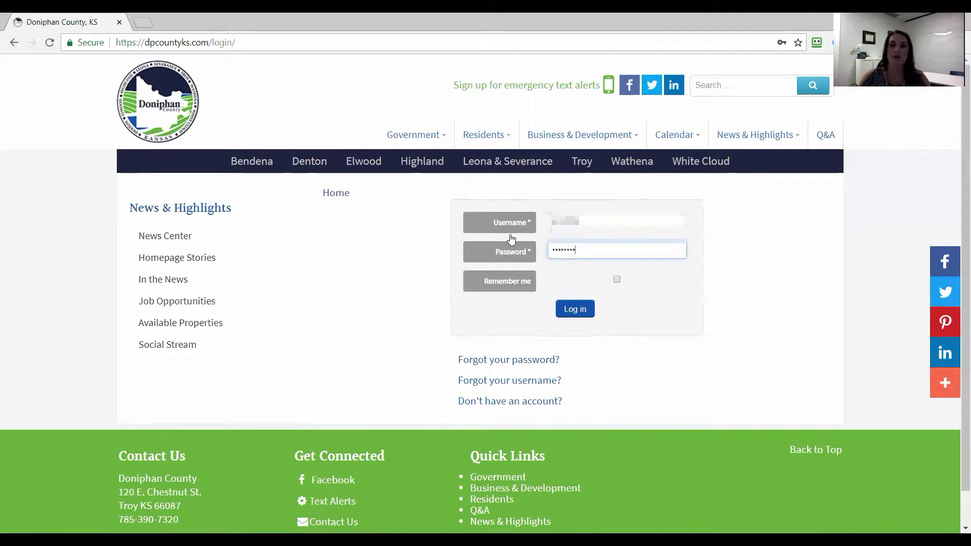
left_click(617, 279)
key("Tab")
key("Return")
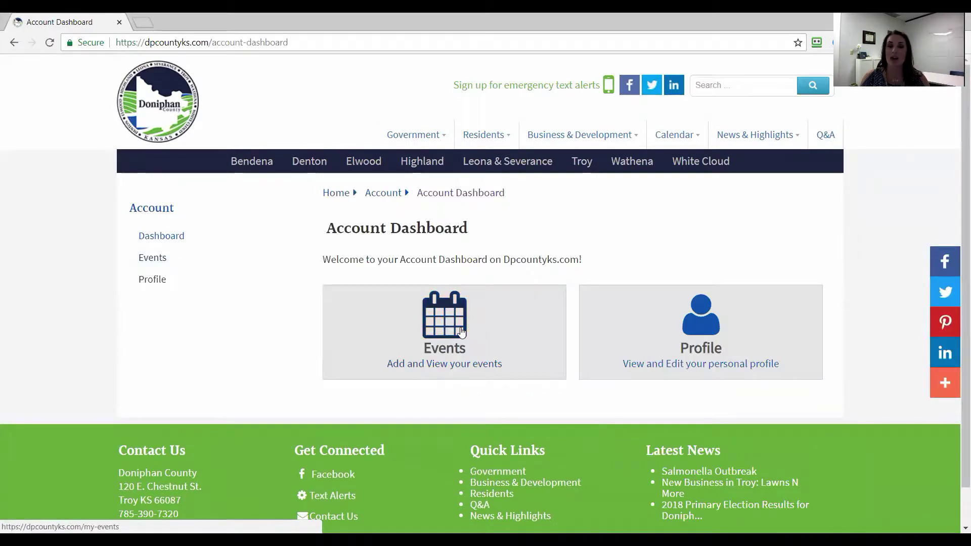
Step: Check the Profile page, return to the Account Dashboard, then open Events and a new event form
left_click(711, 363)
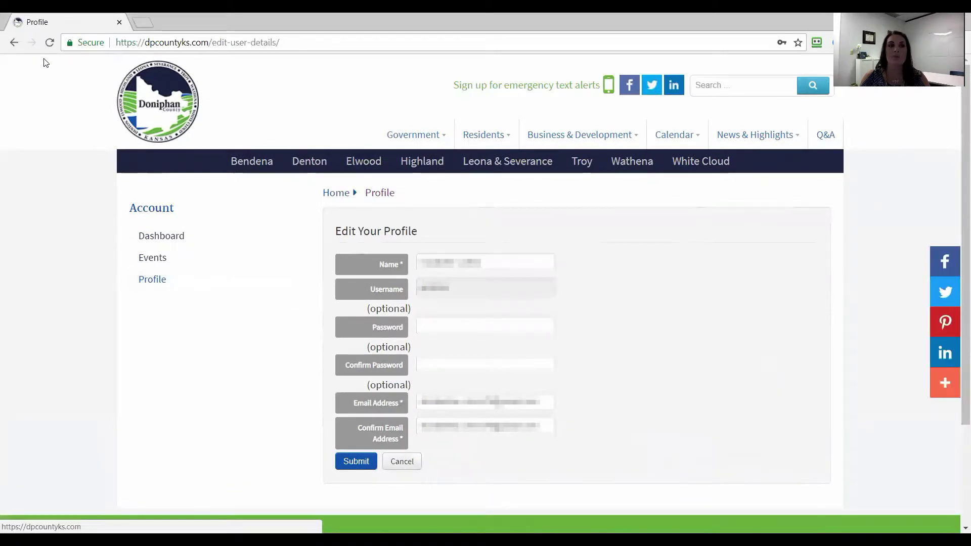
left_click(14, 46)
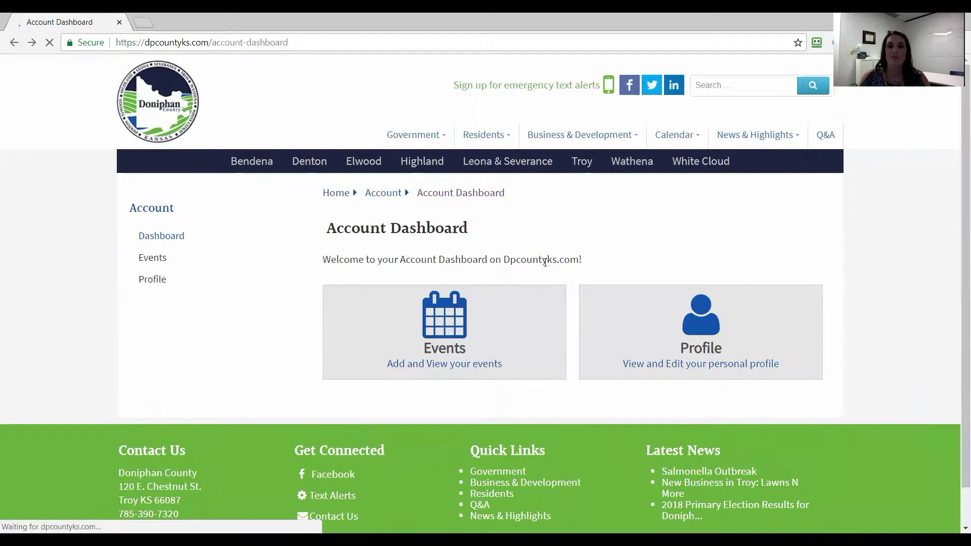
left_click(441, 316)
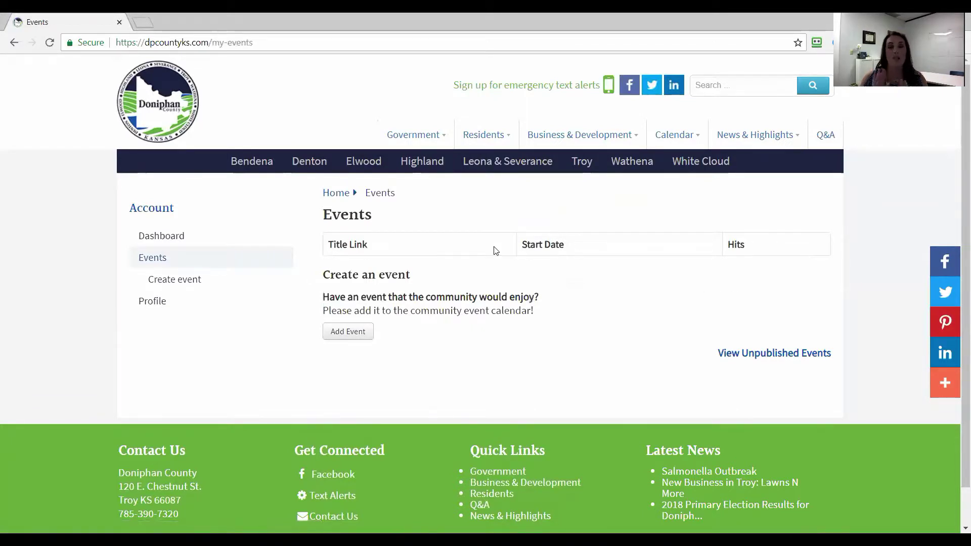
left_click(718, 353)
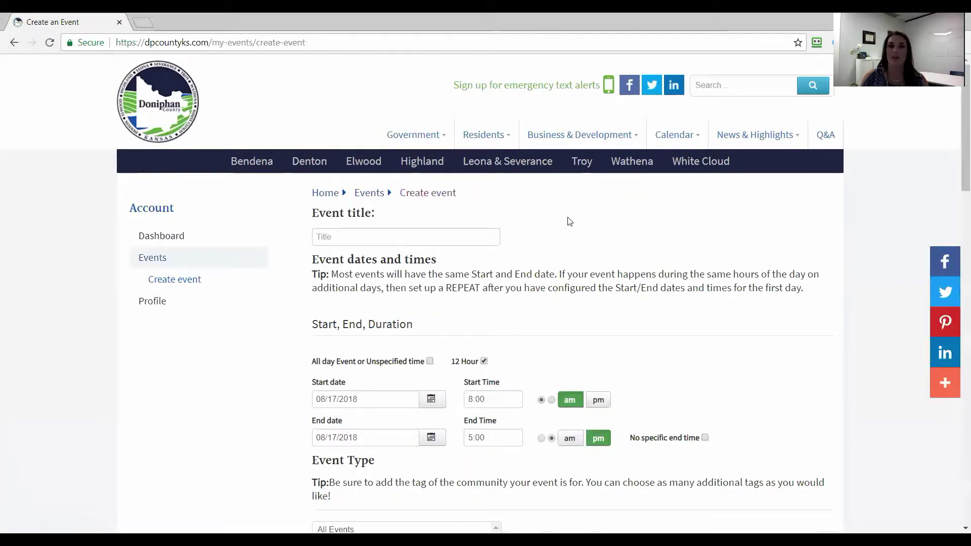
Step: Fill the Event title with 'Wagner's Carnival 2017' from the previously used titles
left_click(465, 237)
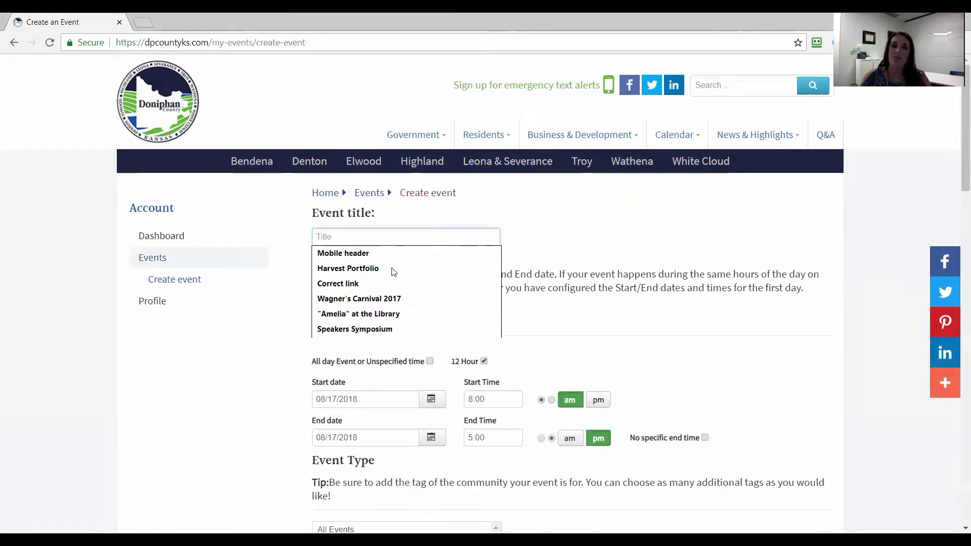
key("Down")
key("Down")
key("Down")
key("Down")
key("Return")
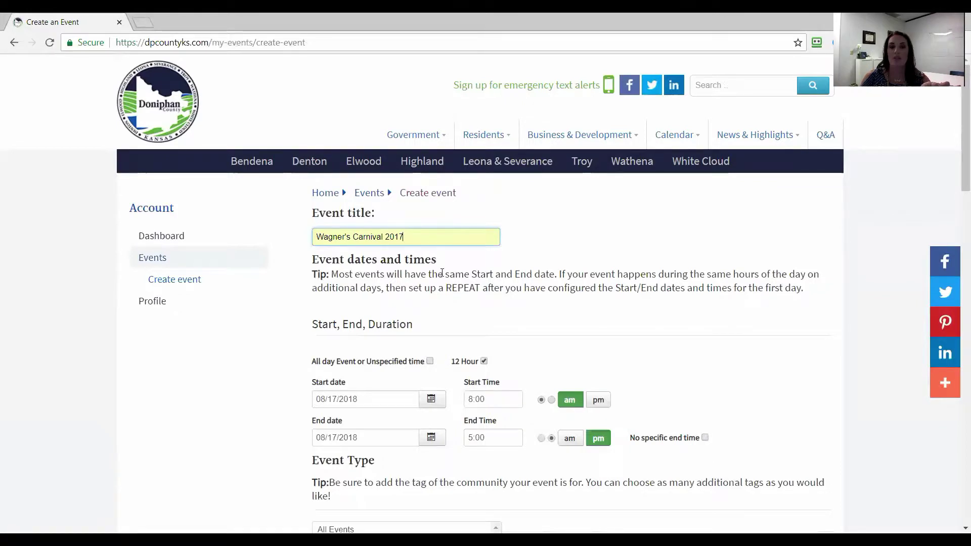
scroll(615, 301, "down", 1)
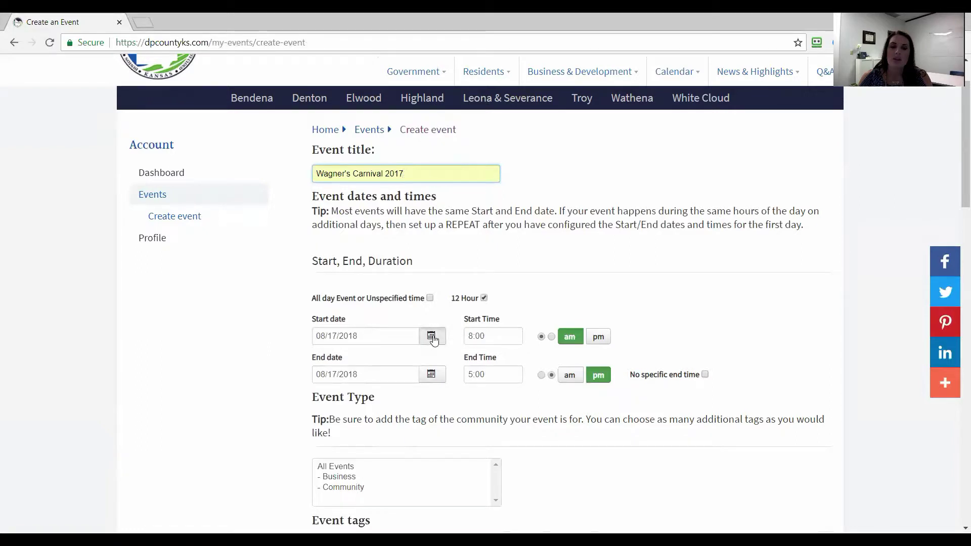
Step: Date the event 08/18/2018 and mark it as having no specific end time
left_click(432, 338)
left_click(440, 452)
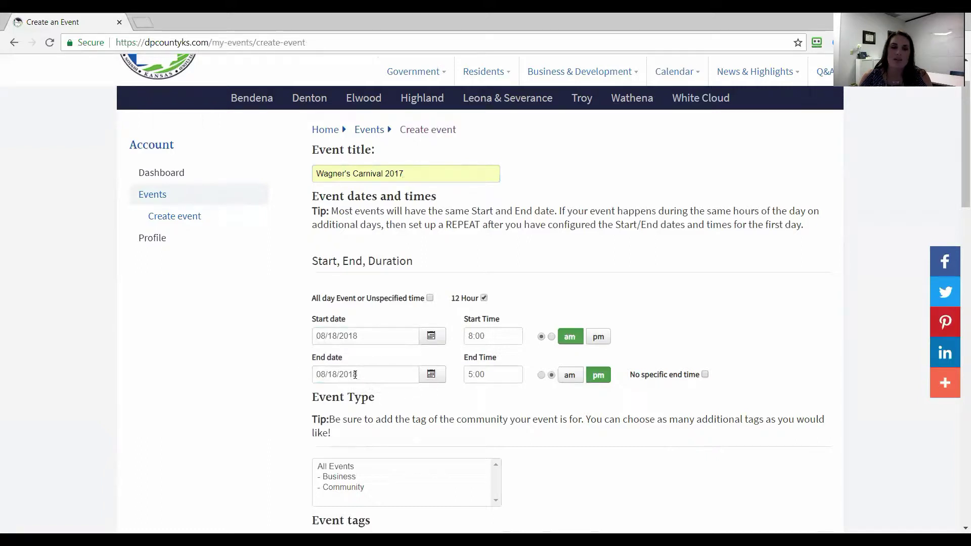
left_click(473, 375)
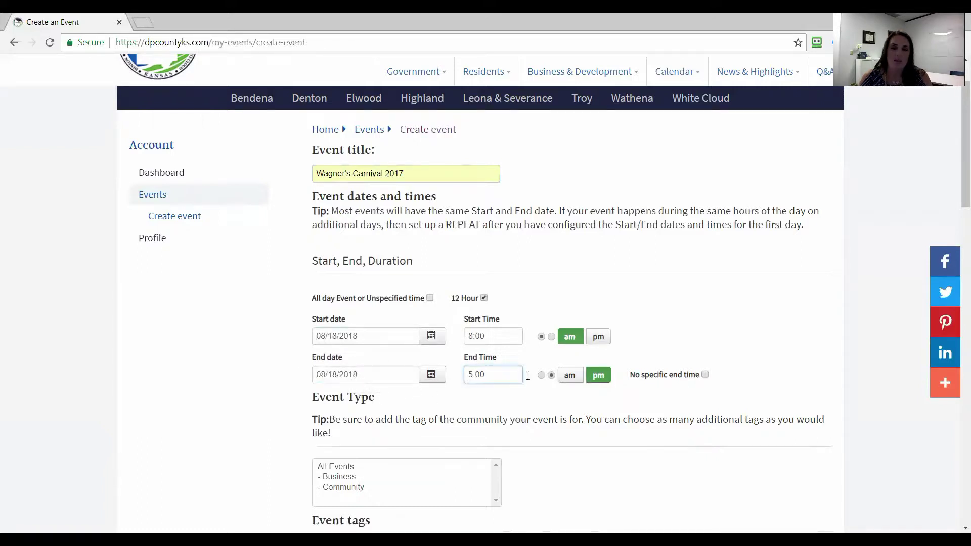
key("BackSpace")
type("2")
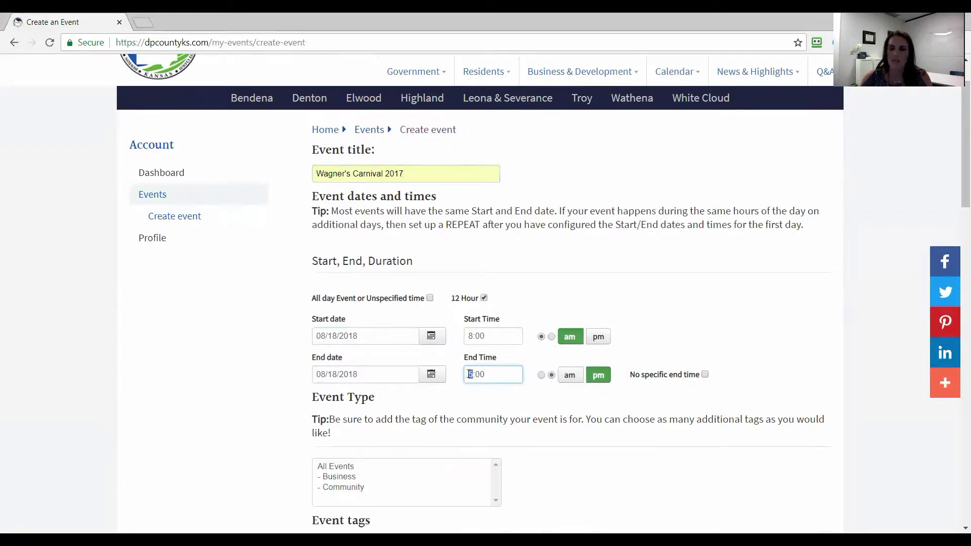
left_click(752, 330)
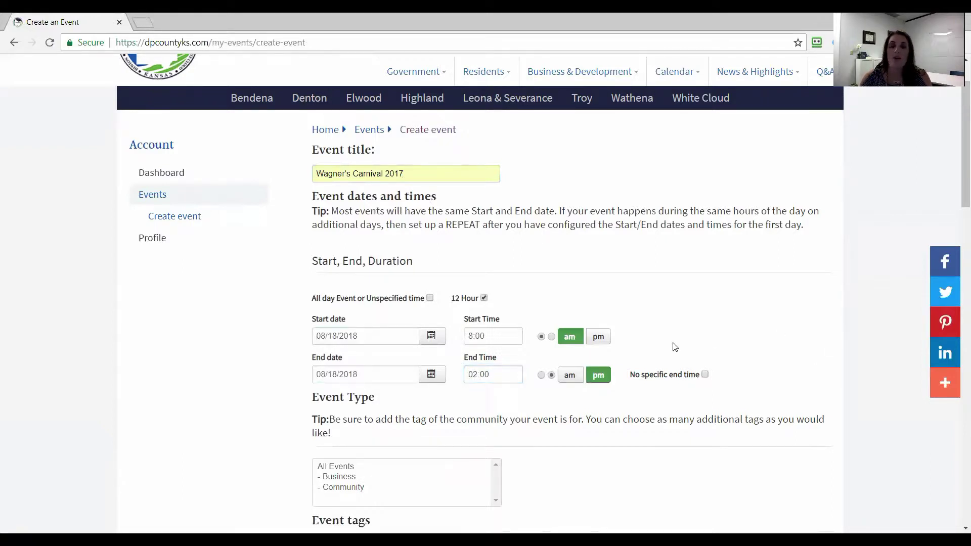
left_click(704, 374)
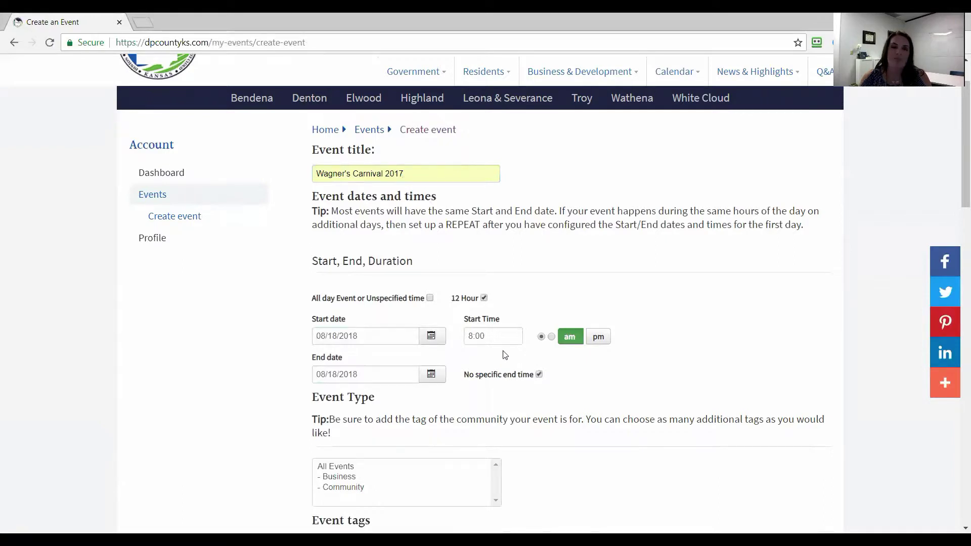
scroll(641, 333, "down", 2)
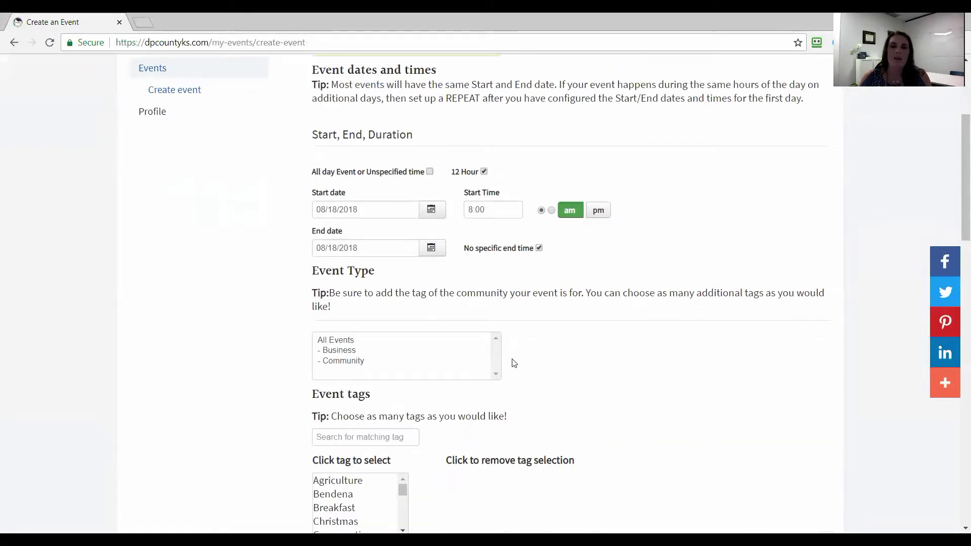
Step: Pick Community instead of Business in the Event Type list
left_click(348, 354)
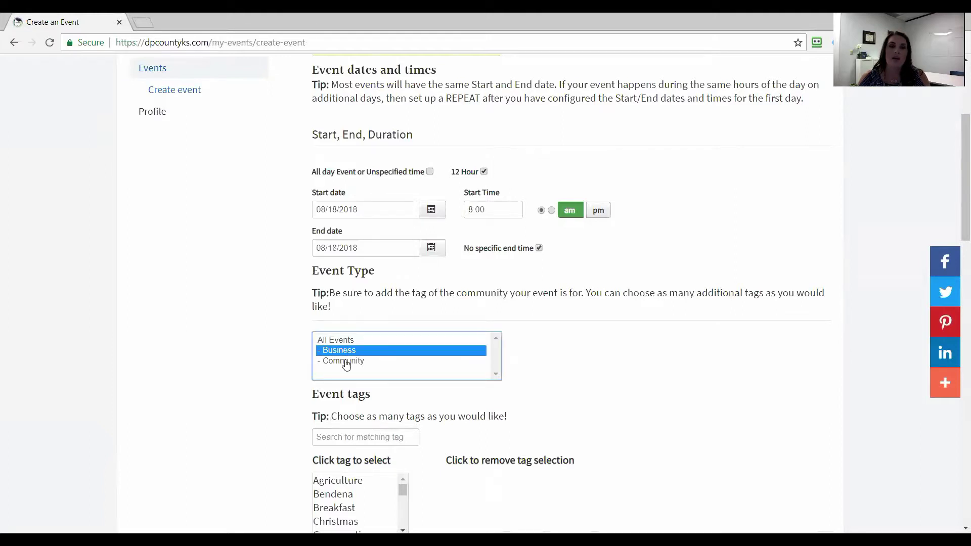
left_click(433, 362)
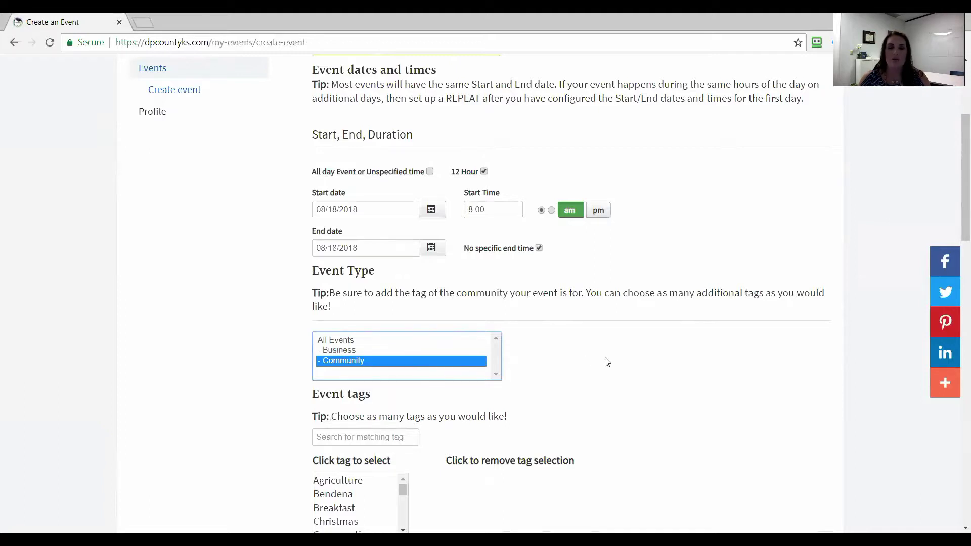
scroll(607, 362, "down", 3)
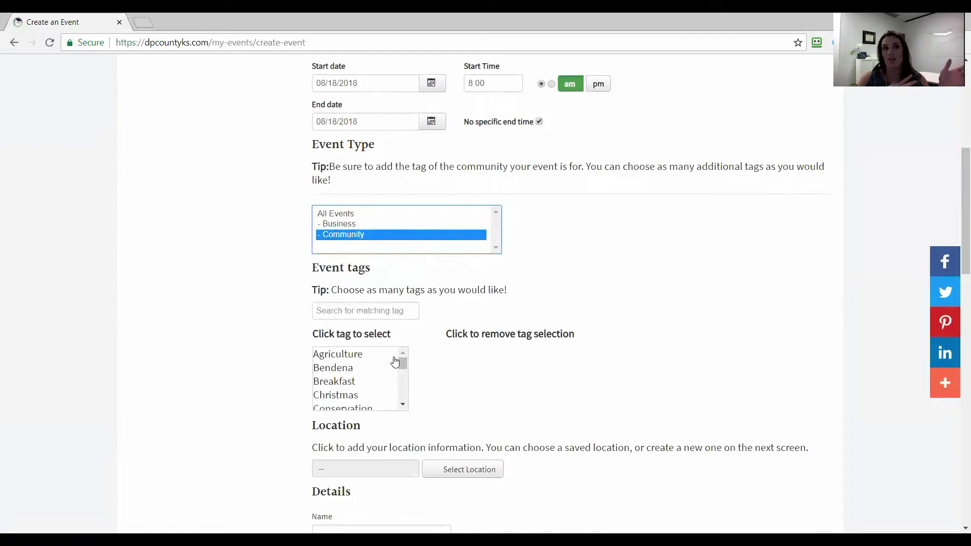
Step: Select the Bendena, Denton, Elwood and Food tags in the 'Click tag to select' list
left_click(351, 373)
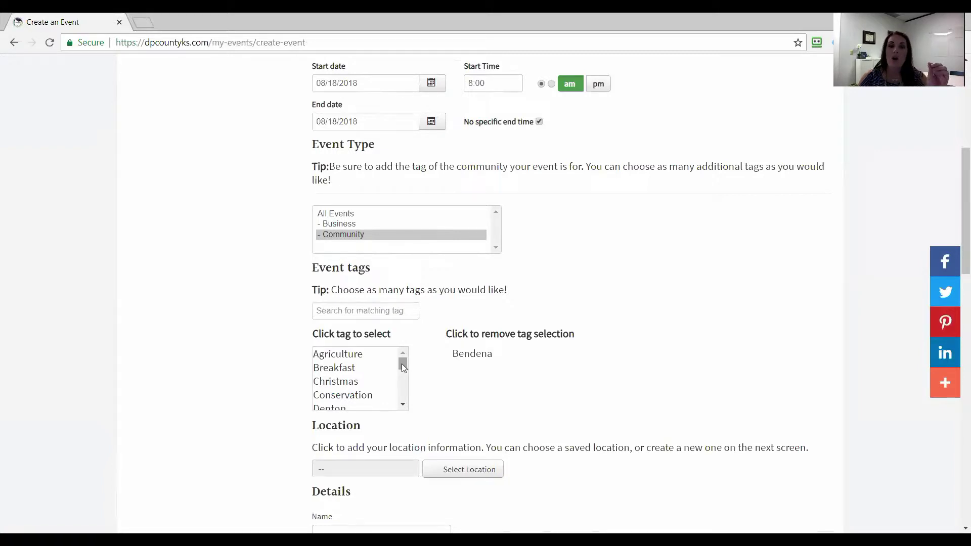
left_click_drag(402, 364, 403, 374)
left_click(348, 370)
left_click(343, 373)
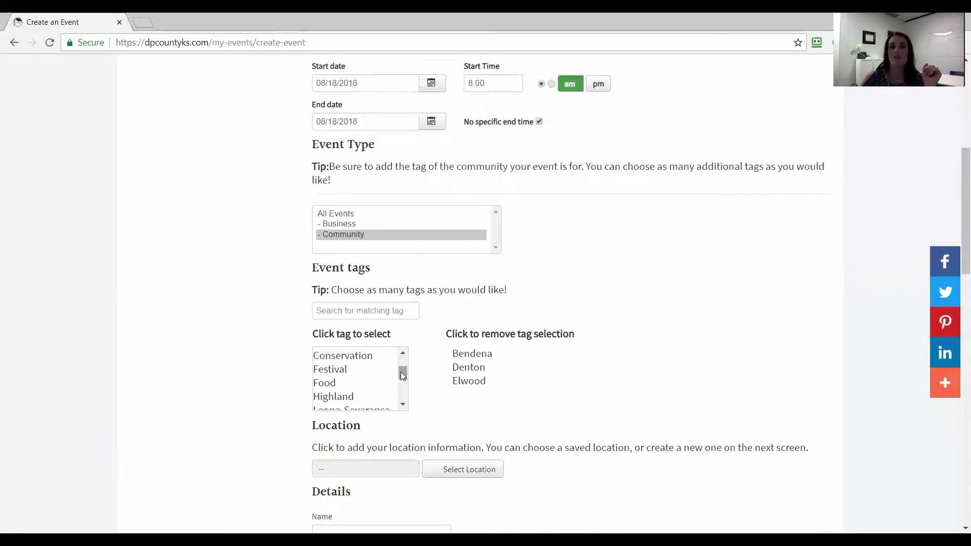
mouse_move(401, 372)
left_mouse_down()
mouse_move(403, 363)
mouse_move(399, 399)
mouse_move(402, 363)
left_mouse_up()
left_click(344, 393)
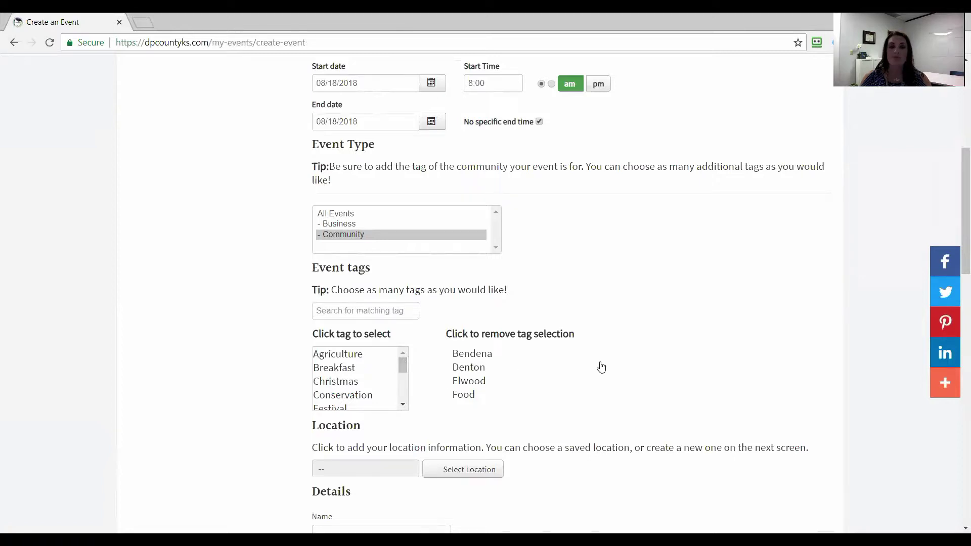
Step: Browse the saved locations under Select Location, then start creating a new location
scroll(600, 367, "down", 2)
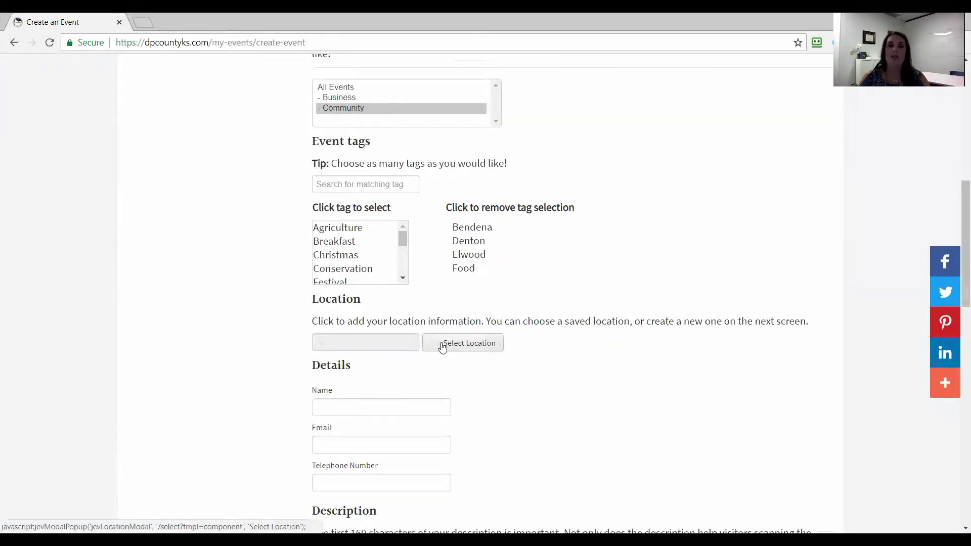
left_click(463, 345)
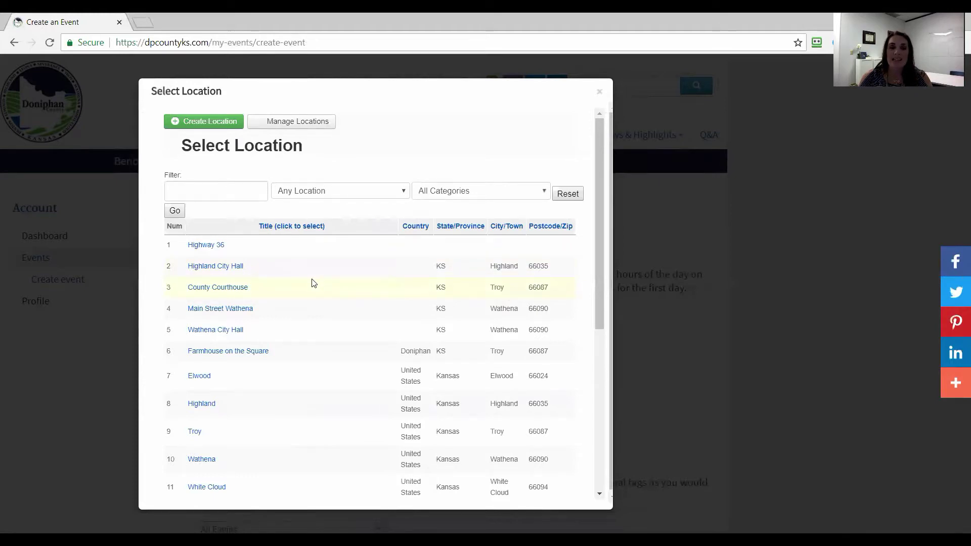
scroll(312, 283, "down", 6)
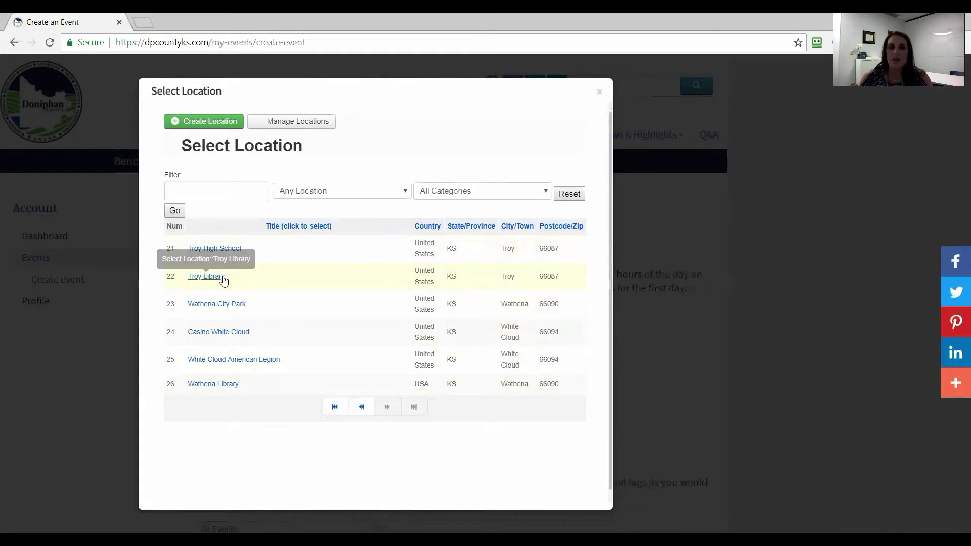
left_click(367, 416)
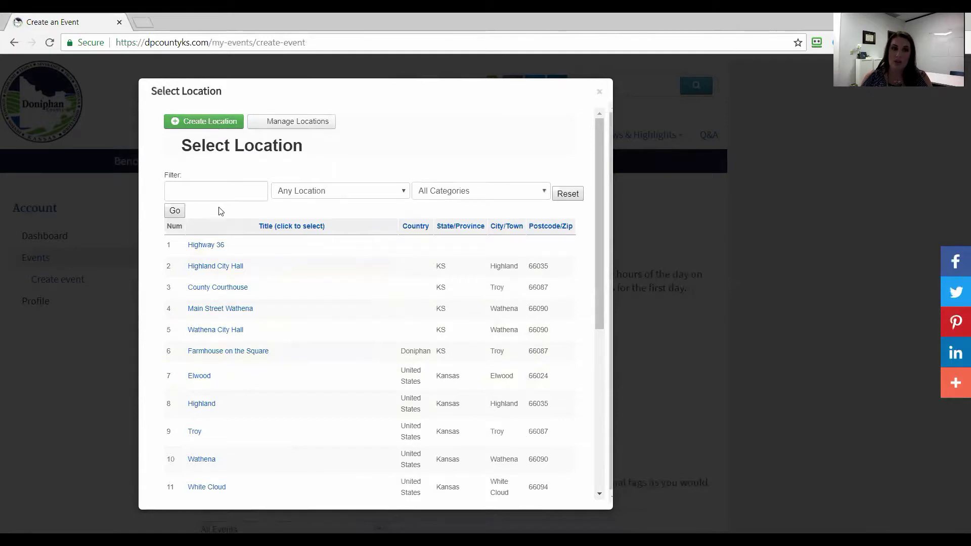
left_click(203, 122)
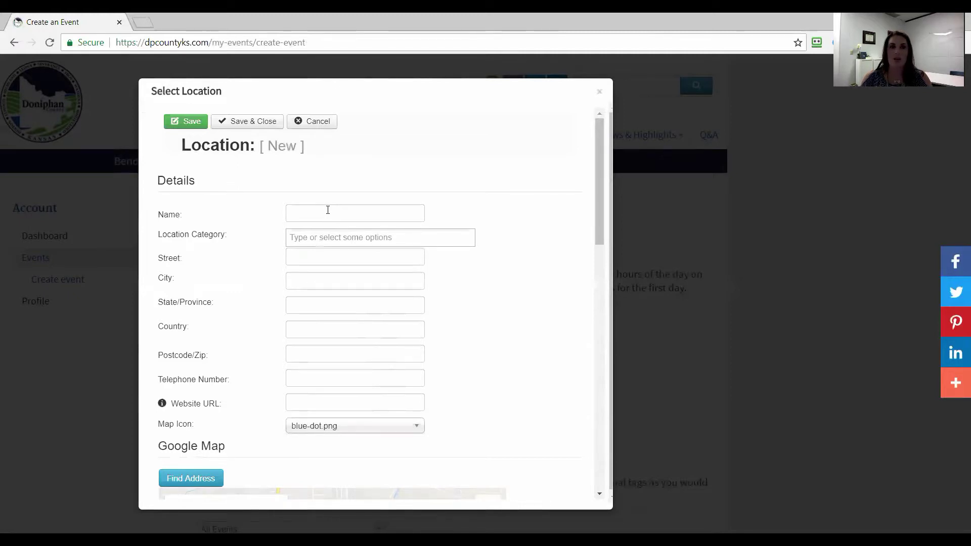
Step: Look over the Location Category choices and the new location form without picking a category
left_click(315, 238)
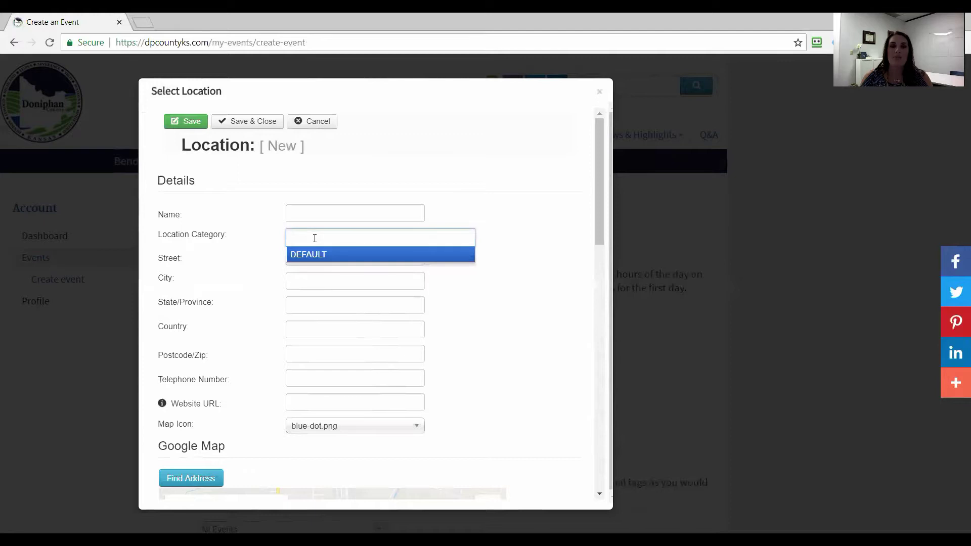
left_click(510, 197)
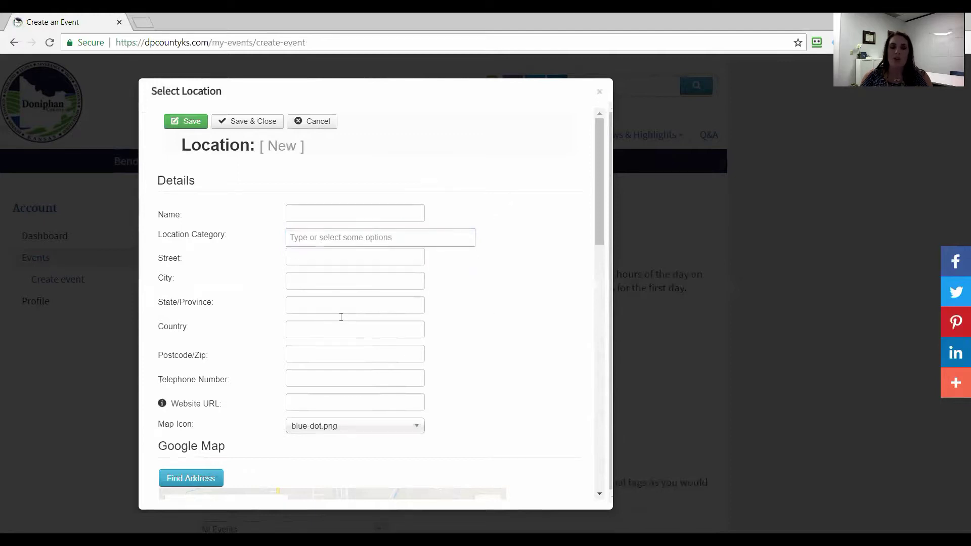
scroll(371, 308, "down", 3)
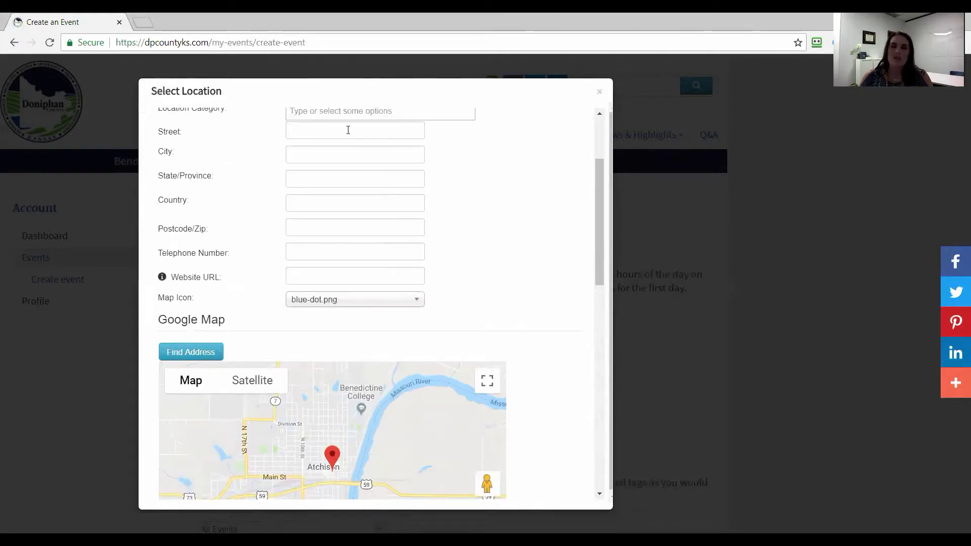
mouse_move(182, 285)
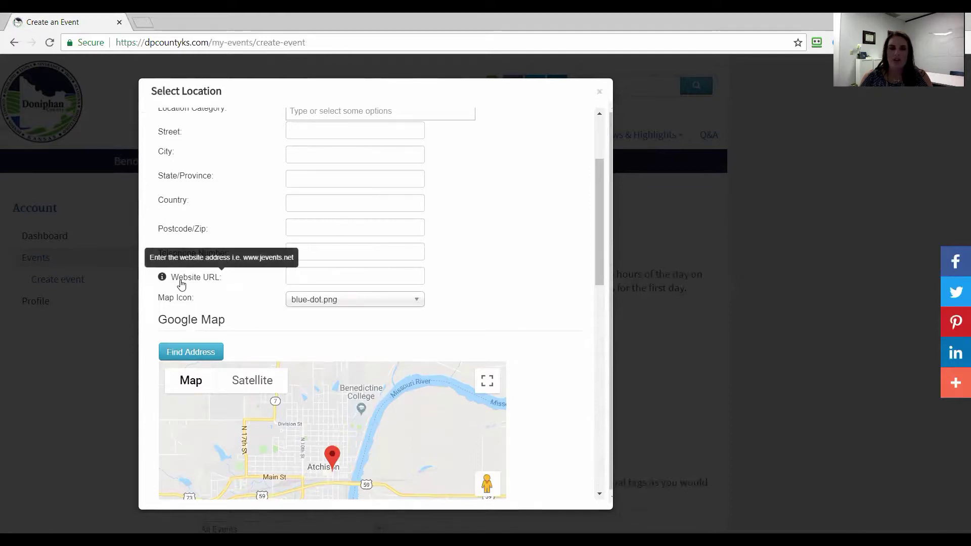
scroll(511, 217, "down", 6)
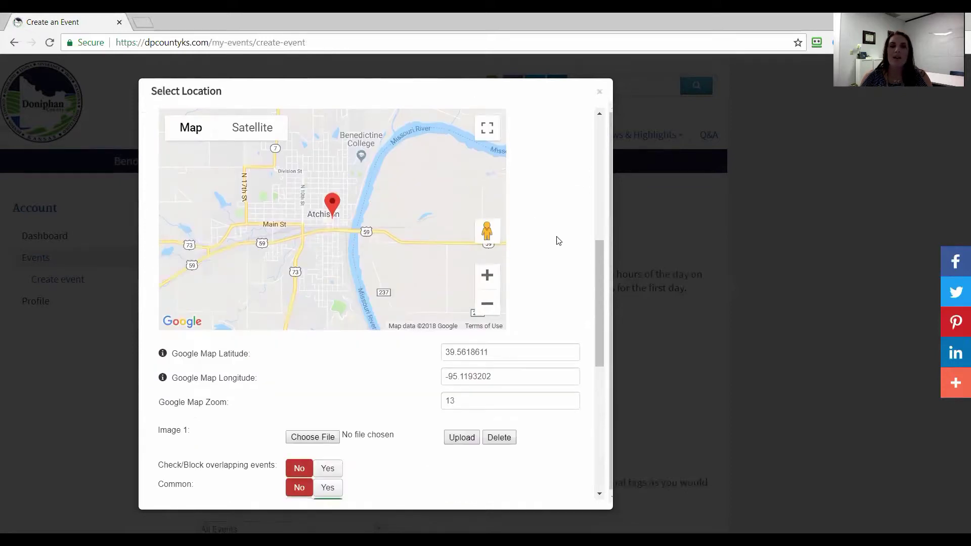
scroll(558, 241, "down", 3)
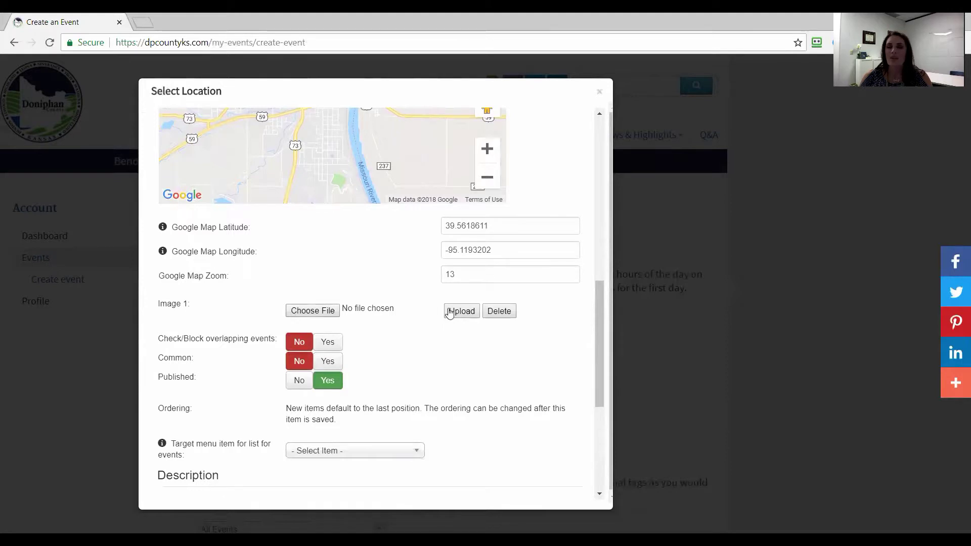
scroll(407, 323, "up", 5)
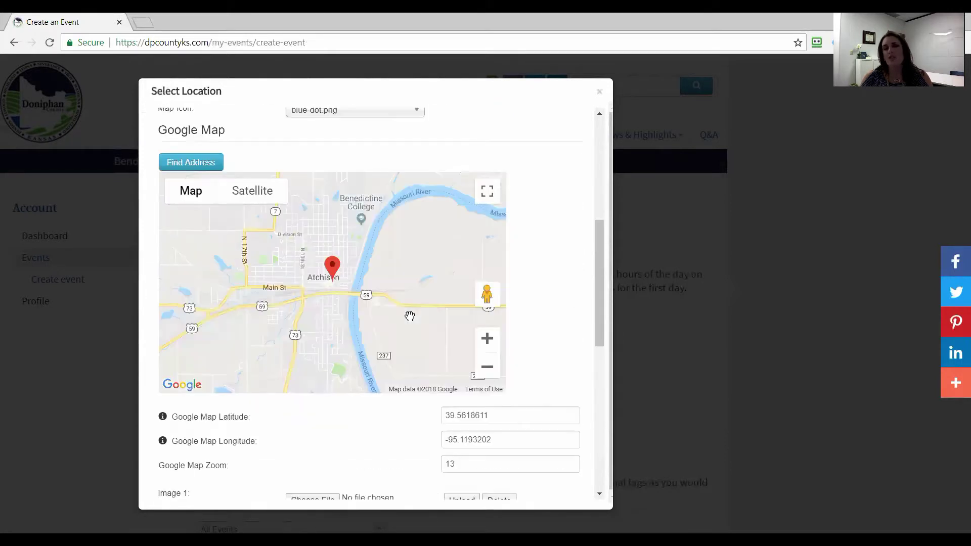
scroll(410, 316, "up", 7)
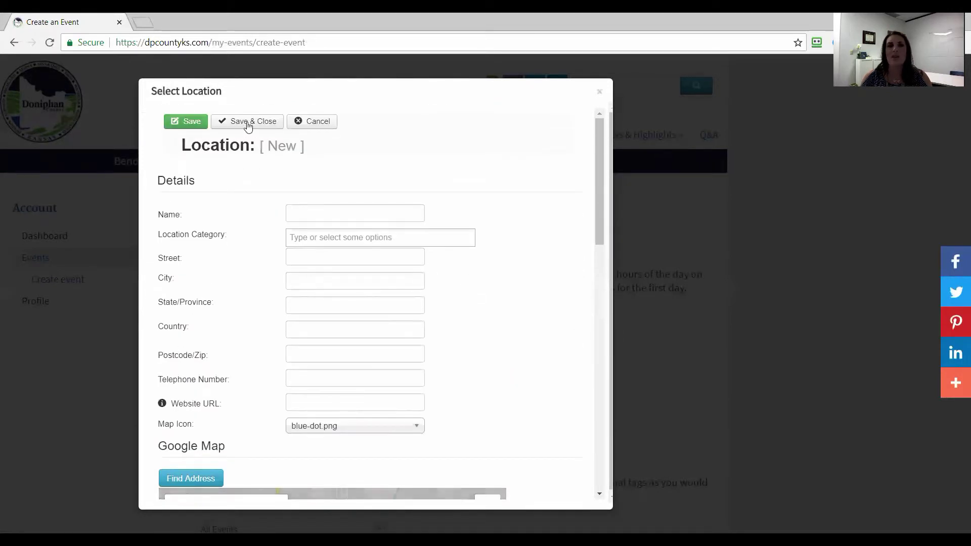
Step: Switch the new location's Common setting to Yes, leaving name and address blank
scroll(478, 254, "down", 3)
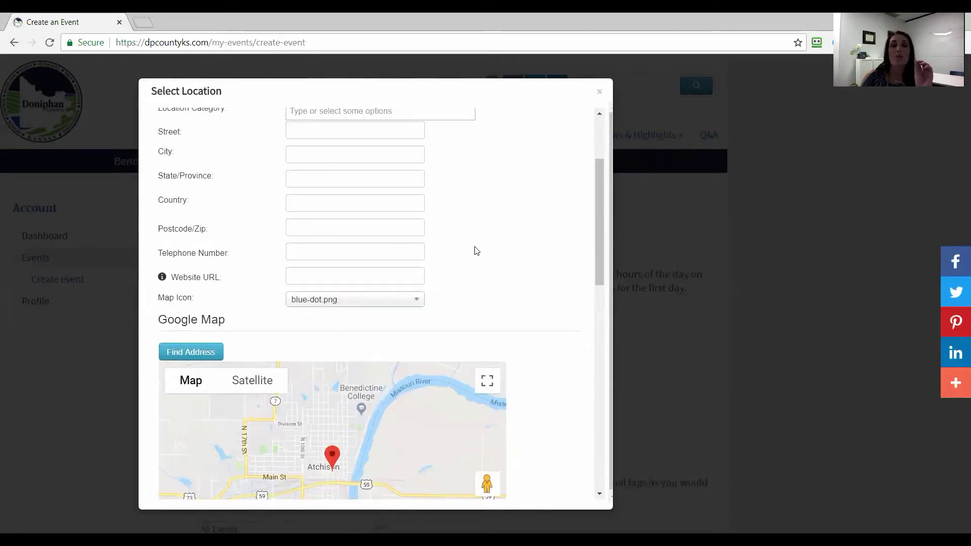
scroll(475, 250, "down", 7)
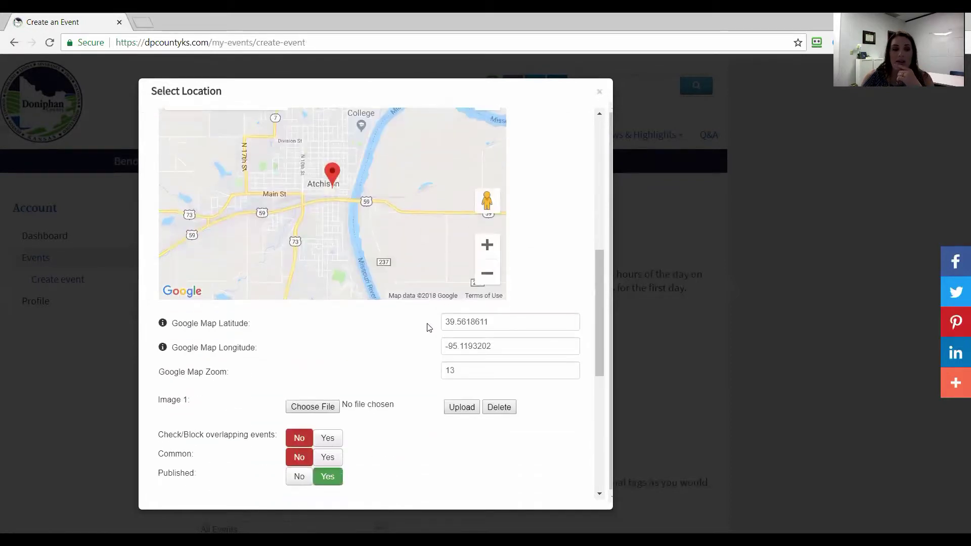
scroll(427, 328, "down", 2)
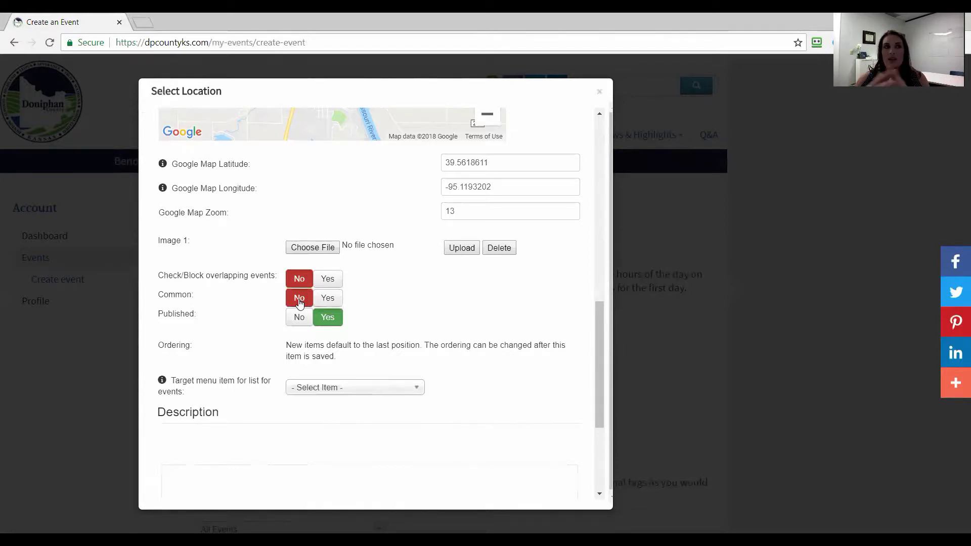
left_click(327, 298)
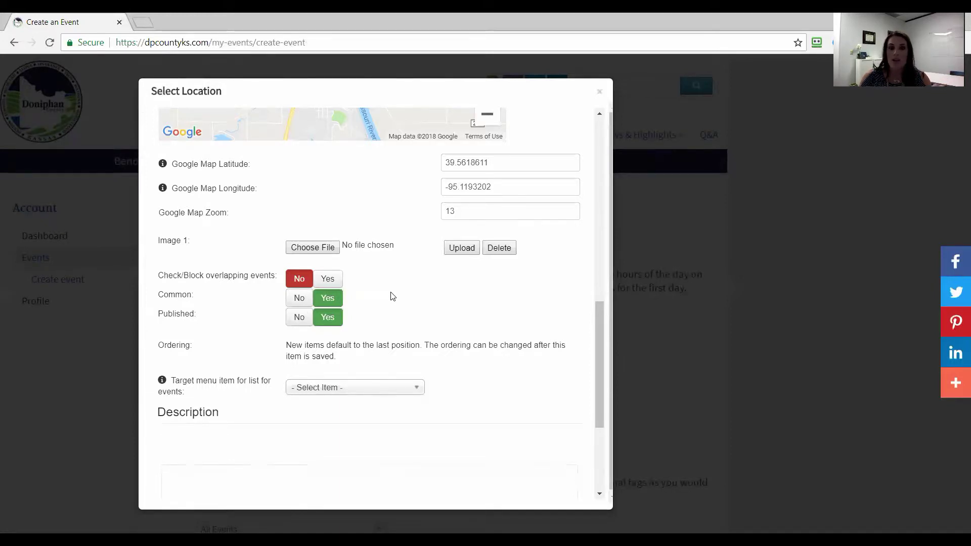
scroll(390, 296, "up", 3)
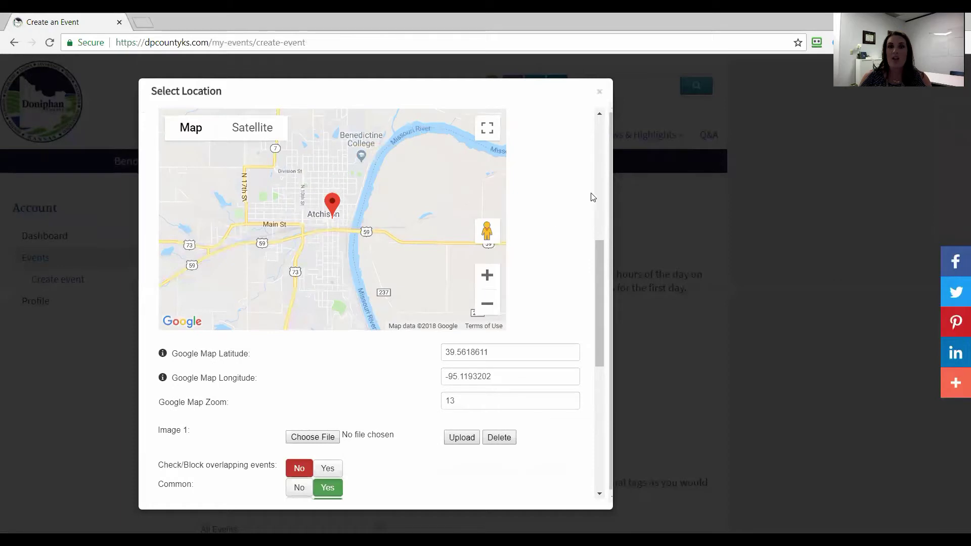
scroll(562, 253, "up", 7)
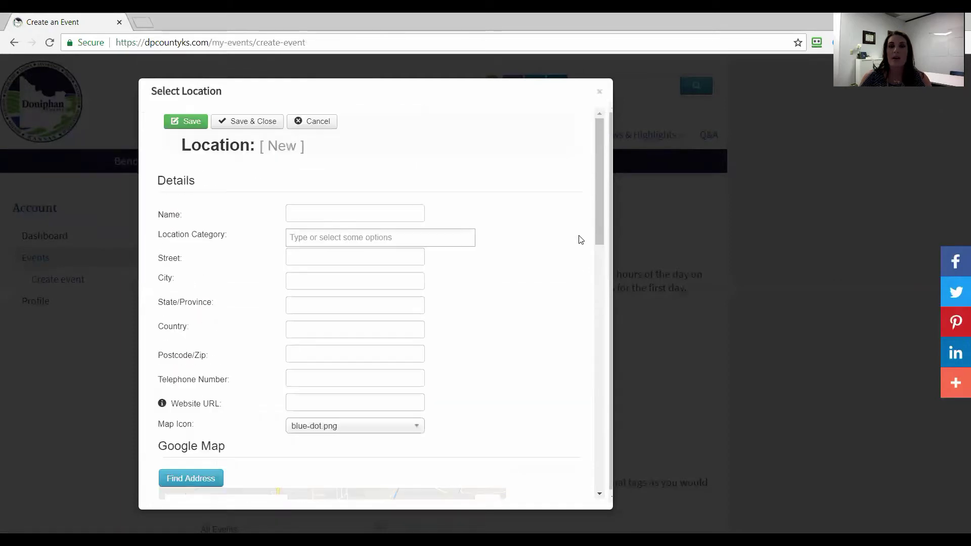
Step: Drop the new location and pick Wathena City Hall as the event's location
left_click(307, 122)
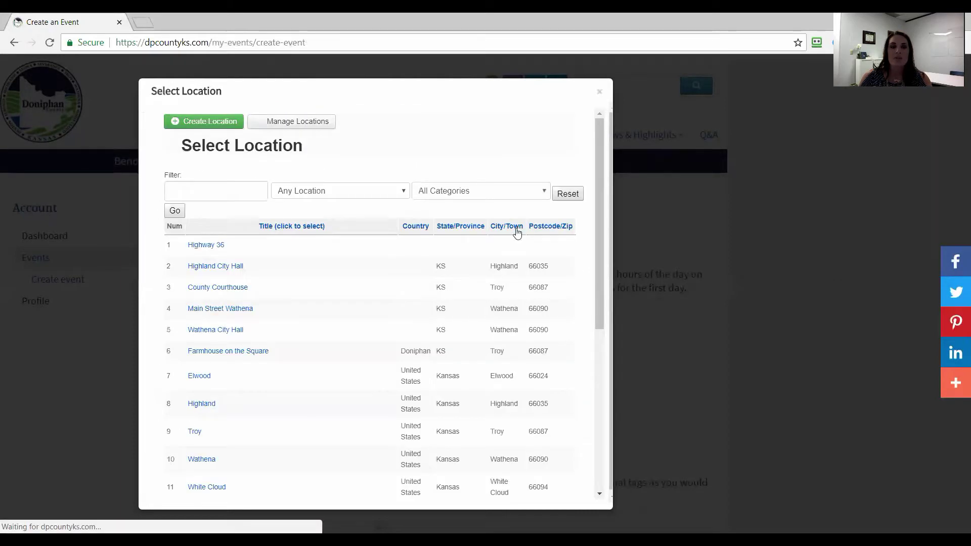
left_click(217, 329)
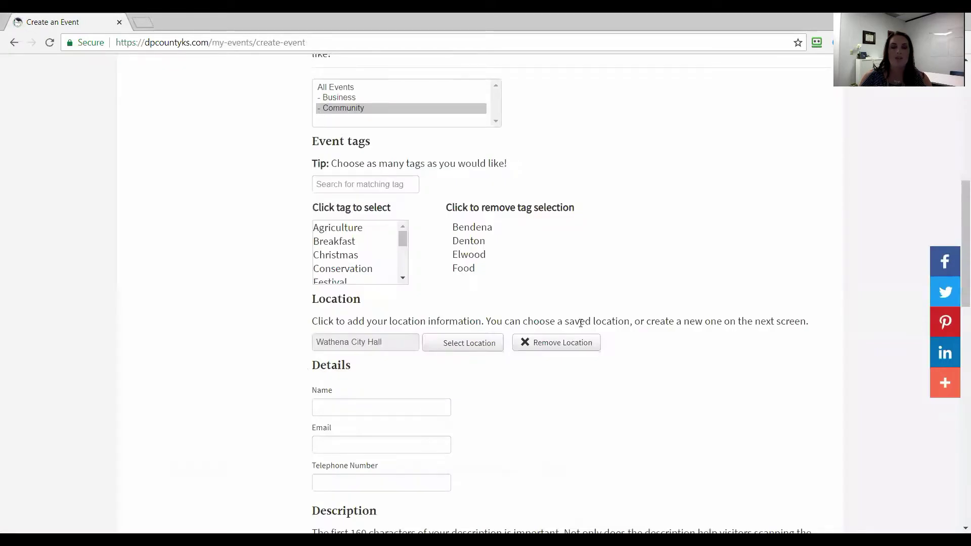
scroll(394, 359, "down", 1)
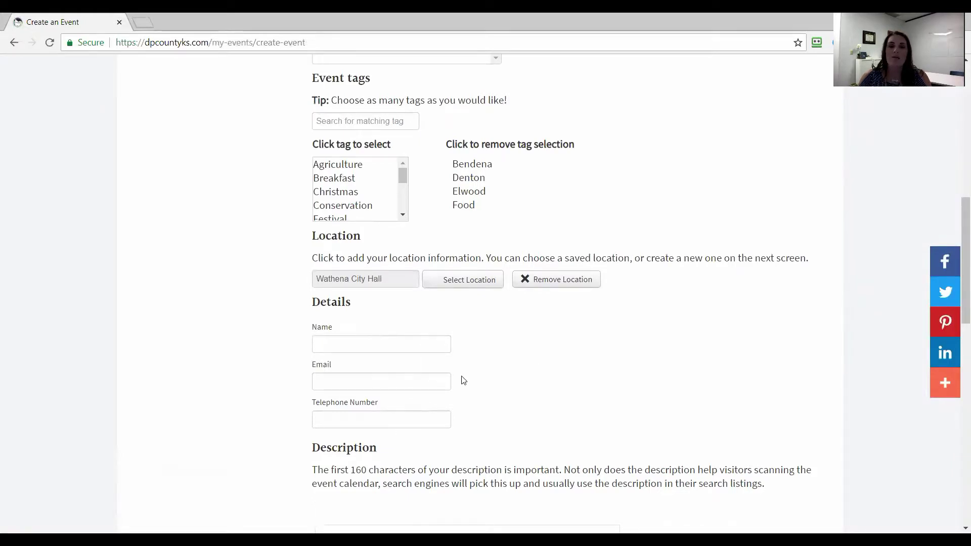
scroll(463, 381, "down", 1)
scroll(503, 384, "down", 2)
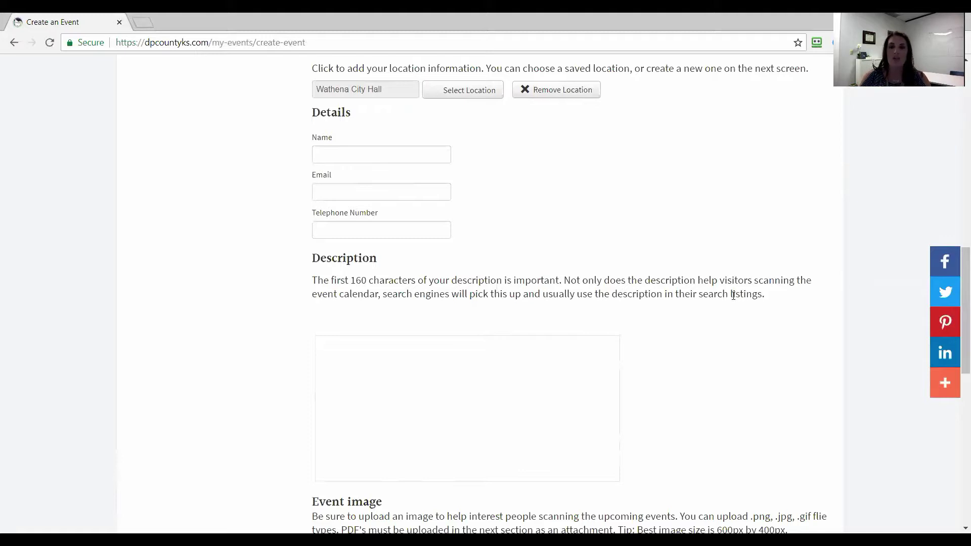
Step: Highlight and read the Description guidance text above the editor box
left_click_drag(774, 297, 312, 280)
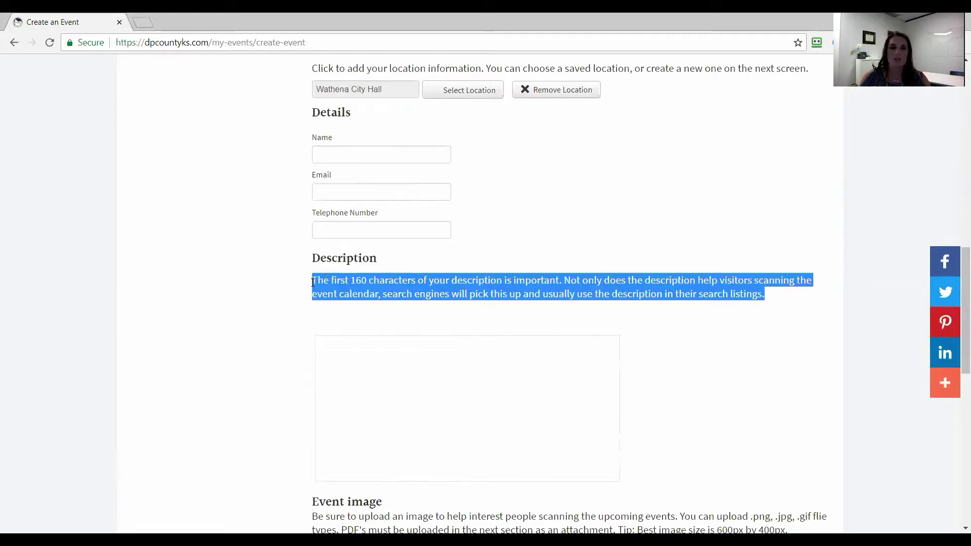
left_click(437, 389)
scroll(686, 393, "down", 10)
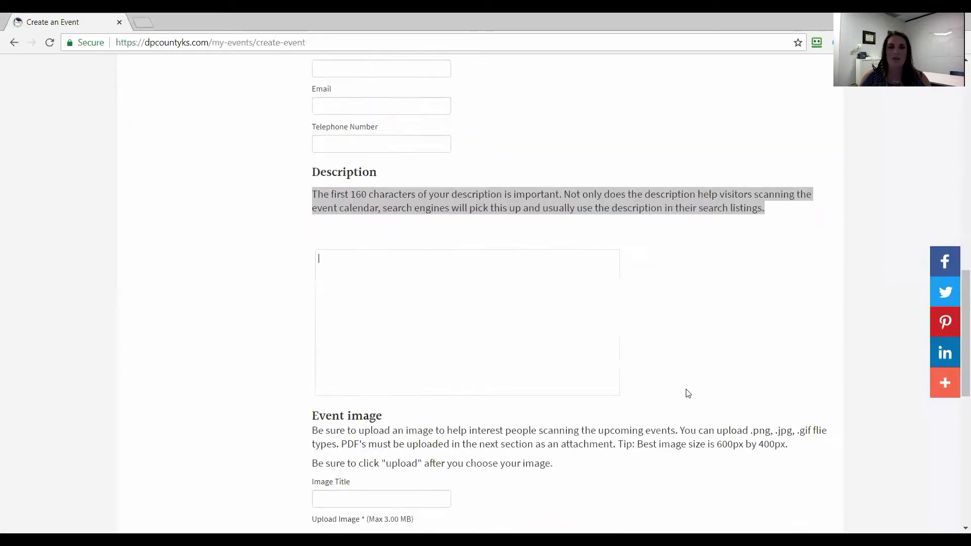
scroll(687, 393, "down", 3)
scroll(436, 324, "up", 5)
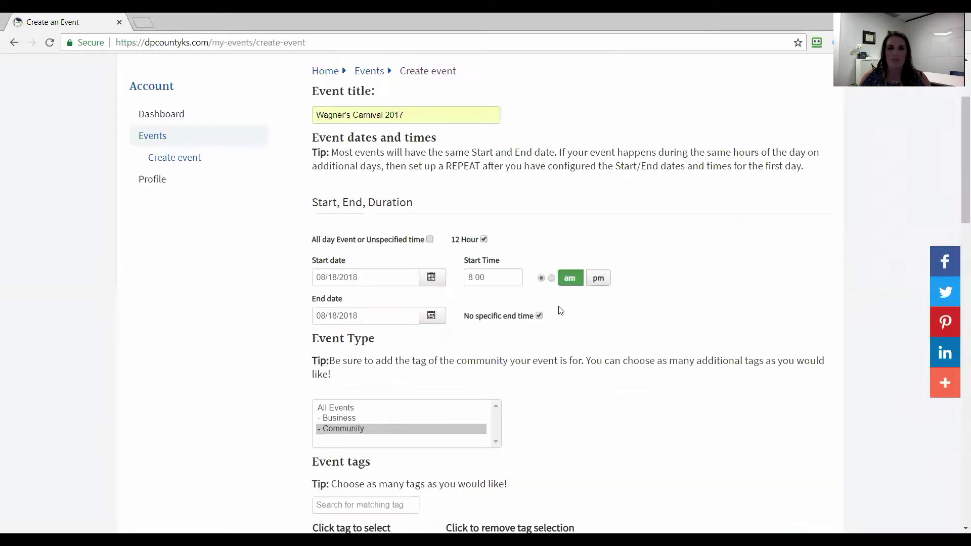
scroll(558, 319, "down", 8)
left_click_drag(437, 238, 438, 238)
left_click(438, 238)
left_click_drag(312, 223, 452, 235)
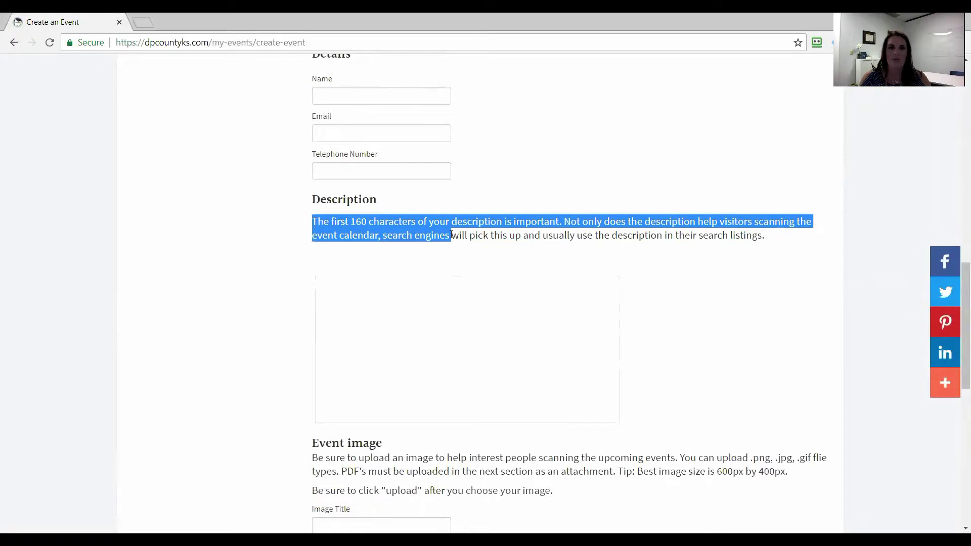
Step: Type 'This is some text. The description of the' into the Description box
left_click(375, 289)
scroll(546, 320, "down", 15)
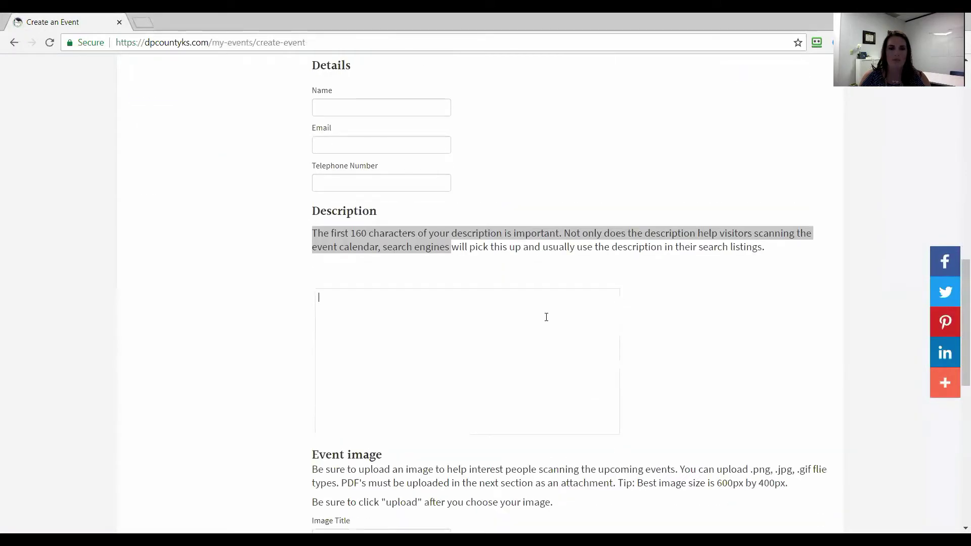
scroll(419, 265, "up", 1)
left_click(414, 236)
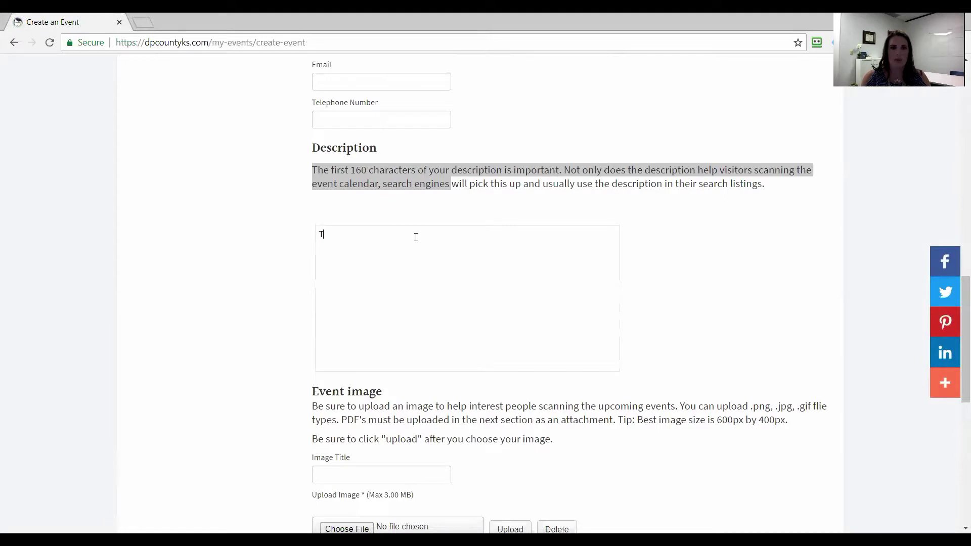
type("This ")
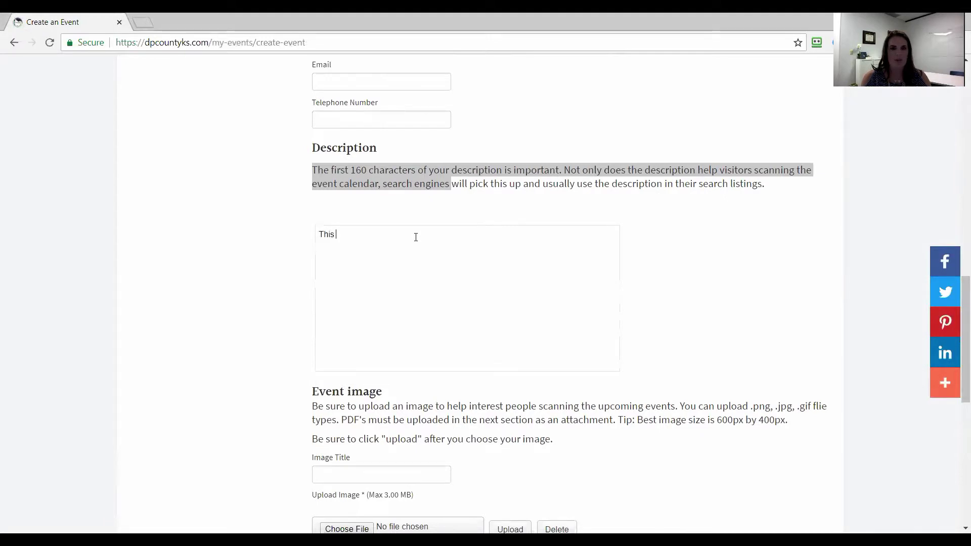
type("is some text. ")
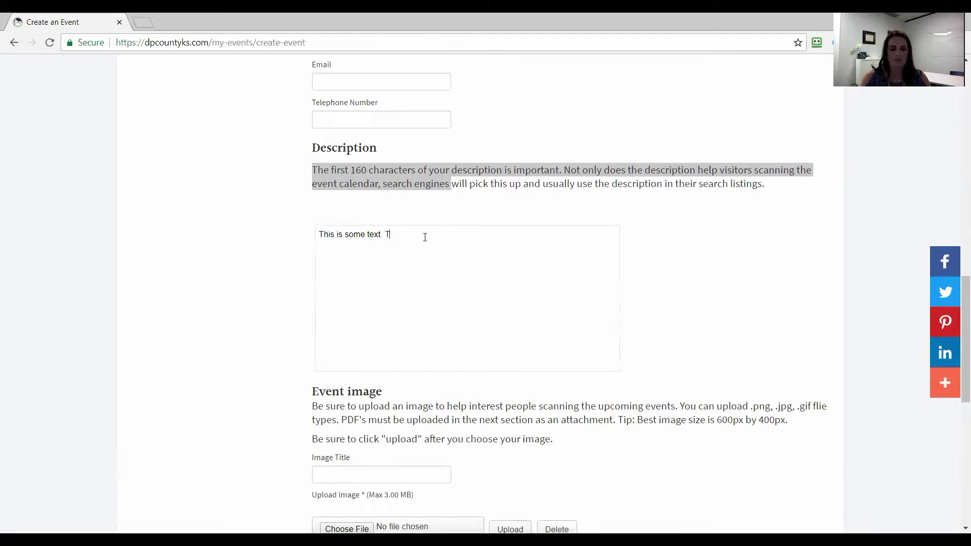
type("The description of the event.")
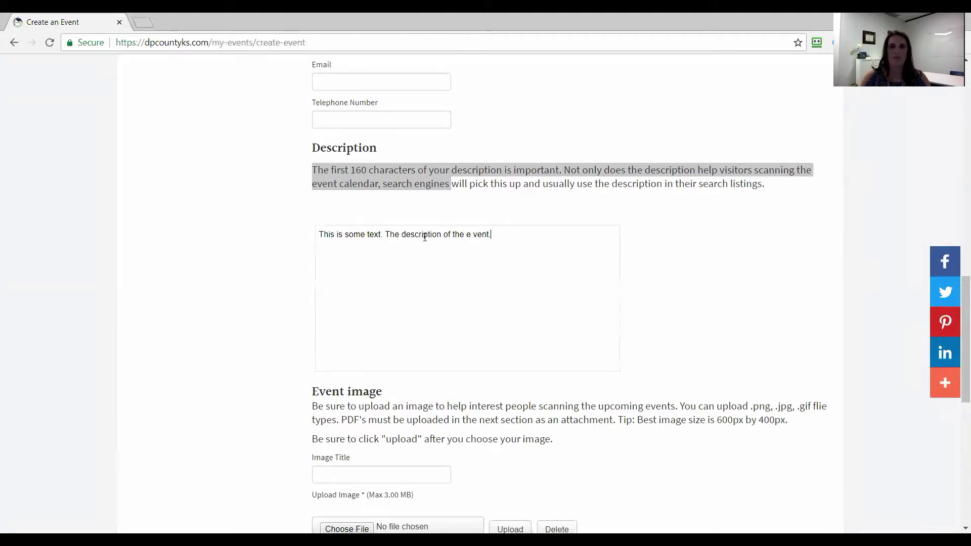
left_click(675, 269)
scroll(677, 269, "down", 6)
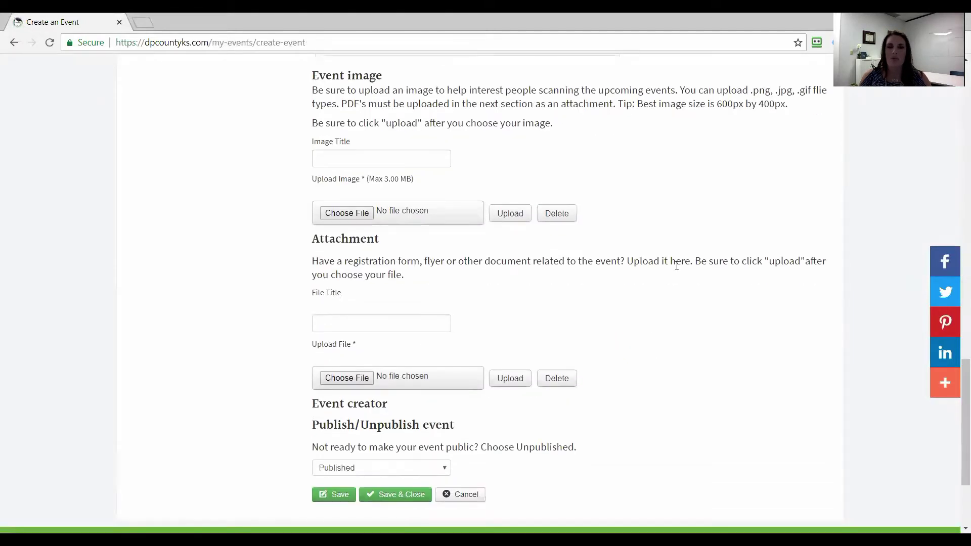
scroll(677, 269, "up", 1)
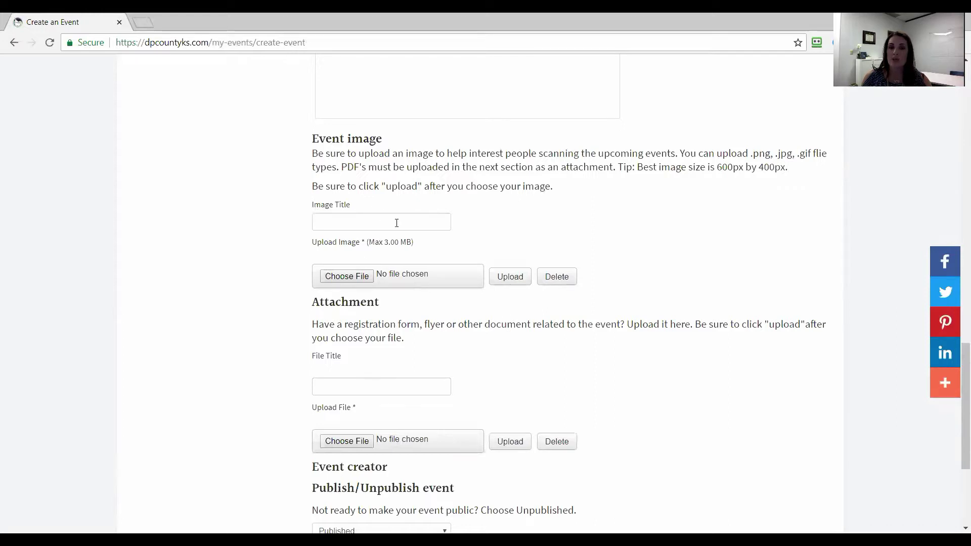
left_click(370, 275)
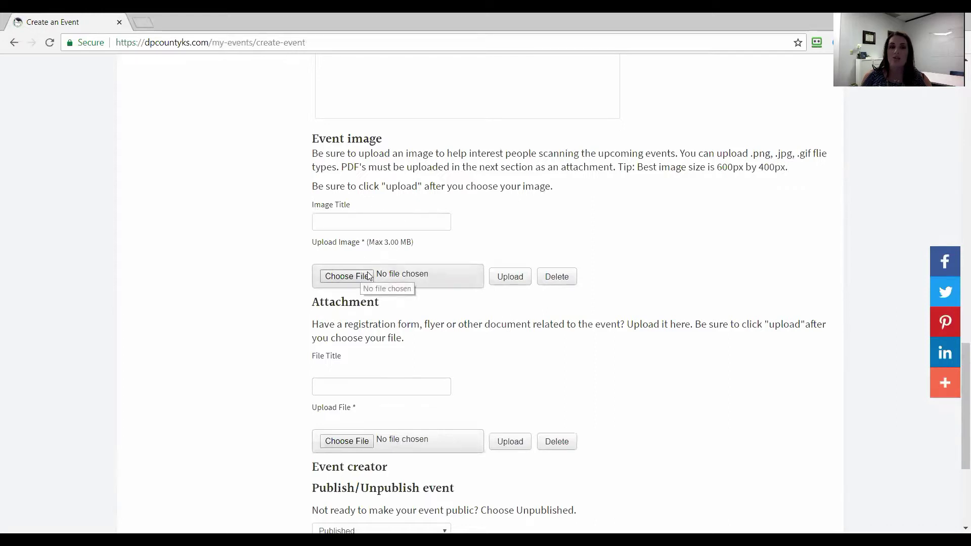
left_click(565, 455)
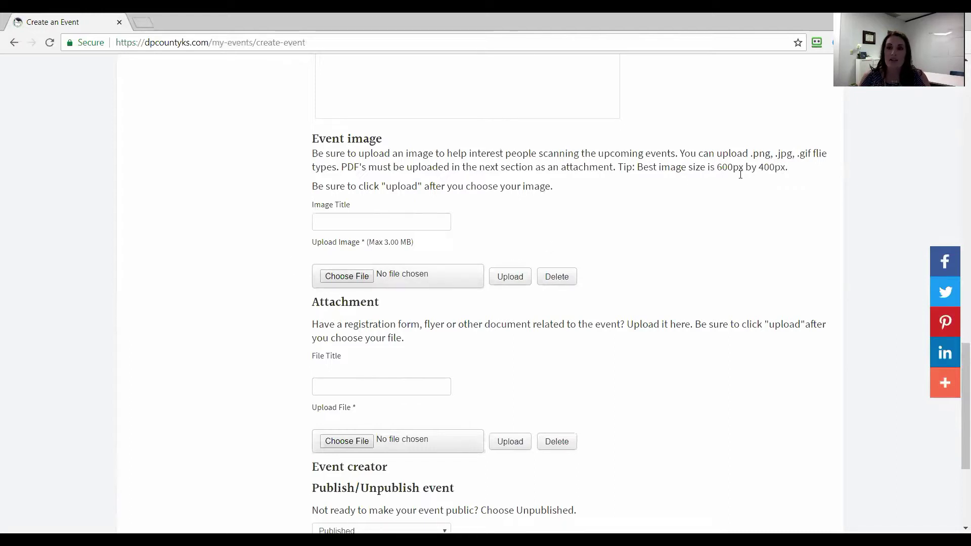
Step: Open picresize.com in a new browser tab
left_click(145, 22)
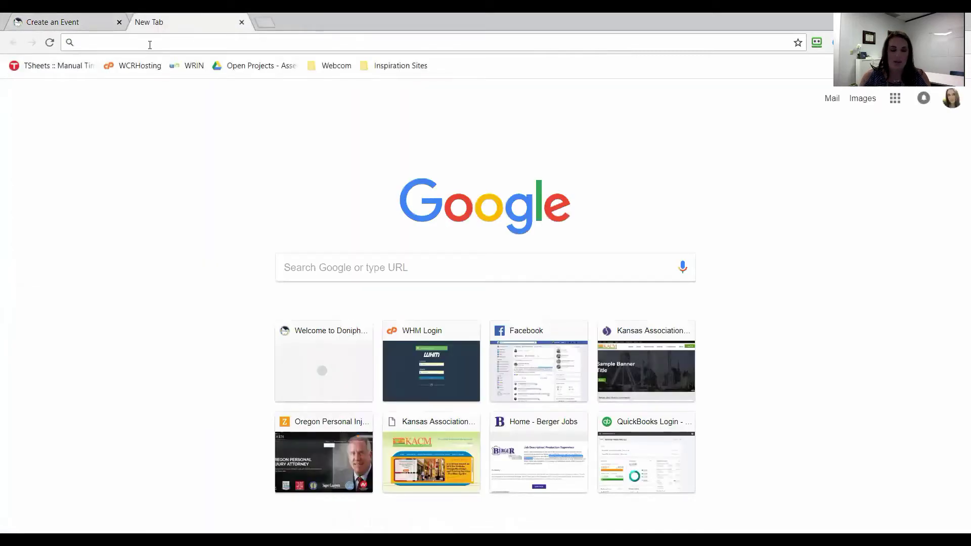
type("picr")
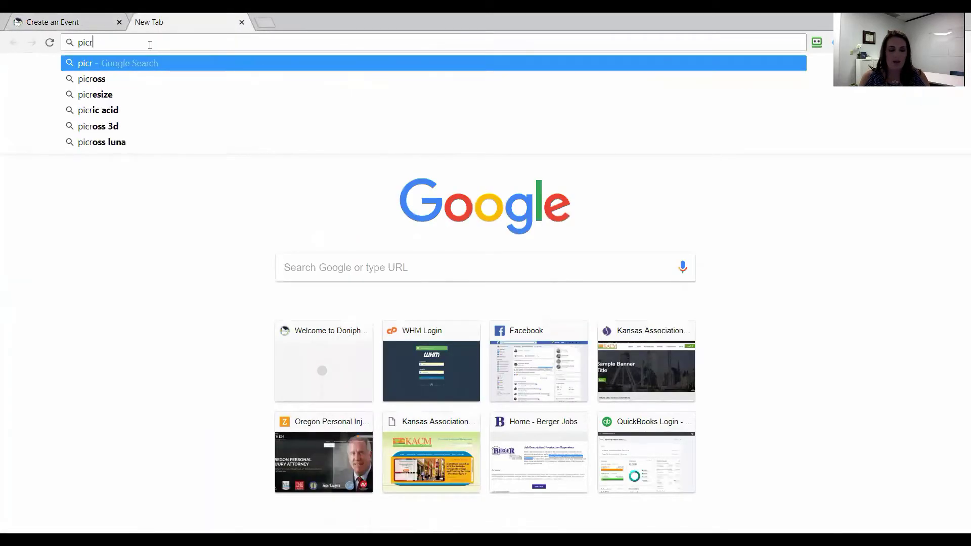
type("esize.com")
key("Return")
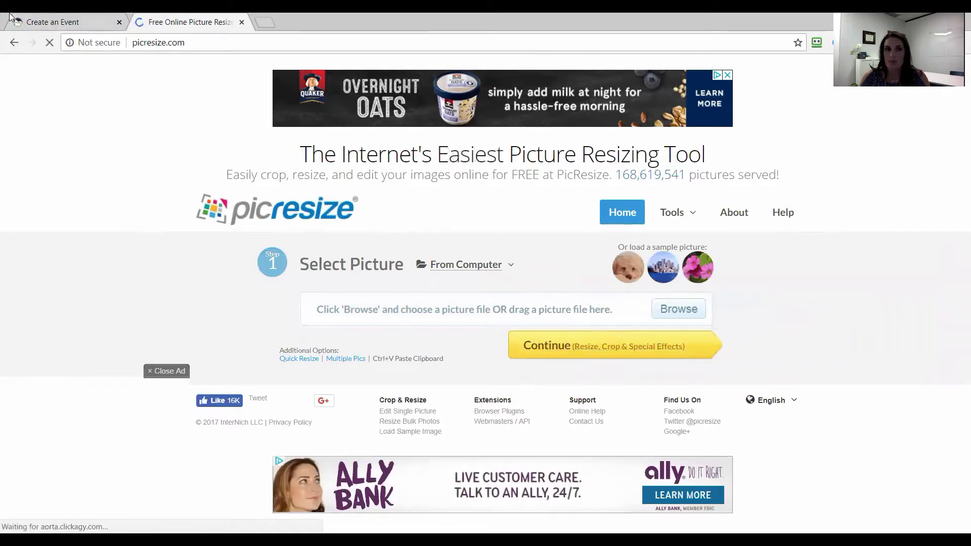
Step: Upload Troy Football Field.jpg from Pictures > Camera Roll as the event image
left_click(63, 22)
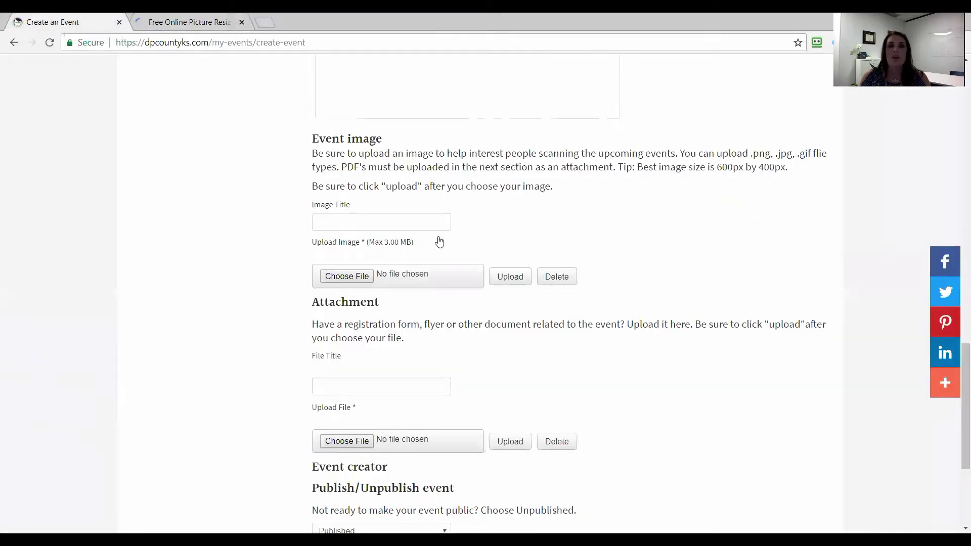
left_click(341, 275)
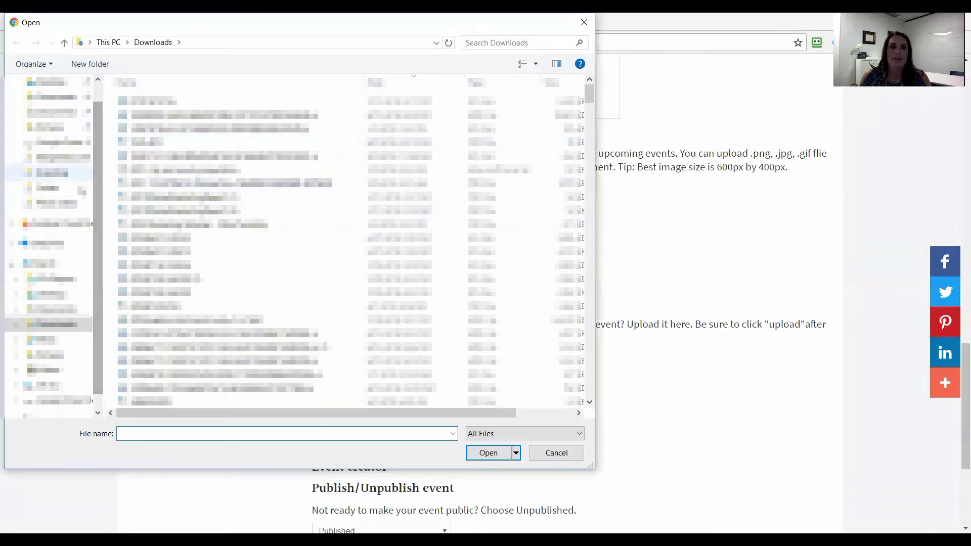
left_click(49, 355)
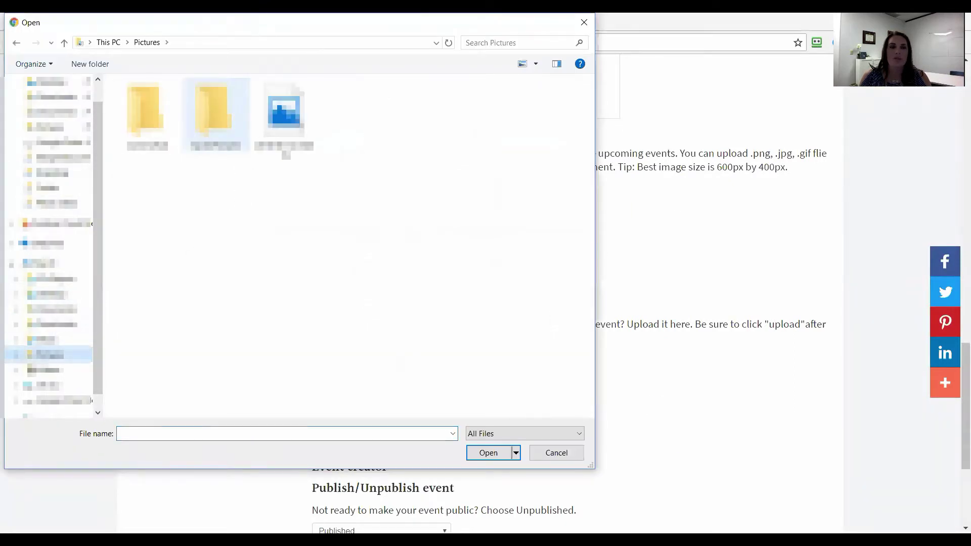
double_click(146, 113)
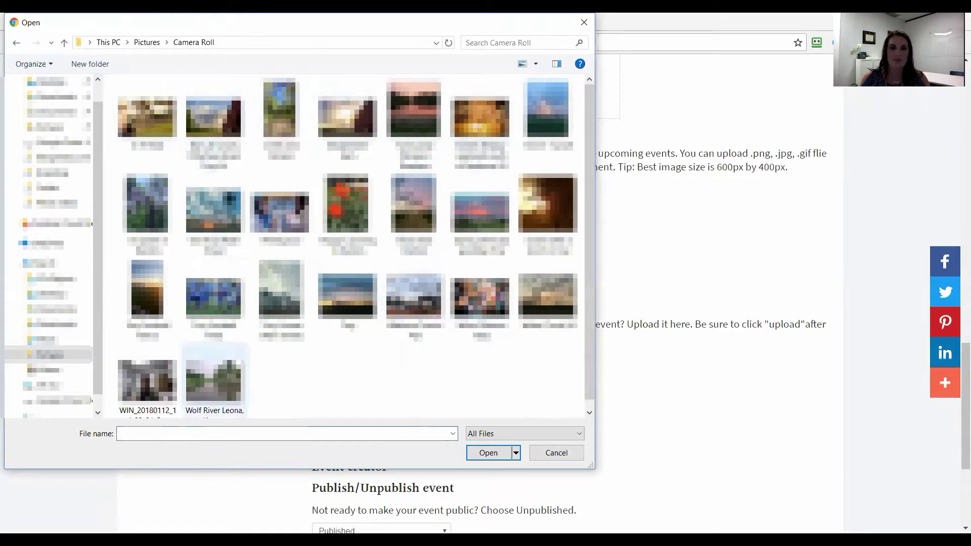
left_click(213, 298)
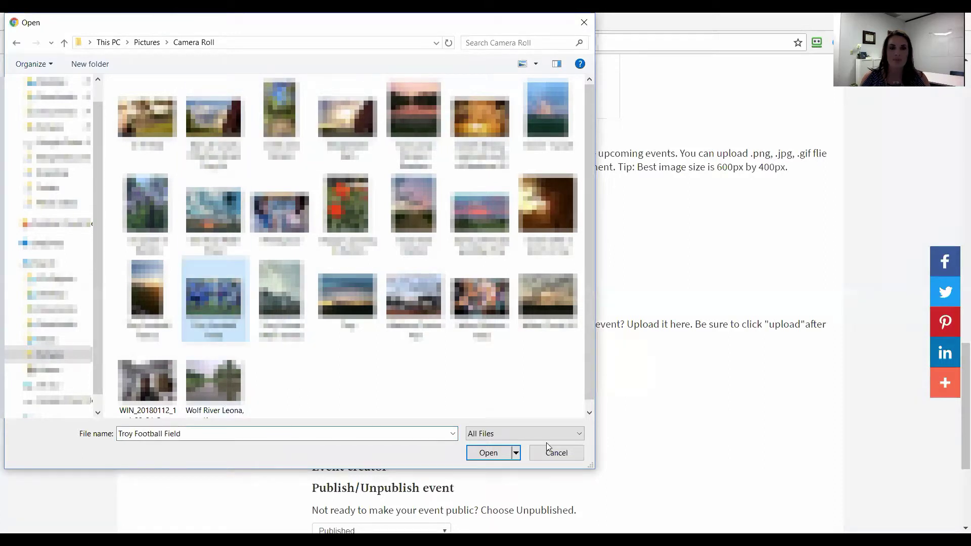
left_click(487, 452)
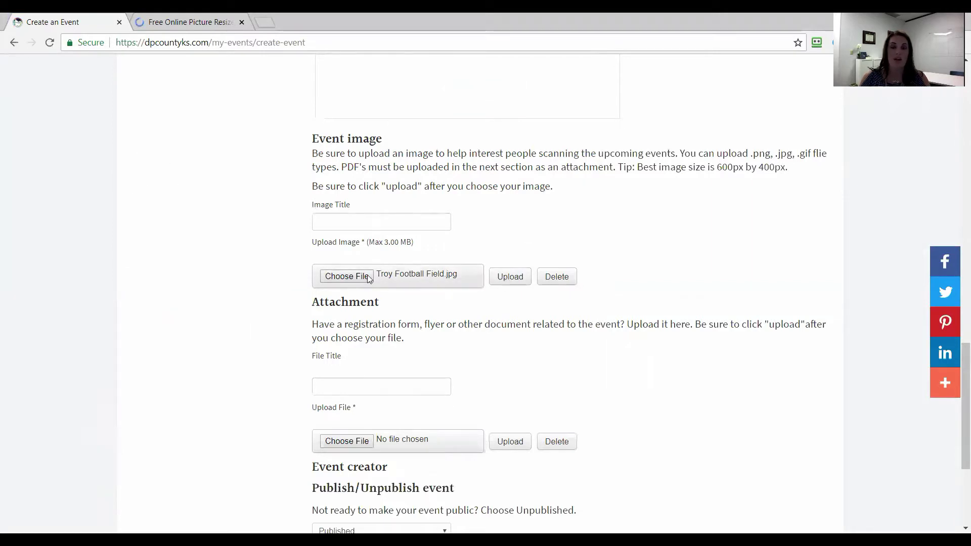
left_click(504, 277)
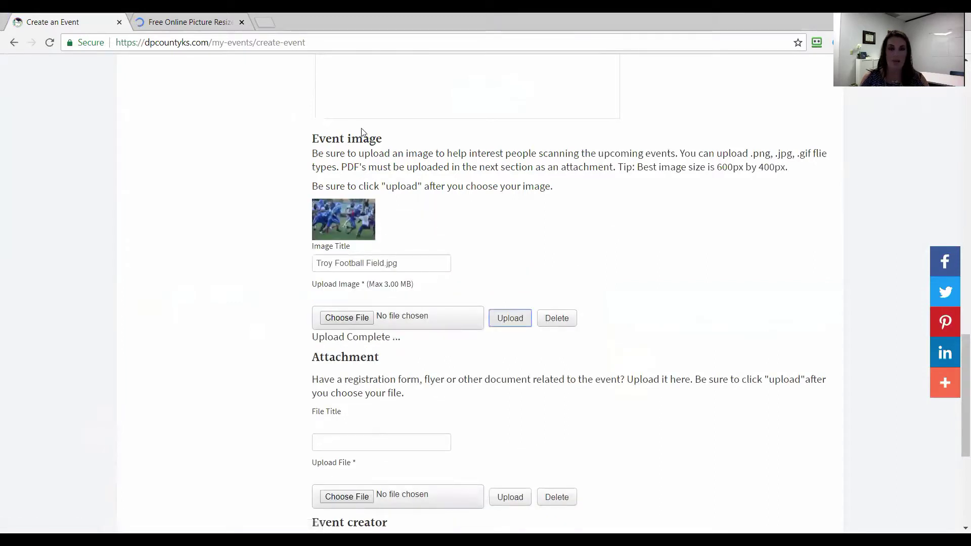
Step: Start choosing the event attachment, searching Documents and its Adobe folder for the file
scroll(445, 424, "down", 3)
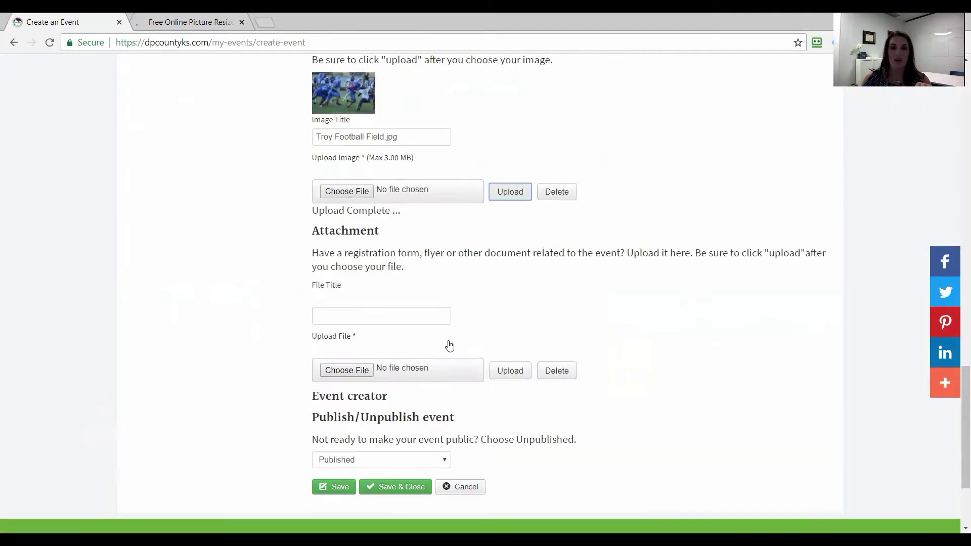
left_click(346, 372)
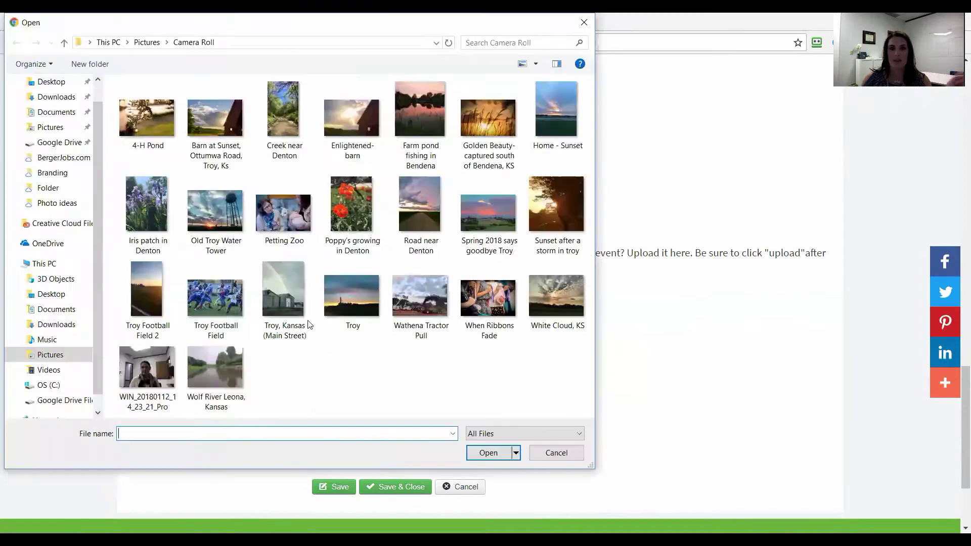
left_click(115, 45)
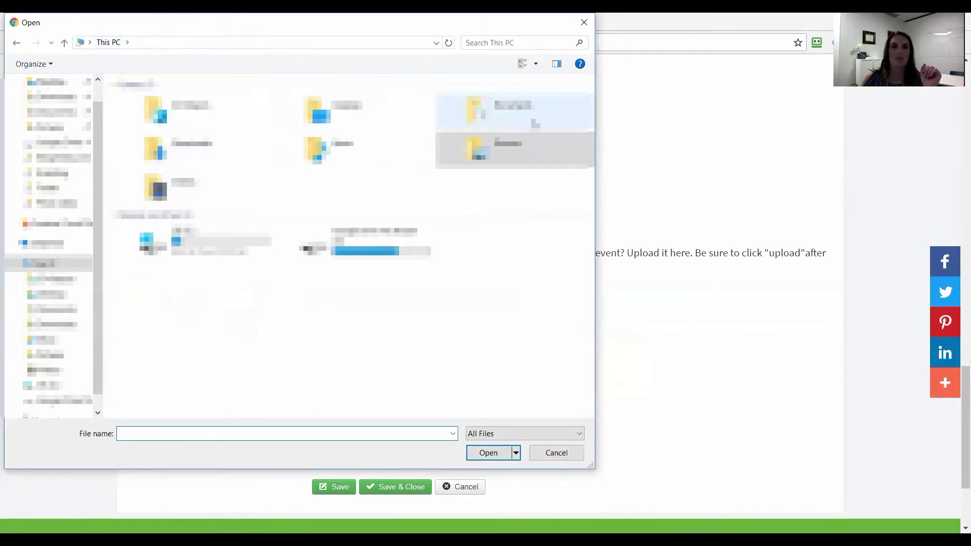
double_click(513, 111)
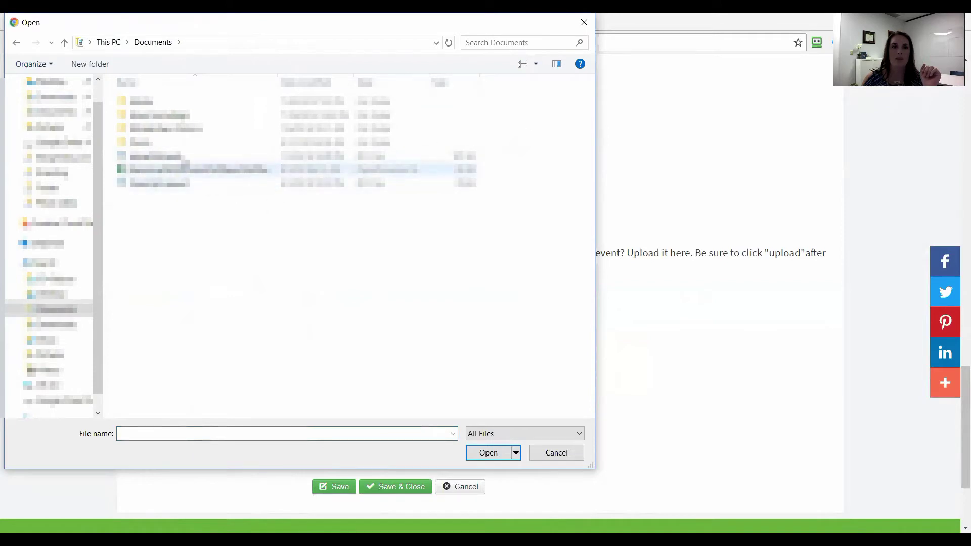
double_click(163, 103)
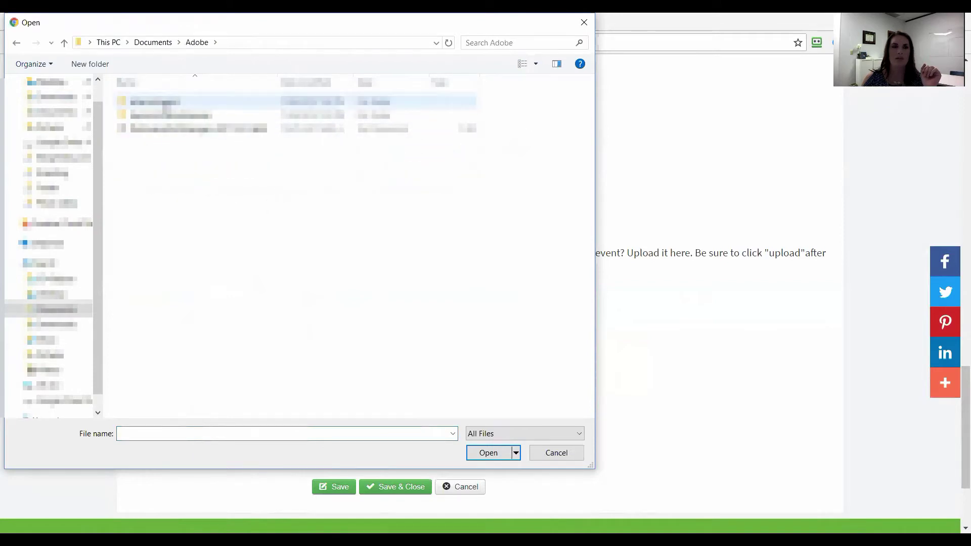
left_click(153, 42)
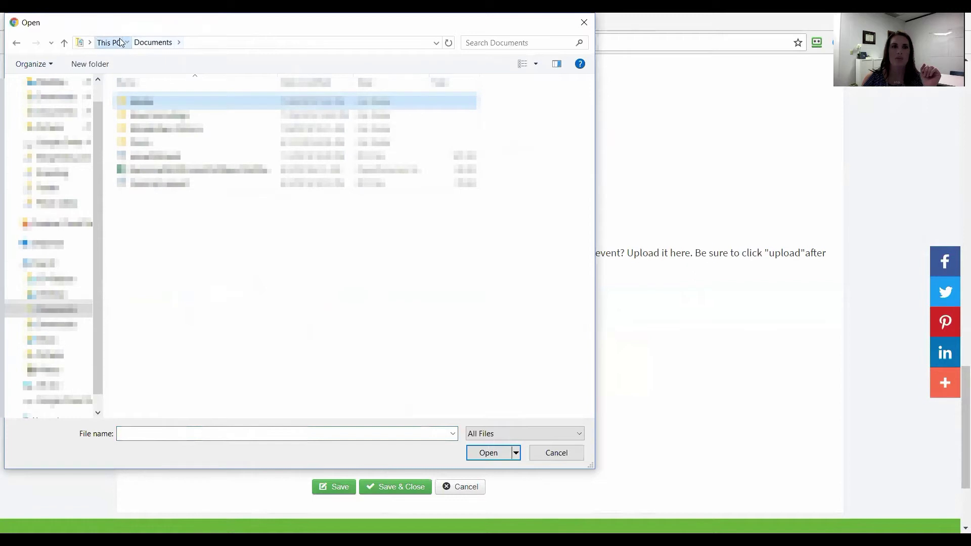
Step: Select '8844 Sports Physicals ad eight page 2' from Downloads as the attachment
left_click(50, 96)
scroll(514, 221, "down", 10)
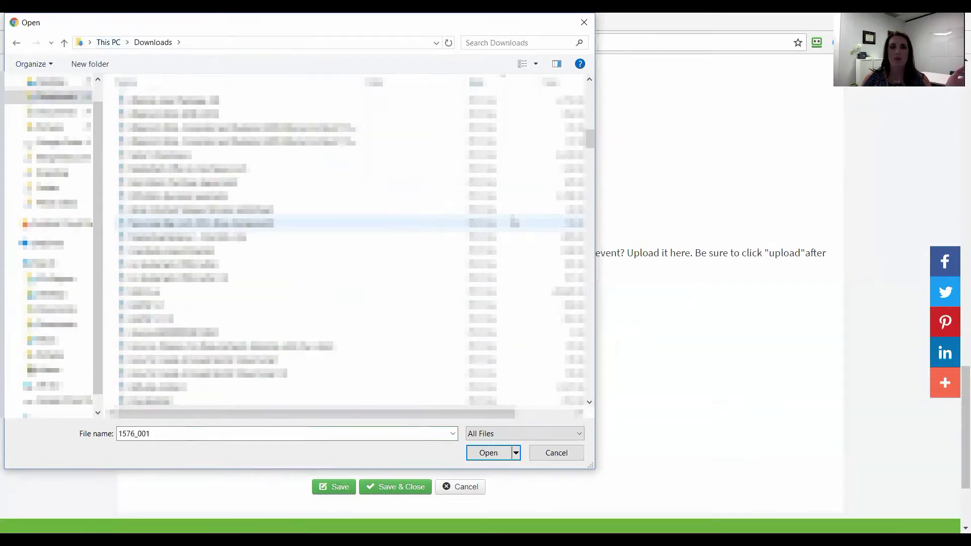
scroll(515, 222, "up", 10)
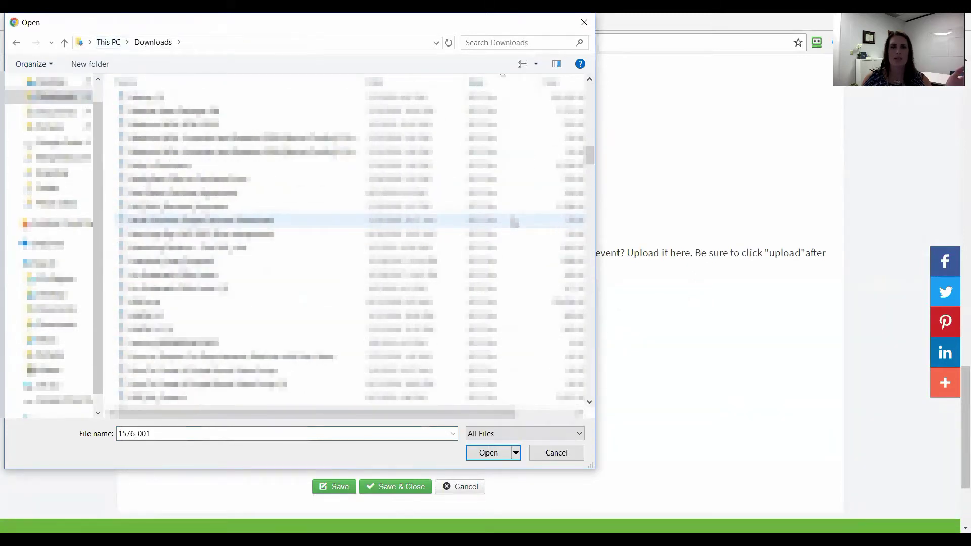
scroll(269, 164, "up", 3)
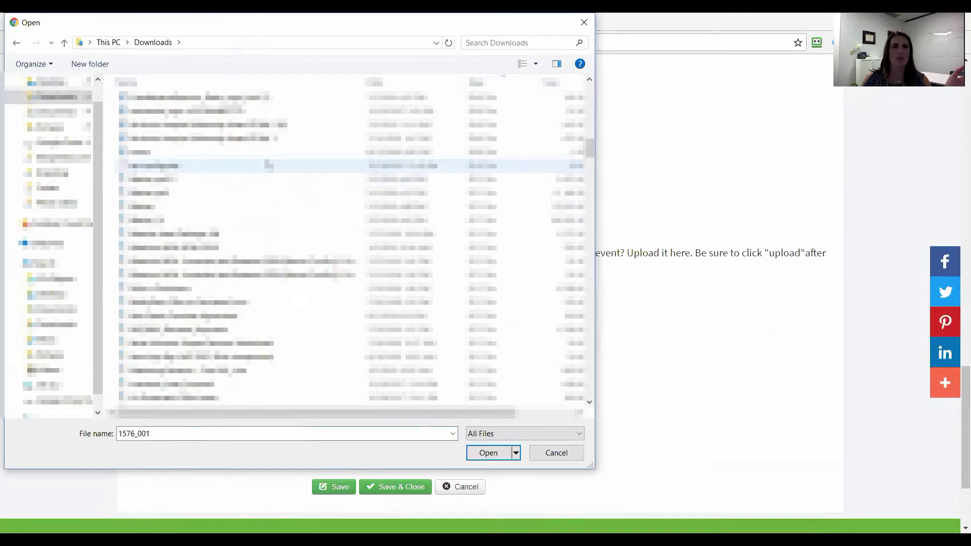
scroll(269, 164, "down", 5)
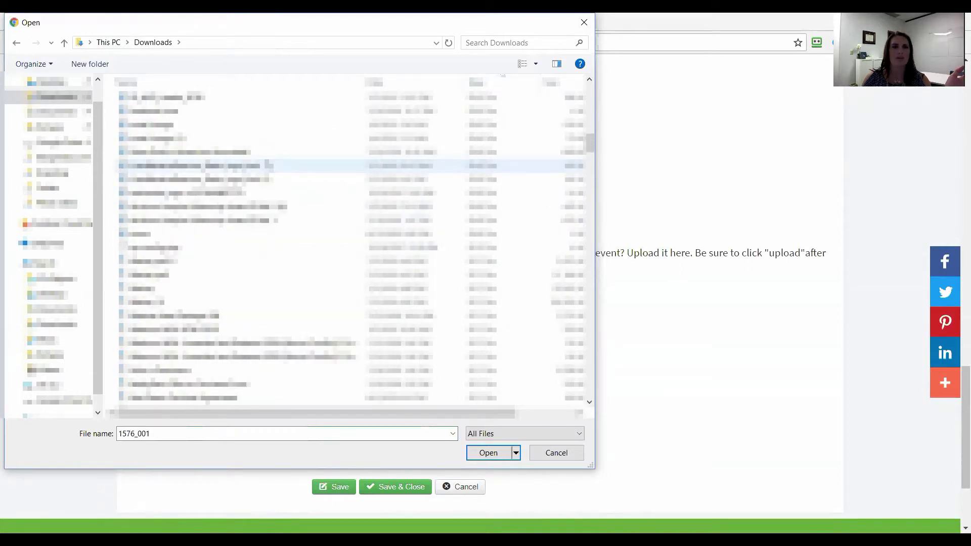
left_click(193, 182)
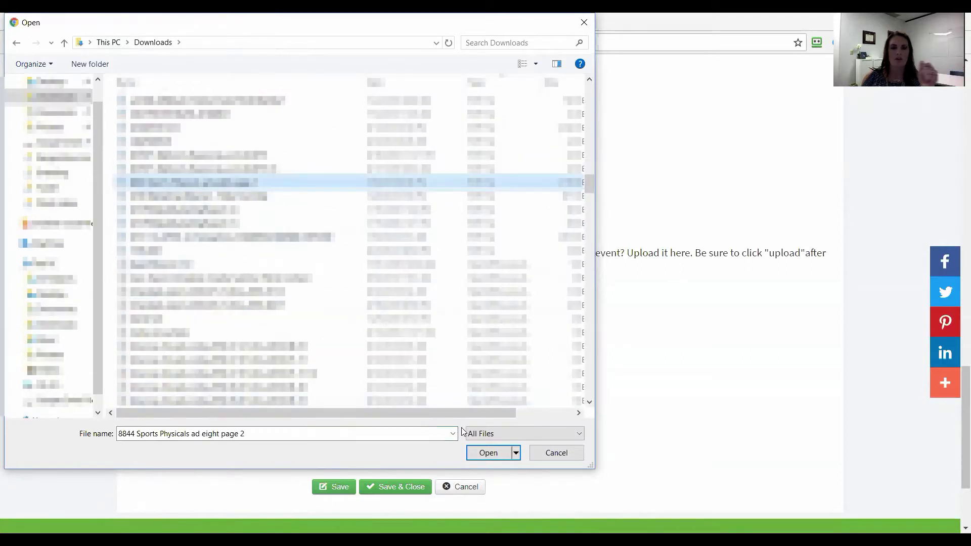
left_click(488, 454)
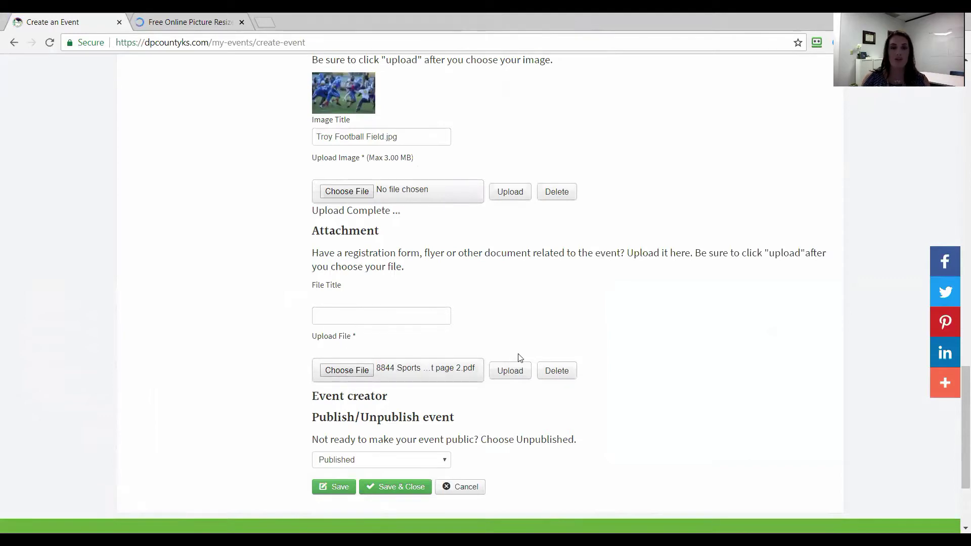
Step: Upload the PDF attachment and rename its file title to 'Sports Physicals Flyer'
left_click(508, 371)
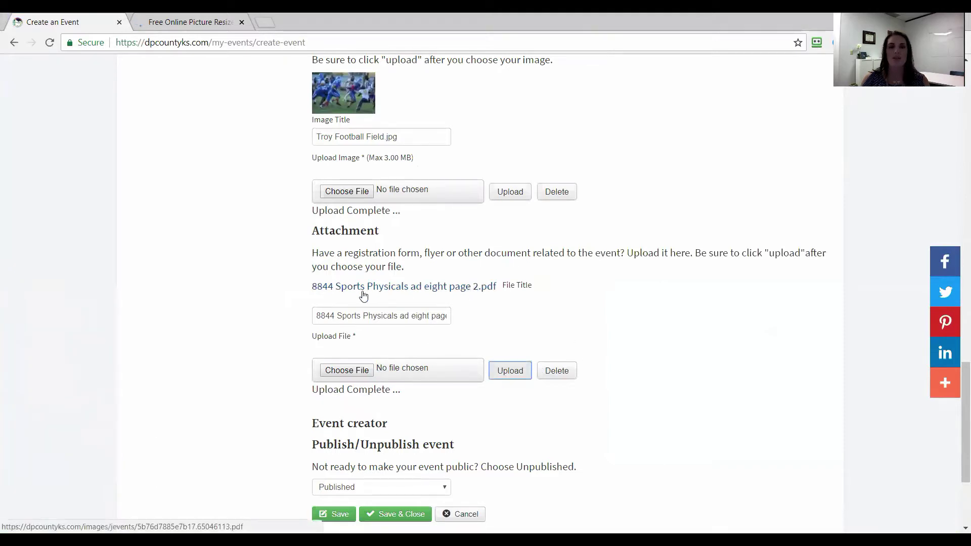
left_click(514, 292)
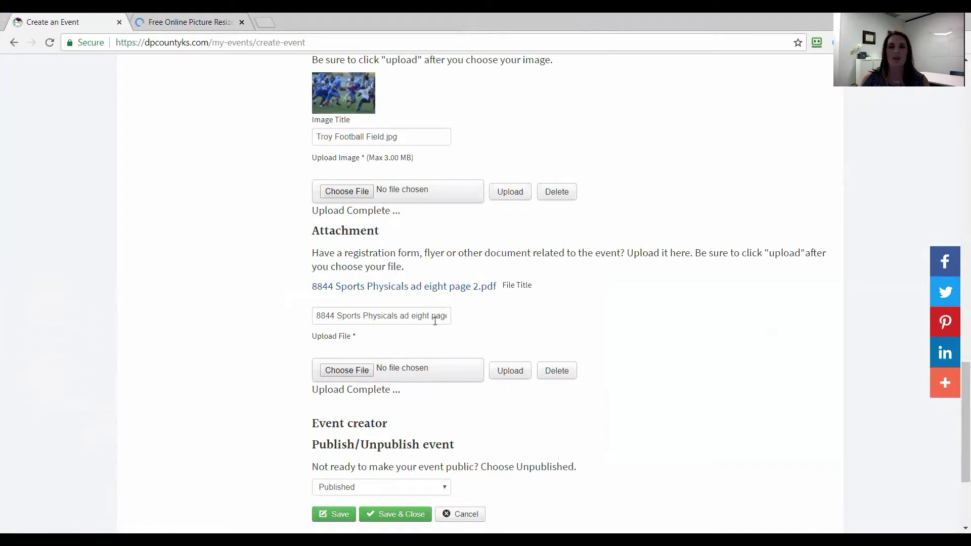
left_click(319, 314)
double_click(330, 314)
left_click_drag(337, 312, 539, 344)
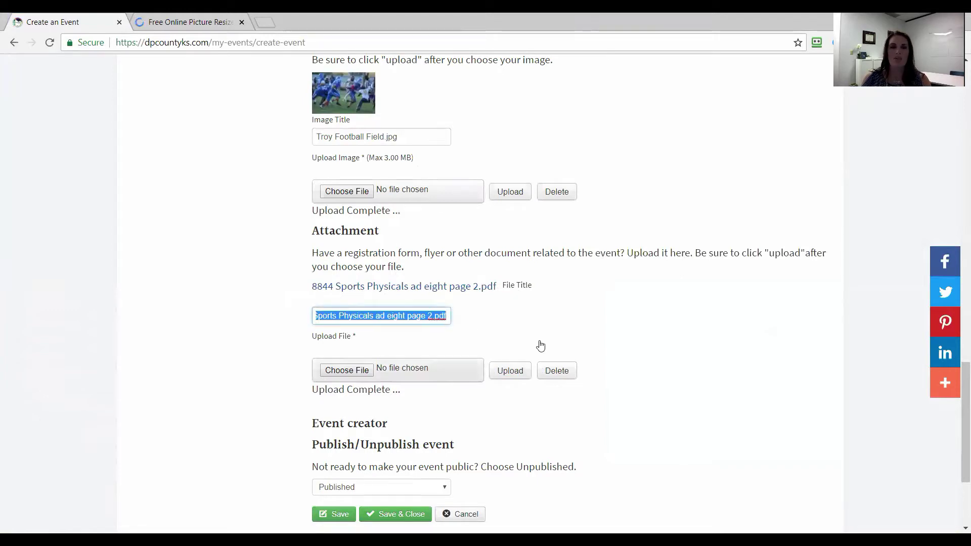
type("Sp")
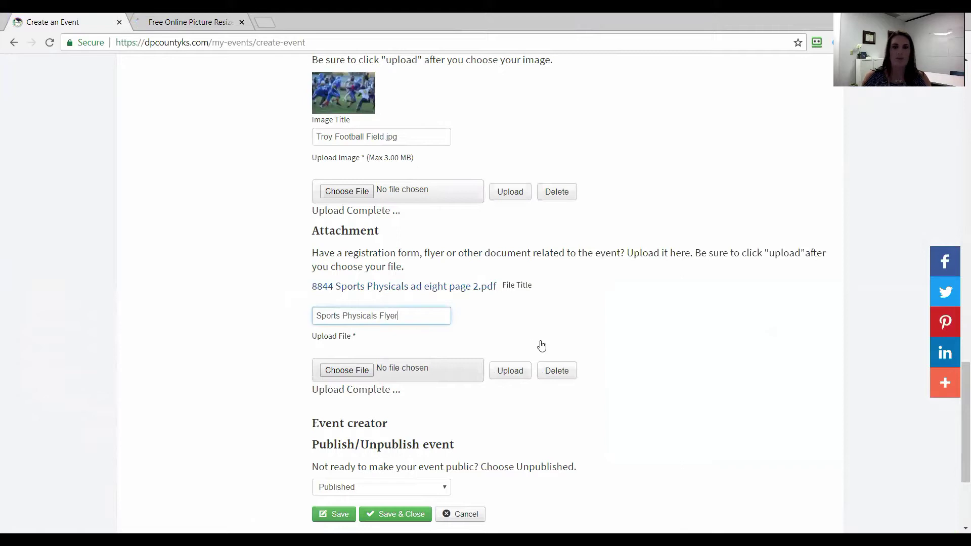
type("orts Physicals Flyer")
left_click(554, 335)
Step: Set the Wagner's Carnival 2017 event to Published and save it
scroll(603, 321, "down", 3)
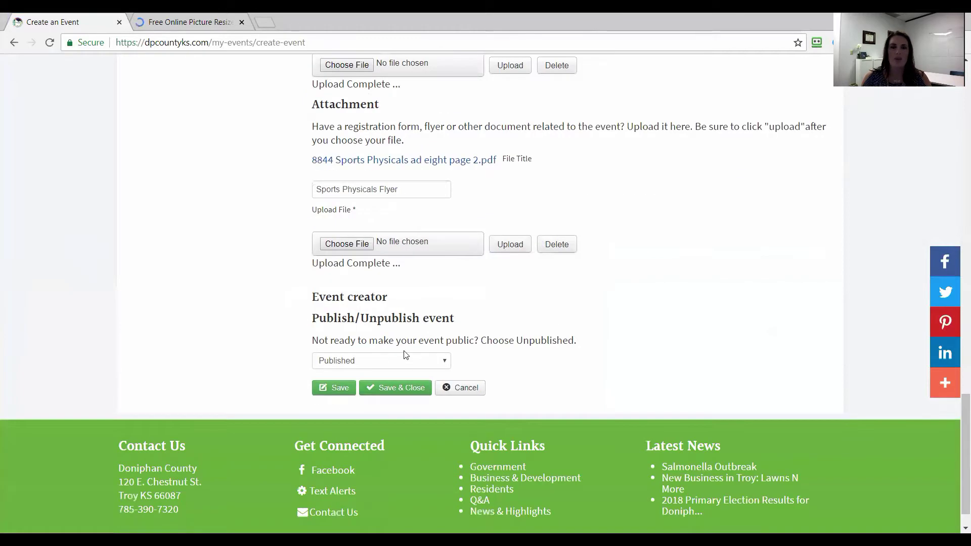
left_click(390, 362)
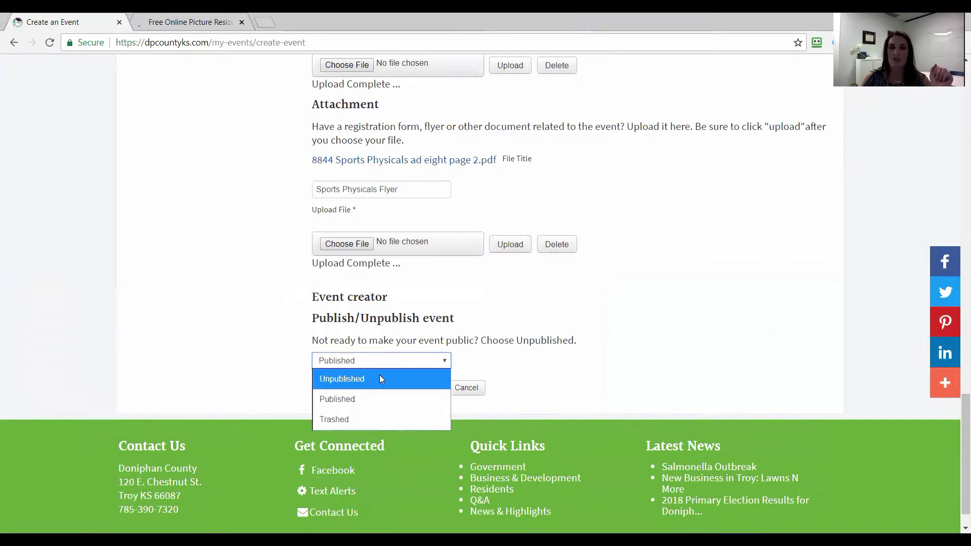
left_click(365, 397)
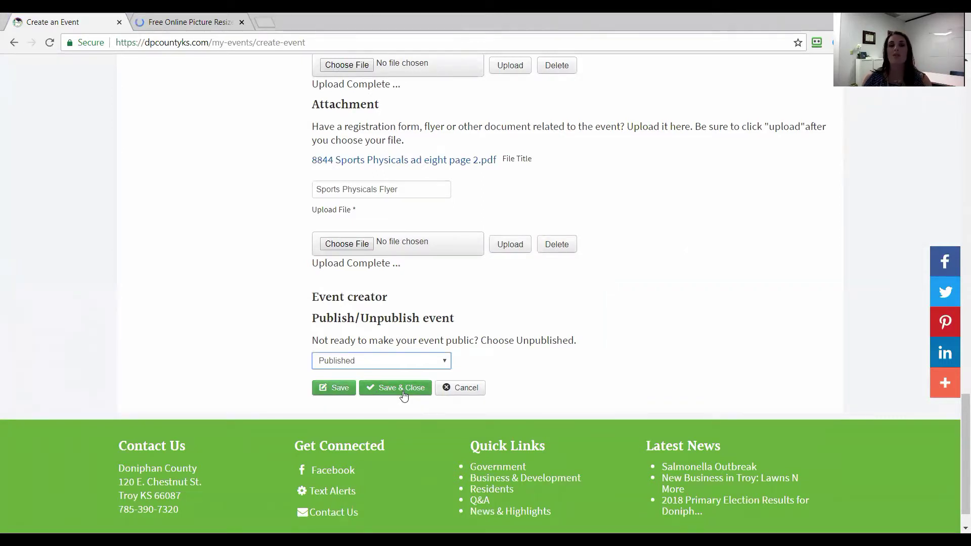
left_click(346, 396)
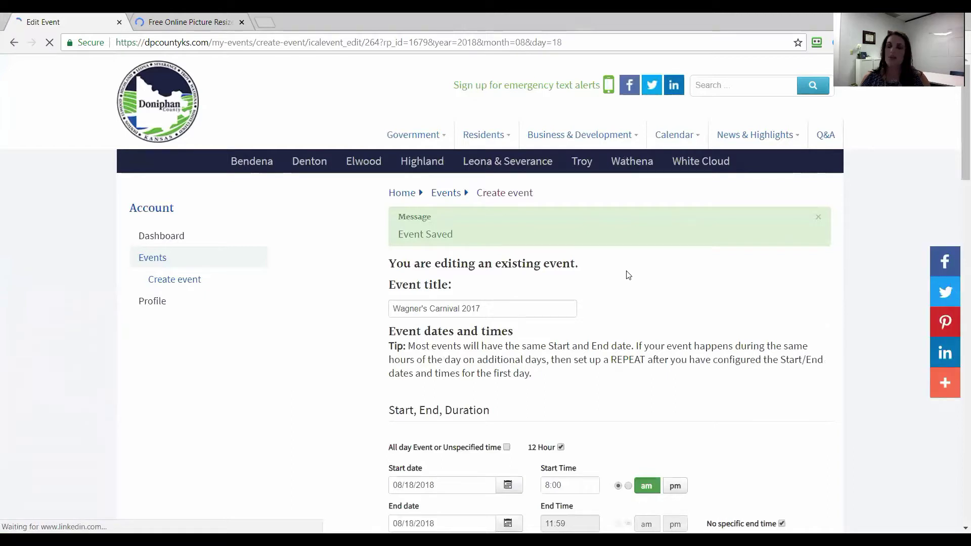
Step: Open the public Community Event Calendar in a new tab
mouse_move(673, 137)
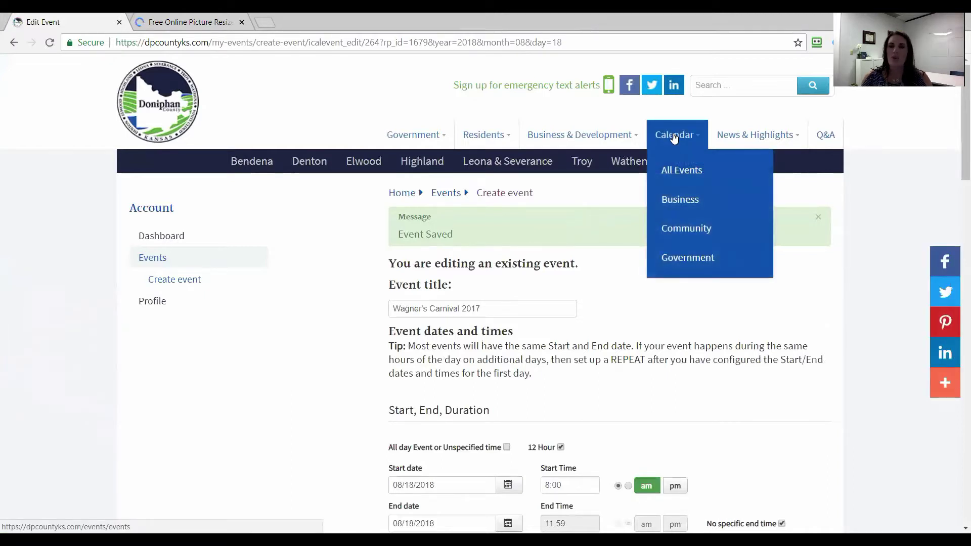
middle_click(673, 137)
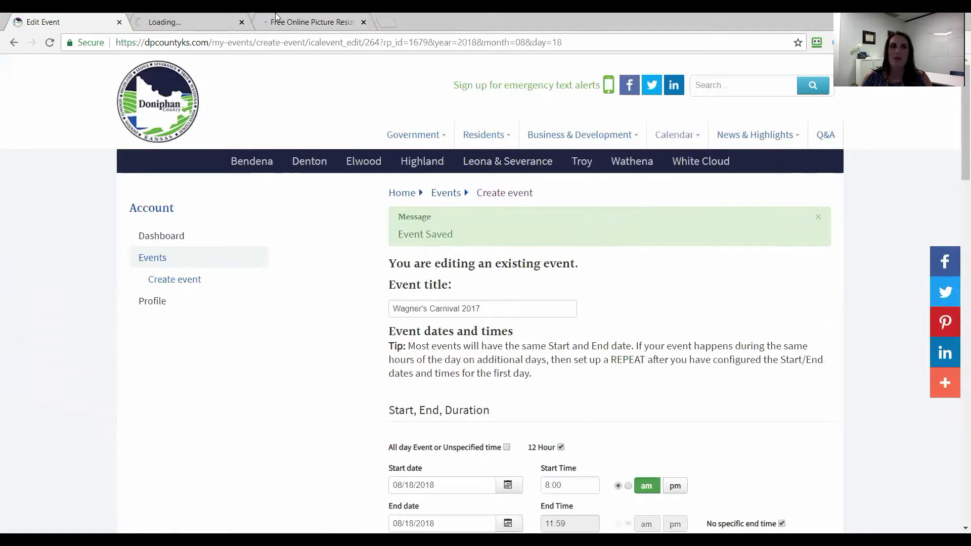
left_click(198, 23)
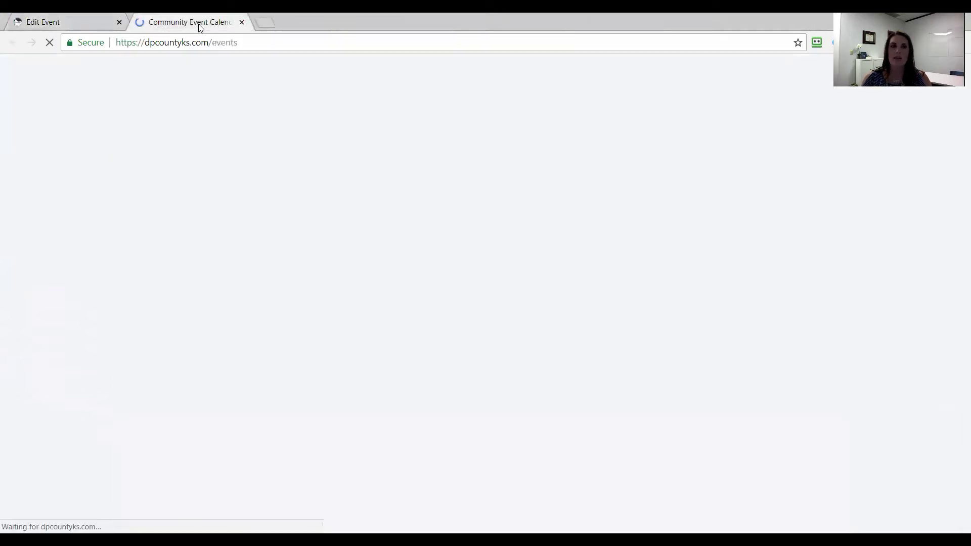
scroll(504, 318, "down", 2)
scroll(504, 317, "down", 5)
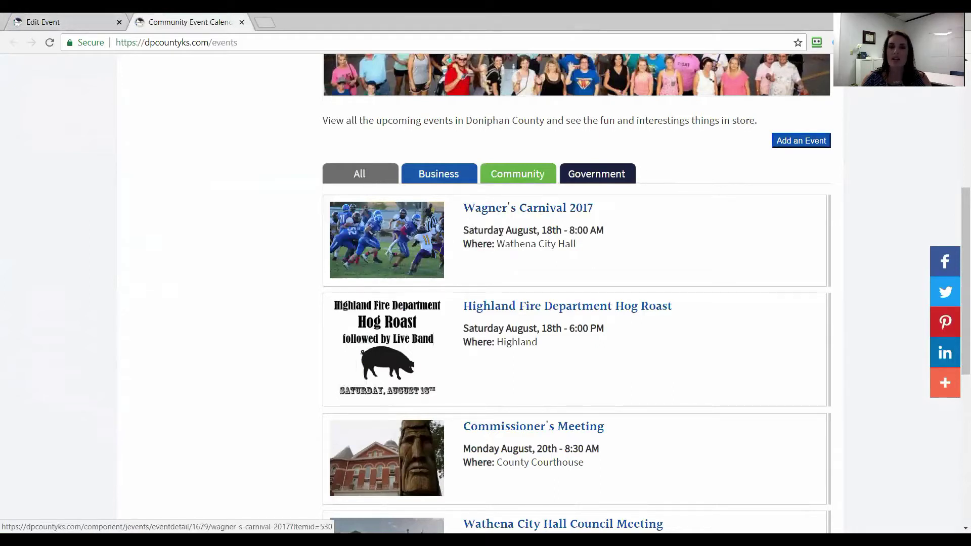
Step: Try the Community, Business and All filters, then open the Wagner's Carnival 2017 page
left_click(511, 174)
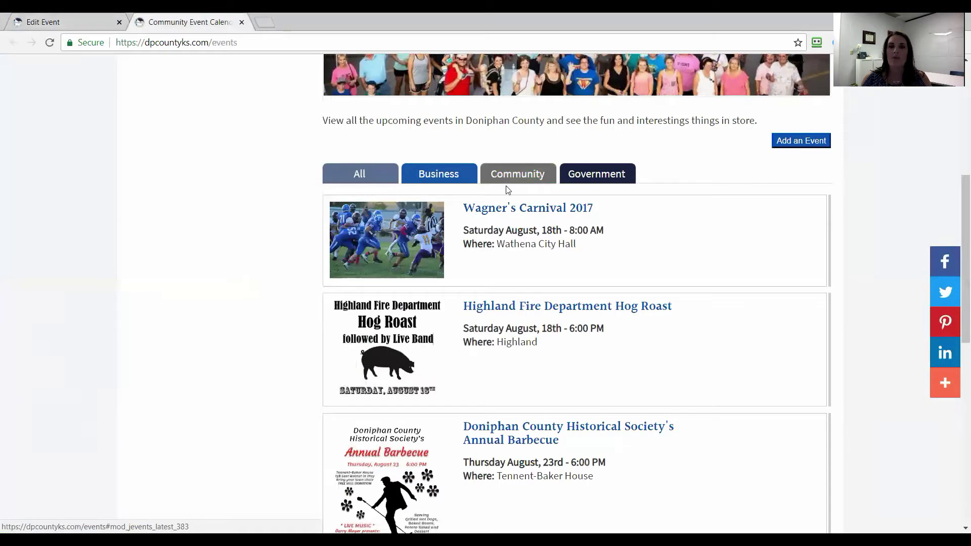
left_click(447, 183)
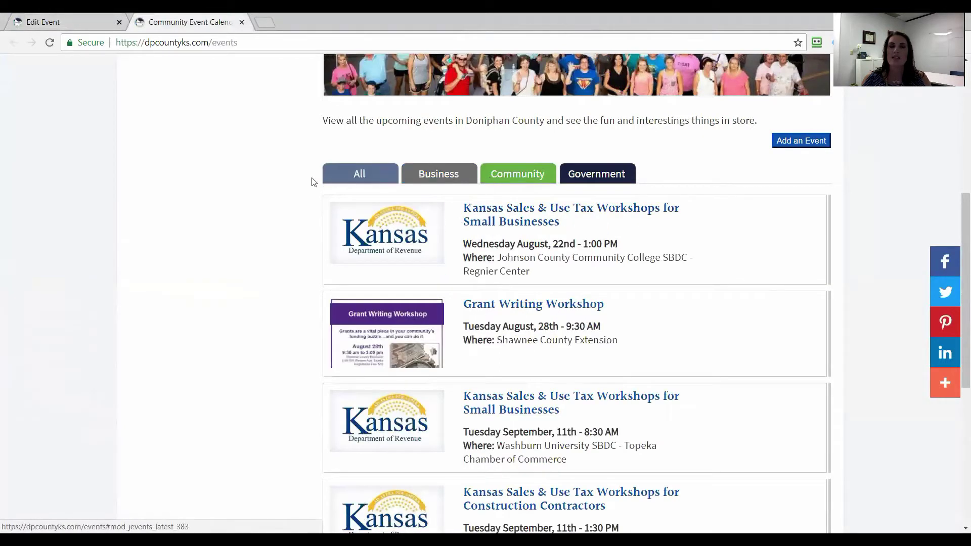
left_click(357, 173)
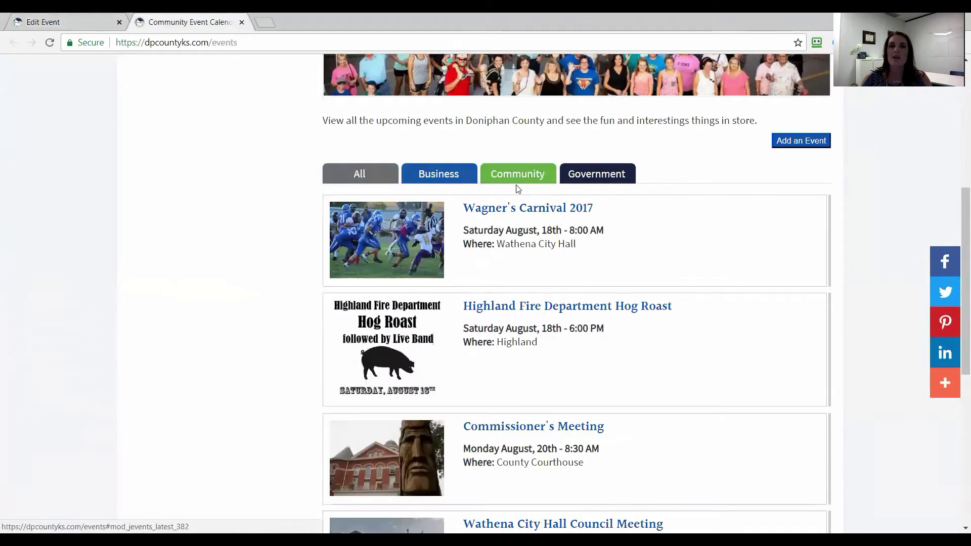
left_click(522, 217)
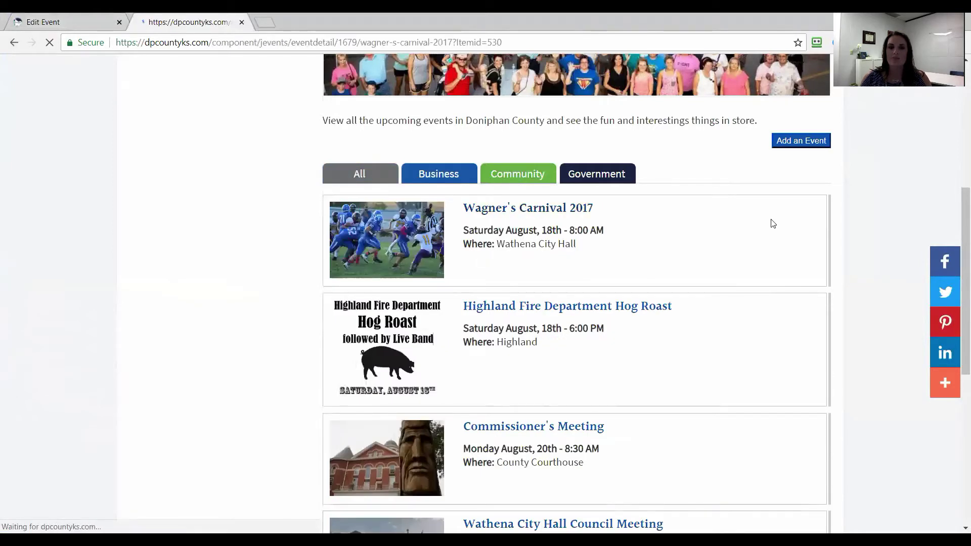
Step: Expand the event page's Location and Contact information sections, then return to the top
scroll(386, 207, "down", 3)
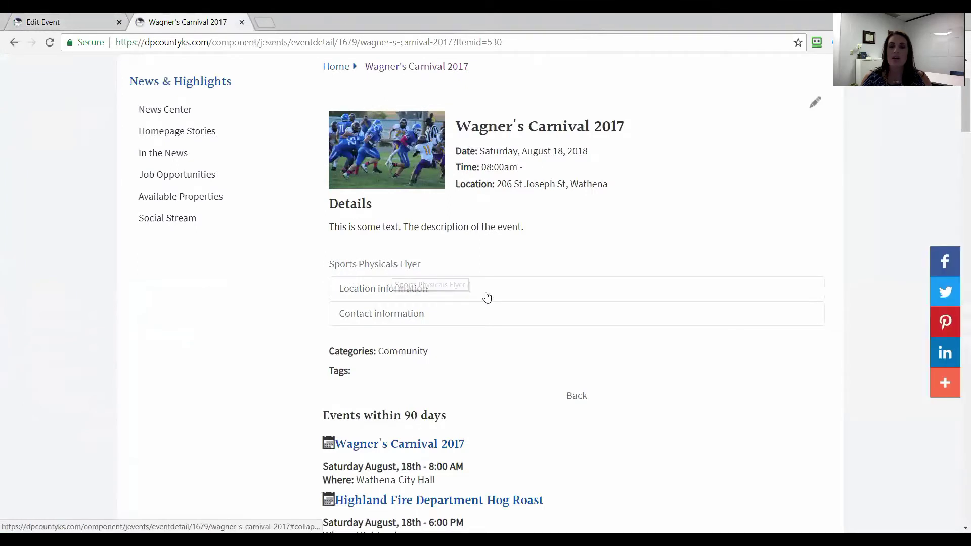
scroll(428, 436, "up", 3)
left_click(420, 415)
scroll(418, 329, "down", 4)
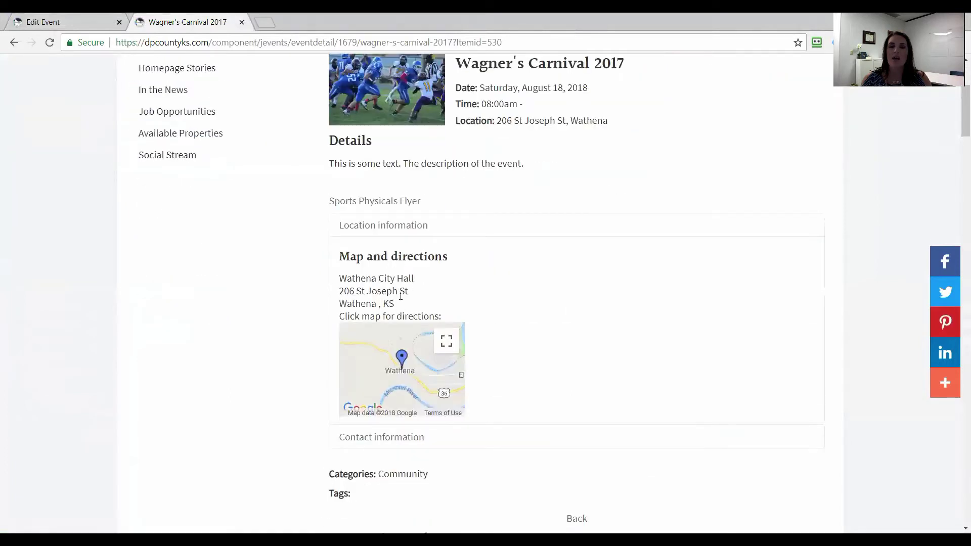
left_click(400, 439)
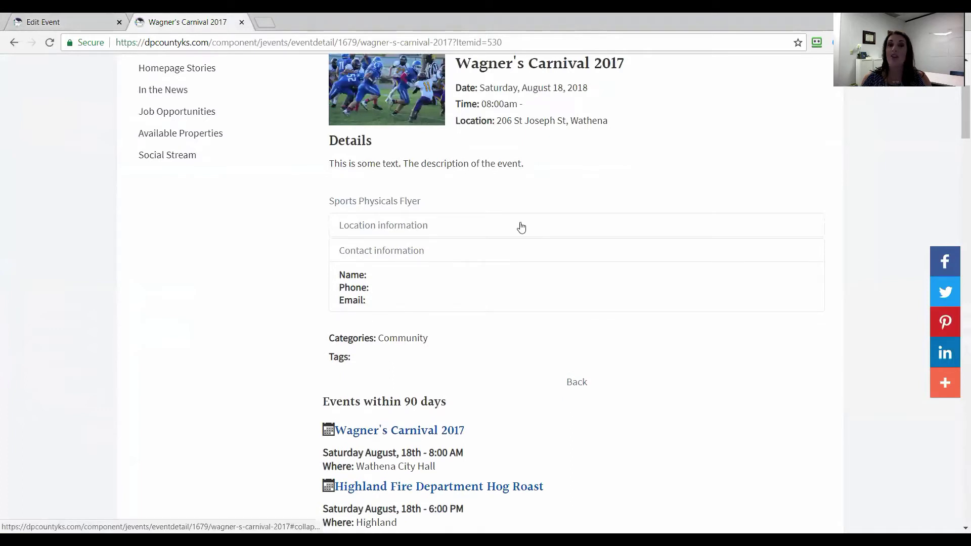
scroll(521, 227, "up", 3)
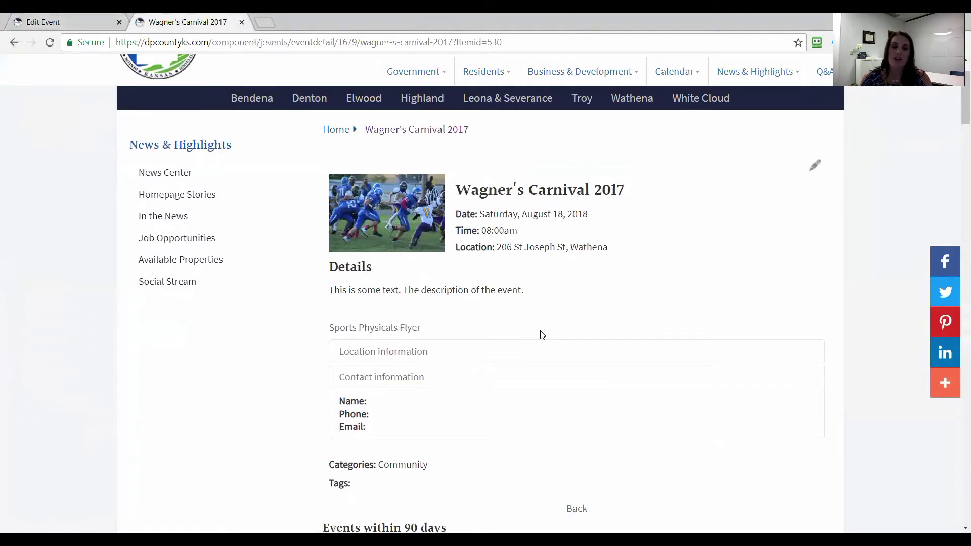
scroll(541, 334, "up", 2)
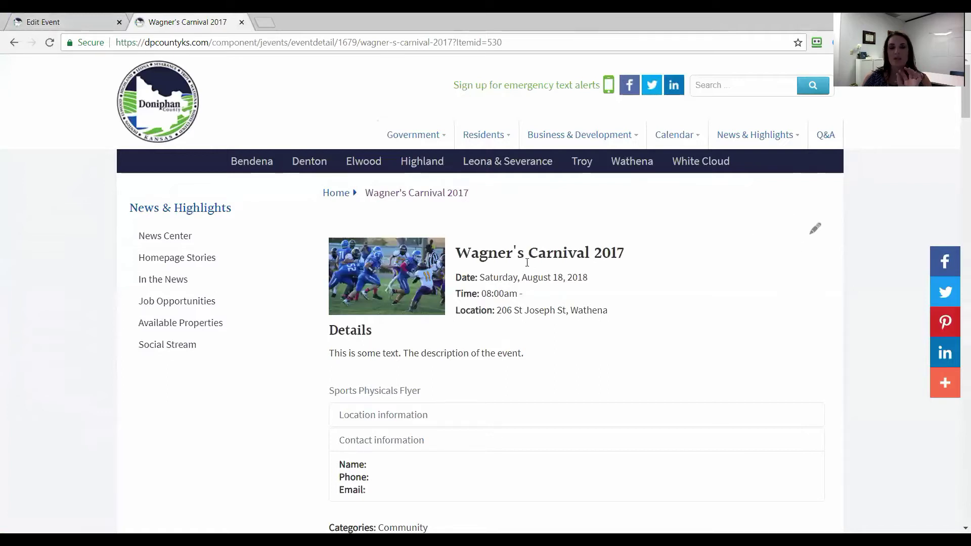
Step: Open the main Wagner's Carnival 2017 event in a second tab, then return to the Event Saved form
left_click(816, 230)
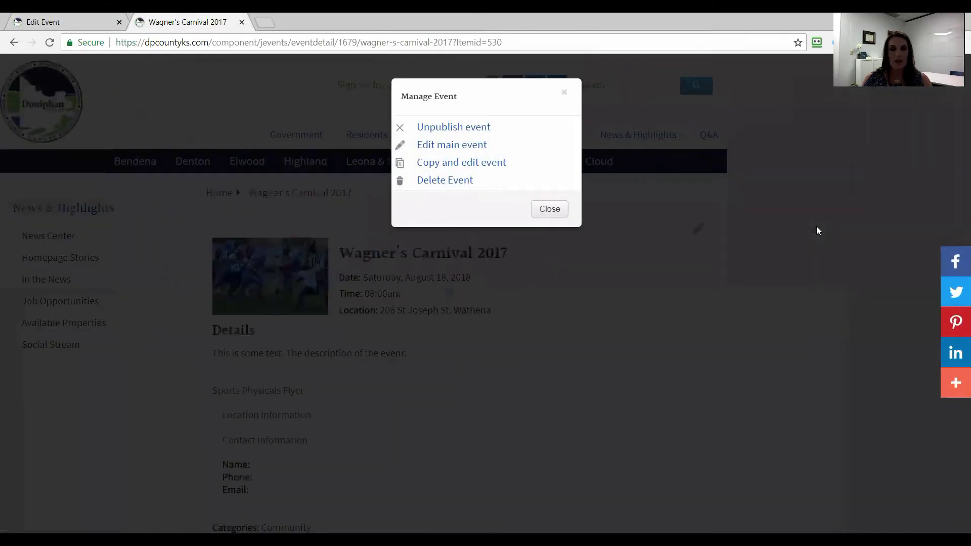
left_click(435, 151)
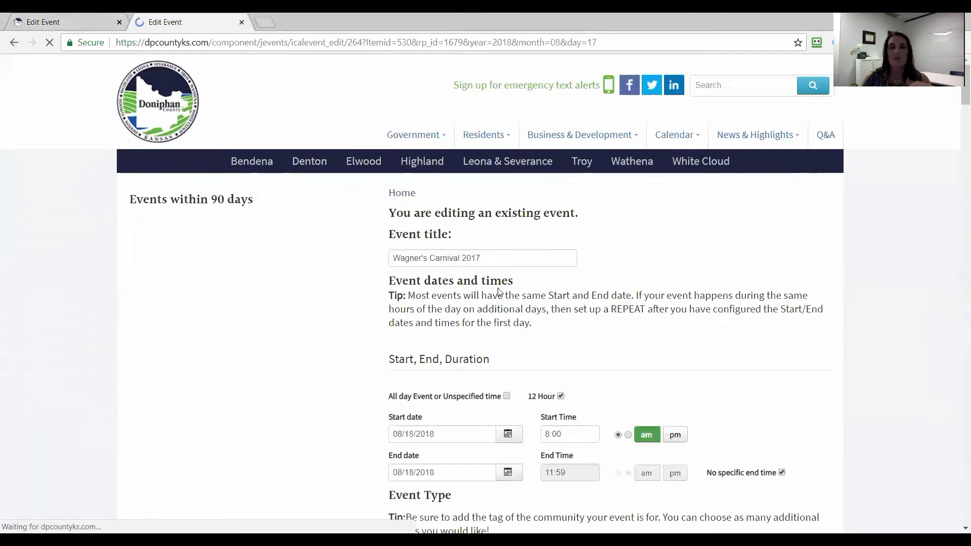
left_click(61, 15)
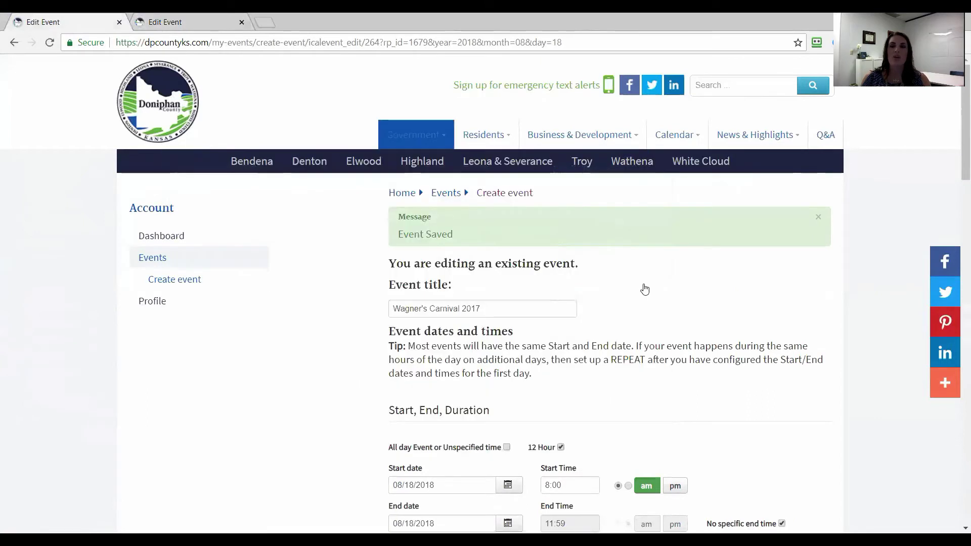
scroll(657, 303, "down", 4)
scroll(678, 316, "up", 4)
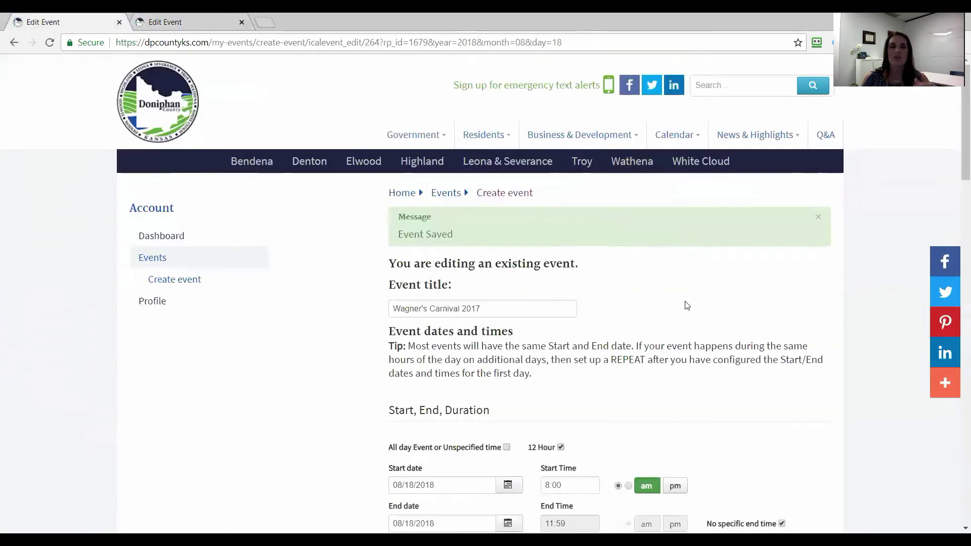
left_click(151, 18)
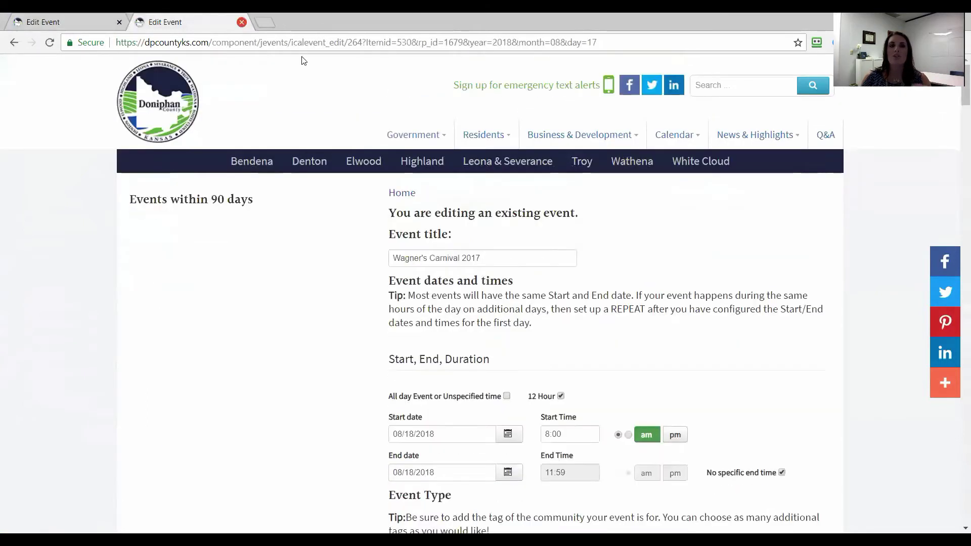
left_click(14, 42)
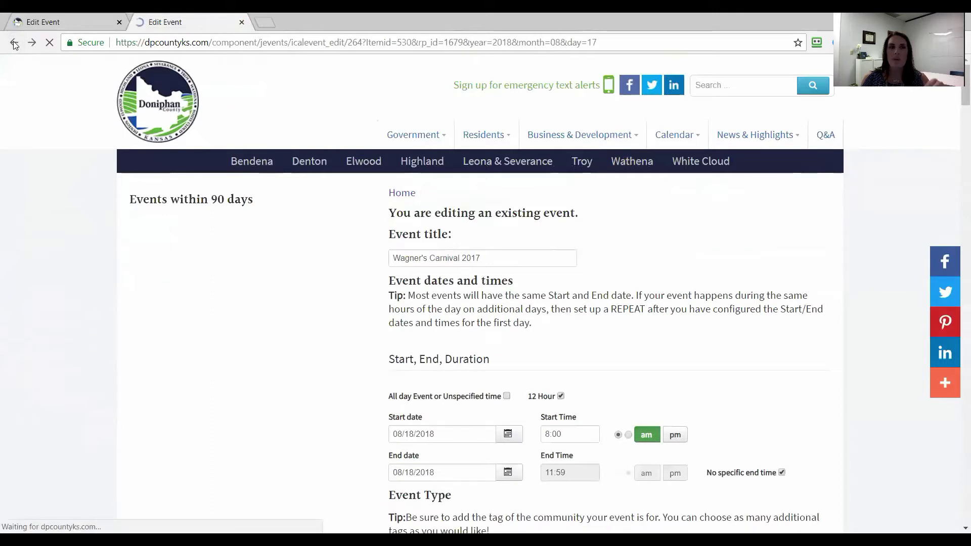
mouse_move(492, 133)
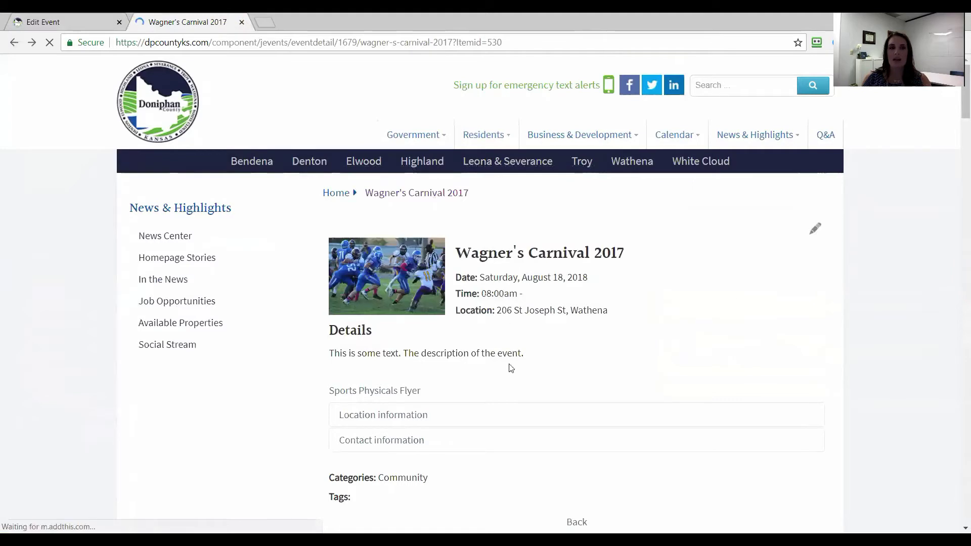
left_click(34, 19)
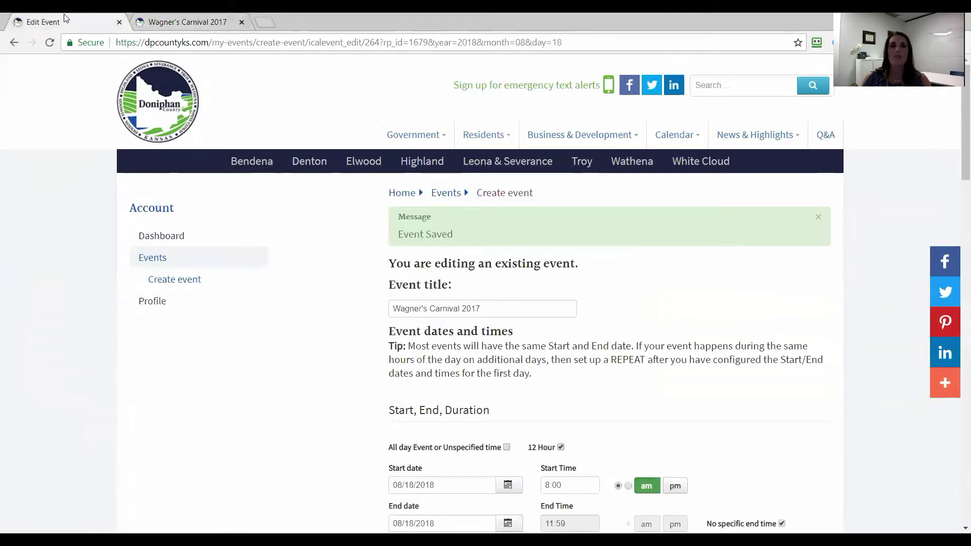
Step: Open Wagner's Carnival 2017 from the dashboard's Events list, unpublish it, and return to the dashboard
left_click(173, 237)
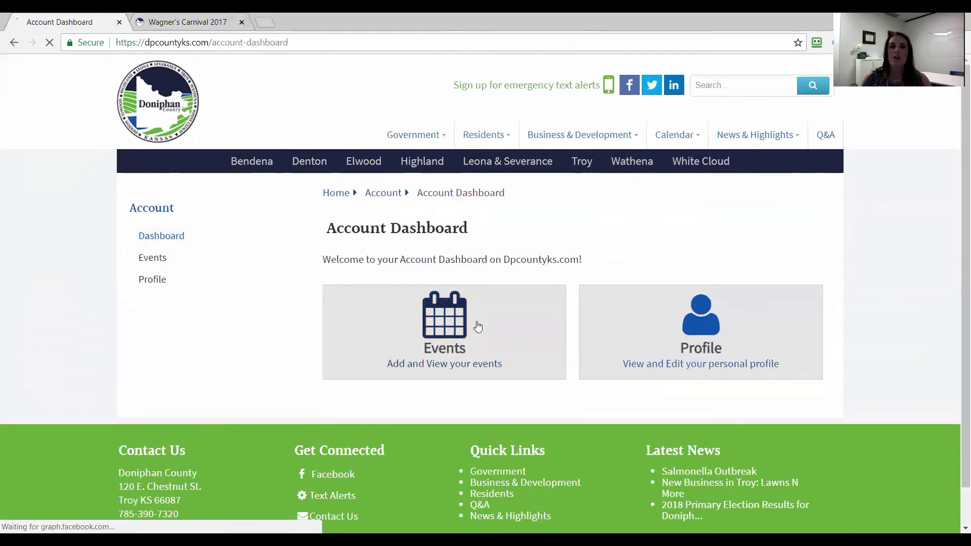
left_click(503, 362)
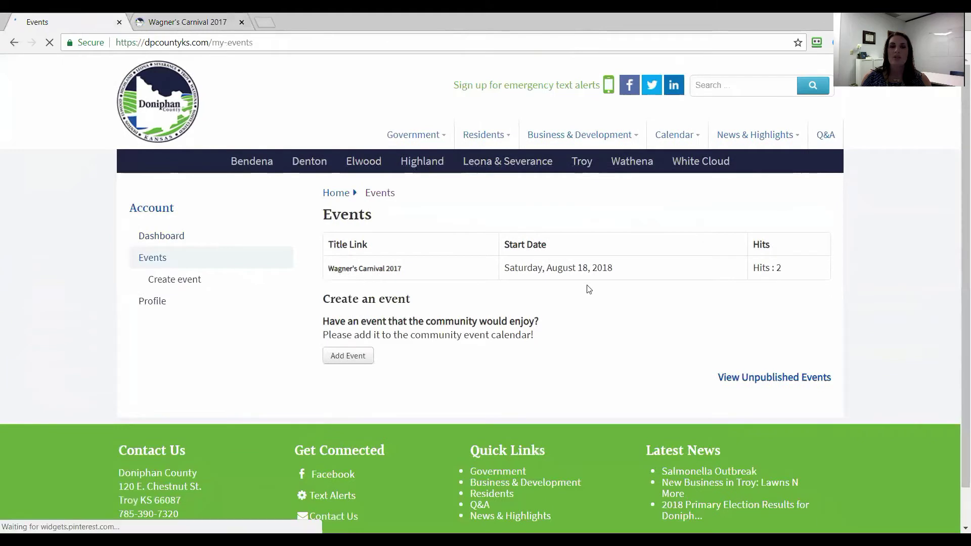
left_click(362, 269)
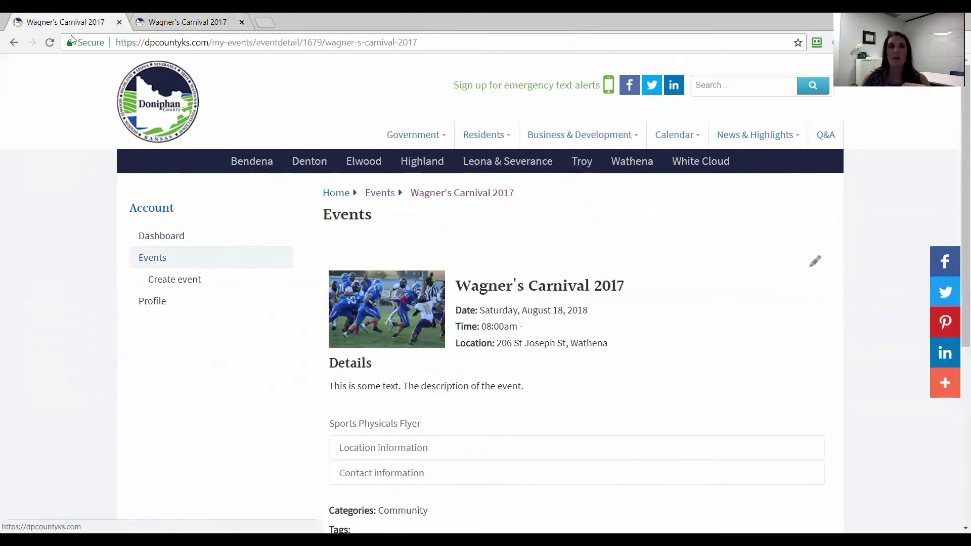
left_click(14, 43)
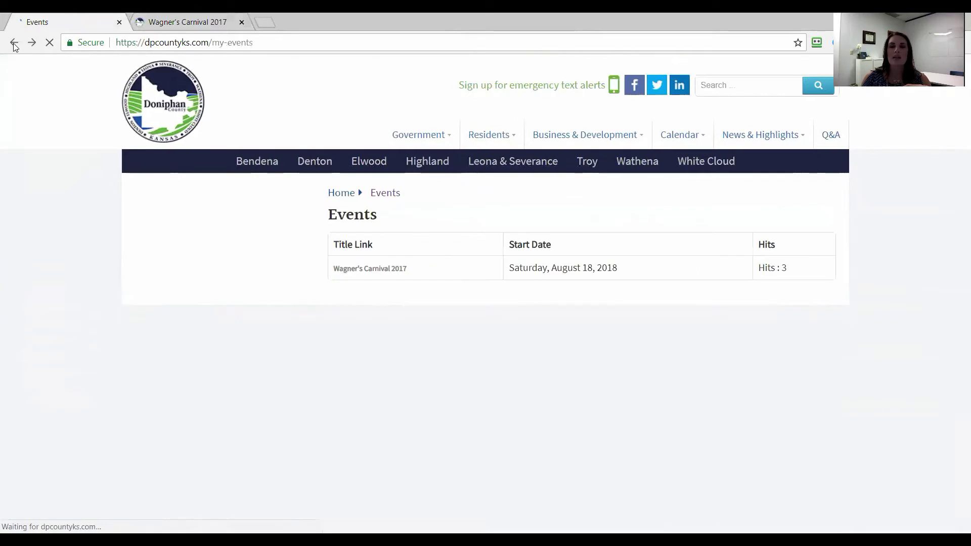
left_click(371, 268)
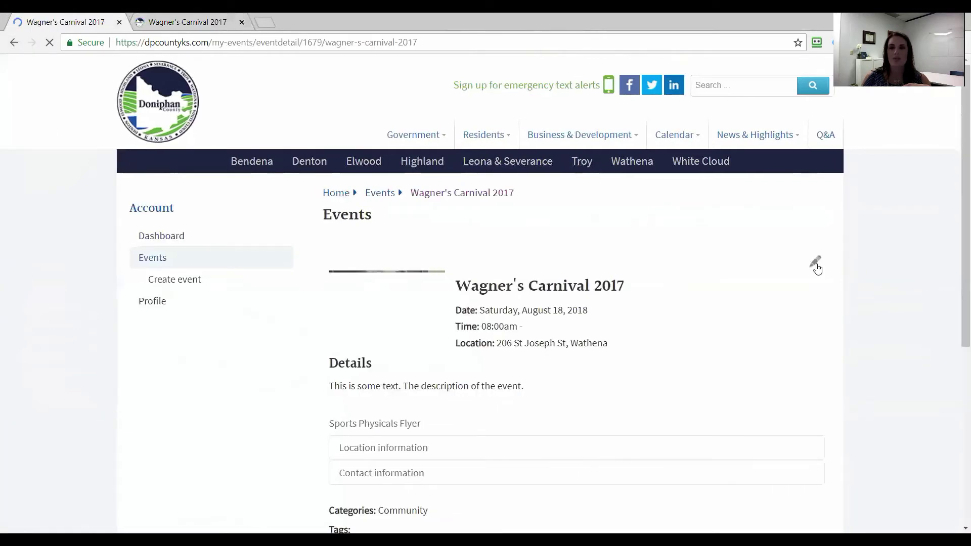
left_click(815, 263)
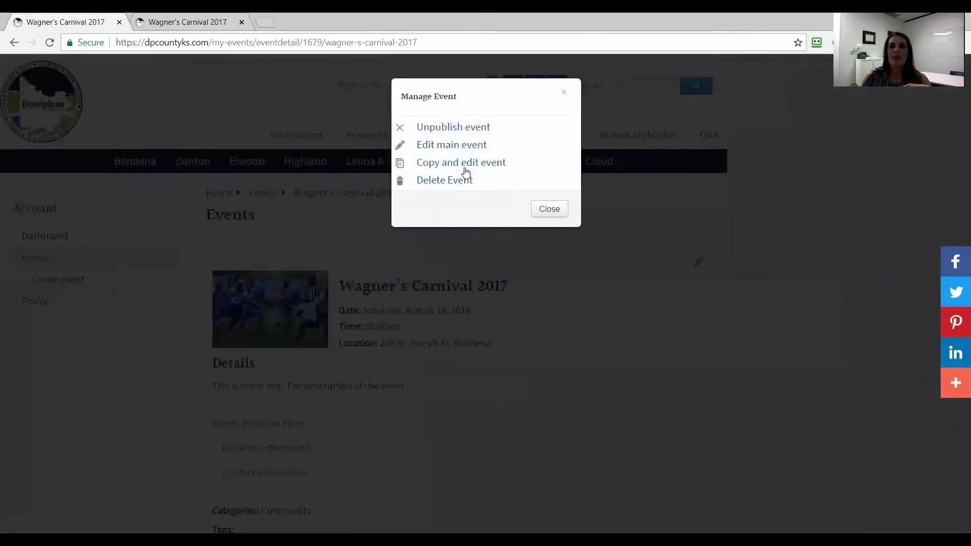
left_click(455, 145)
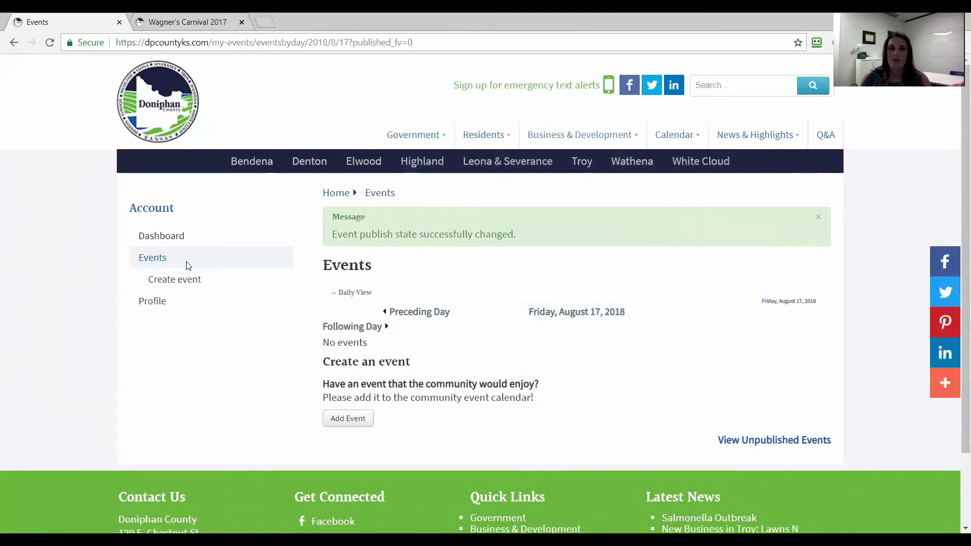
left_click(177, 239)
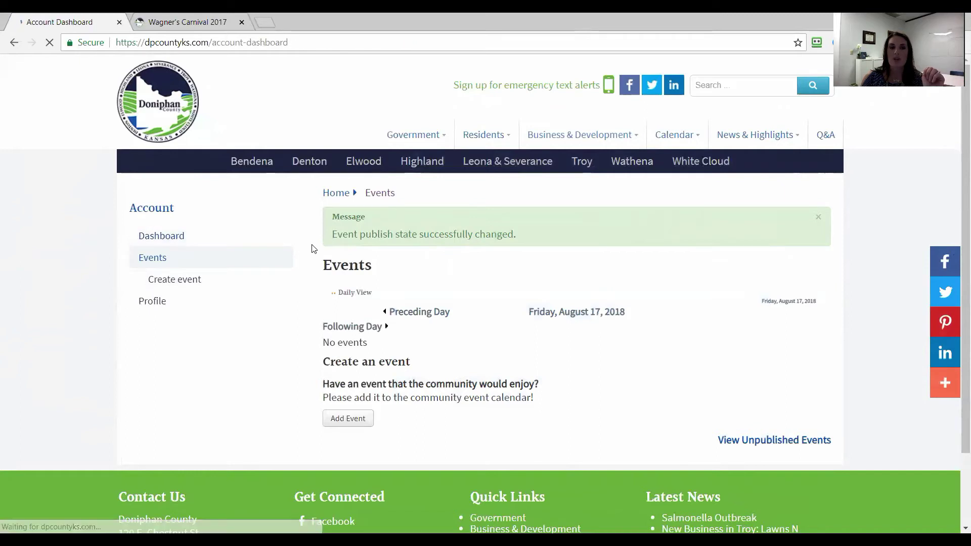
Step: Open Wagner's Carnival 2017 from View Unpublished Events and make an editable copy of it
scroll(476, 308, "down", 1)
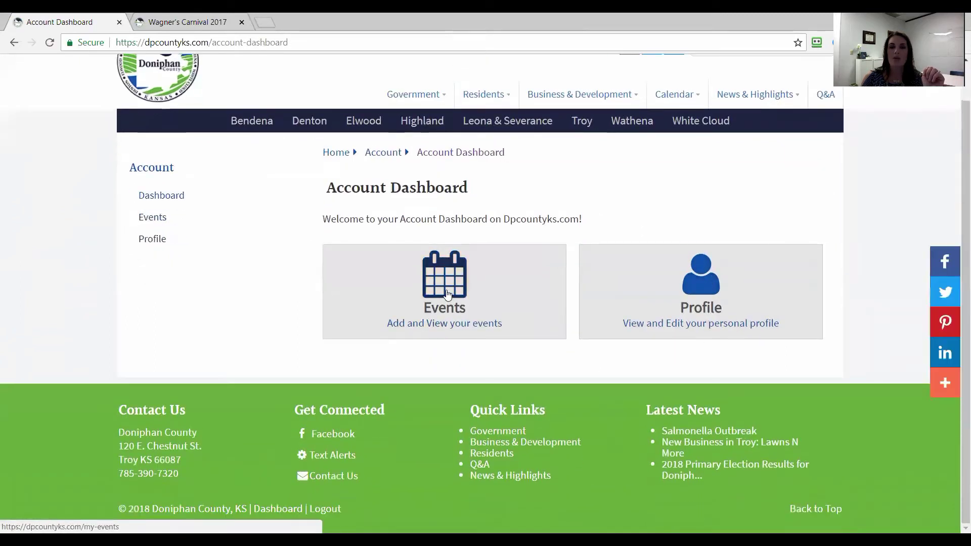
left_click(447, 294)
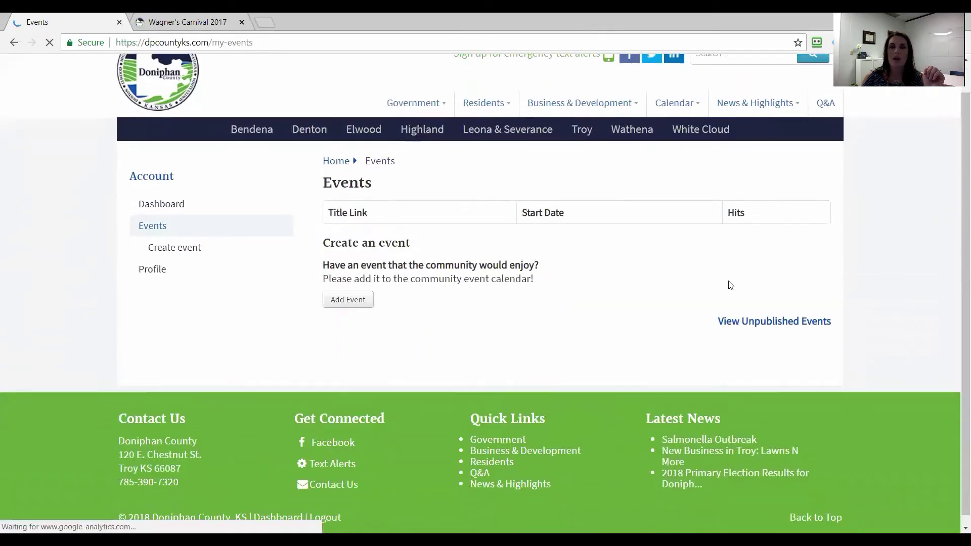
left_click(737, 312)
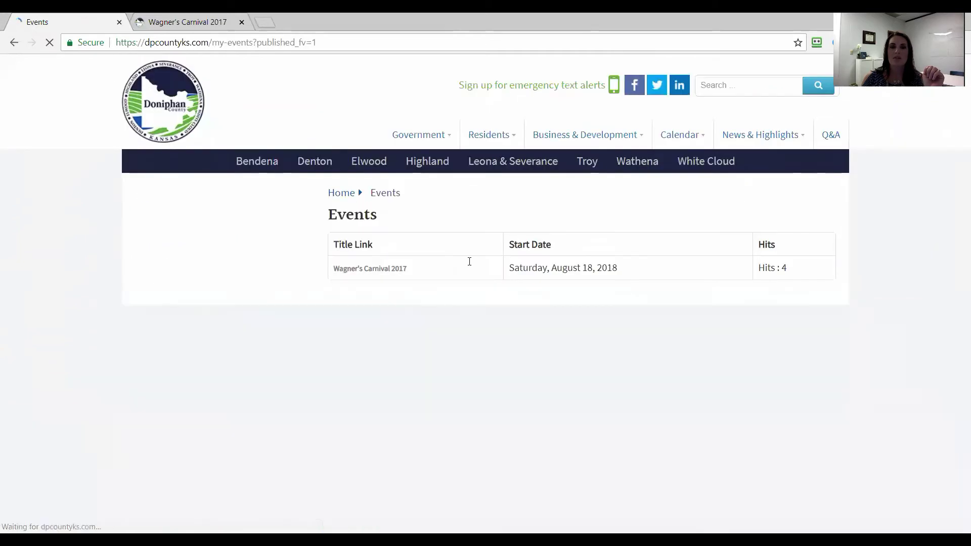
left_click(383, 271)
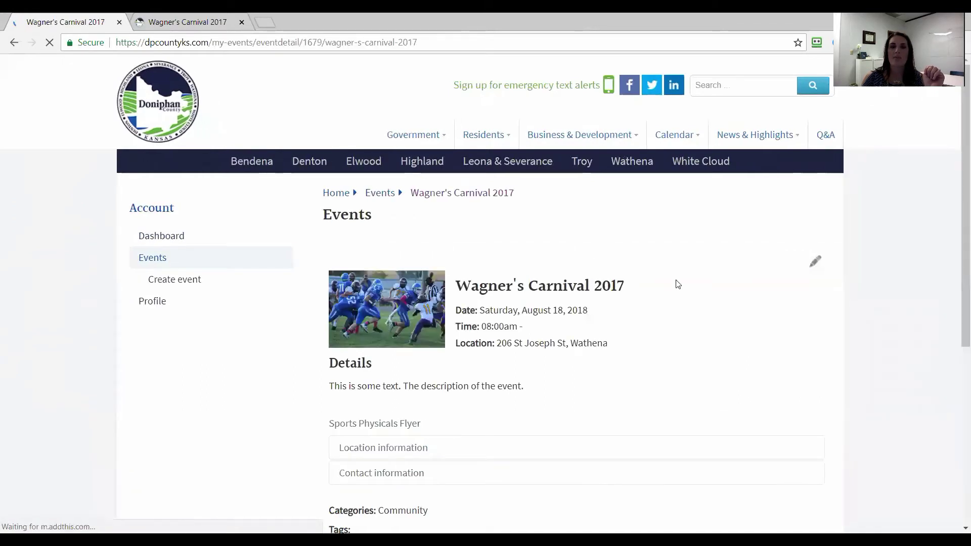
scroll(654, 329, "down", 1)
left_click(816, 198)
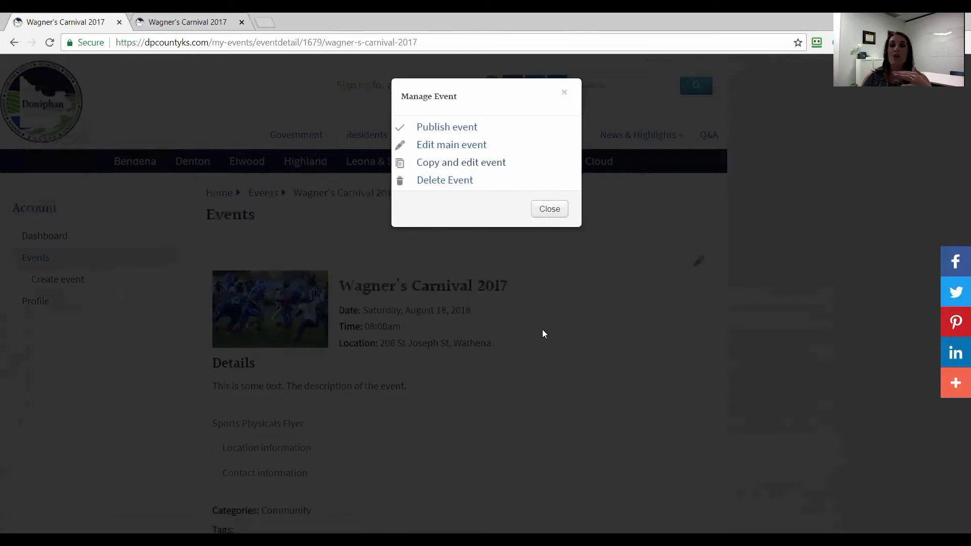
left_click(483, 169)
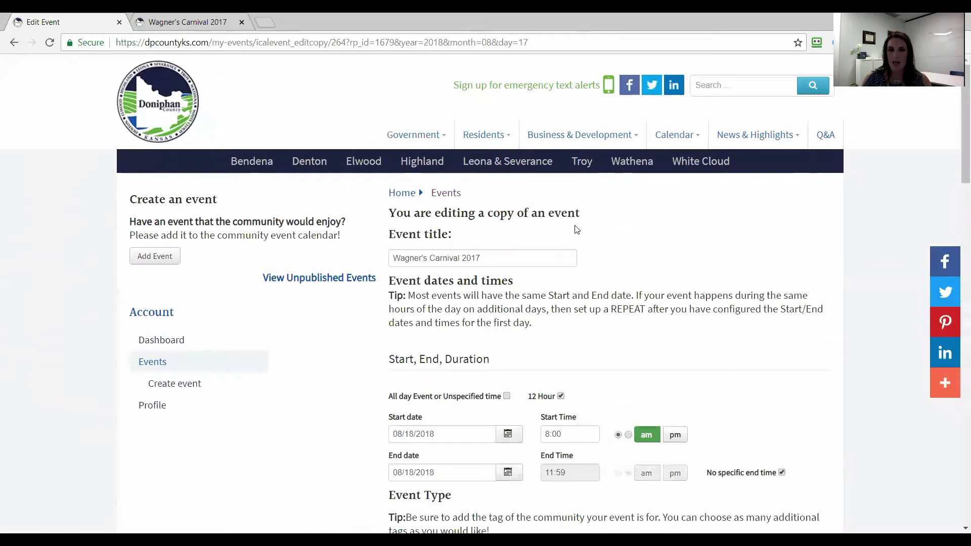
Step: Move the copied event to Monday, August 20 with a 12:00 end time
scroll(494, 255, "down", 1)
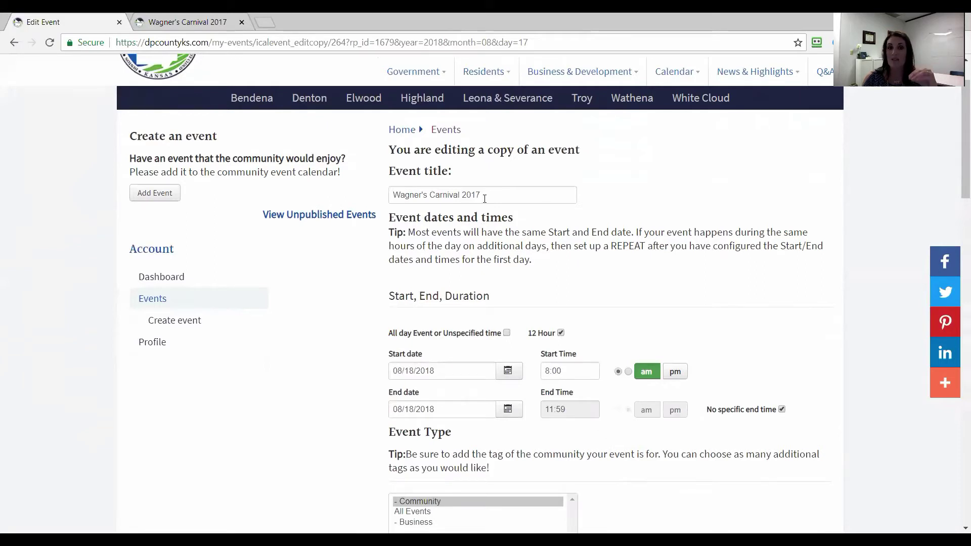
scroll(500, 259, "down", 2)
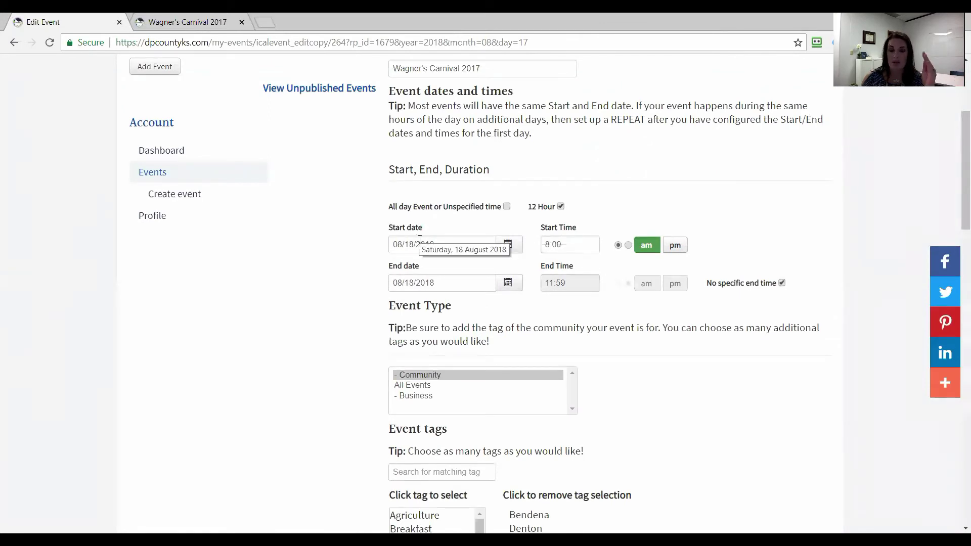
left_click(507, 244)
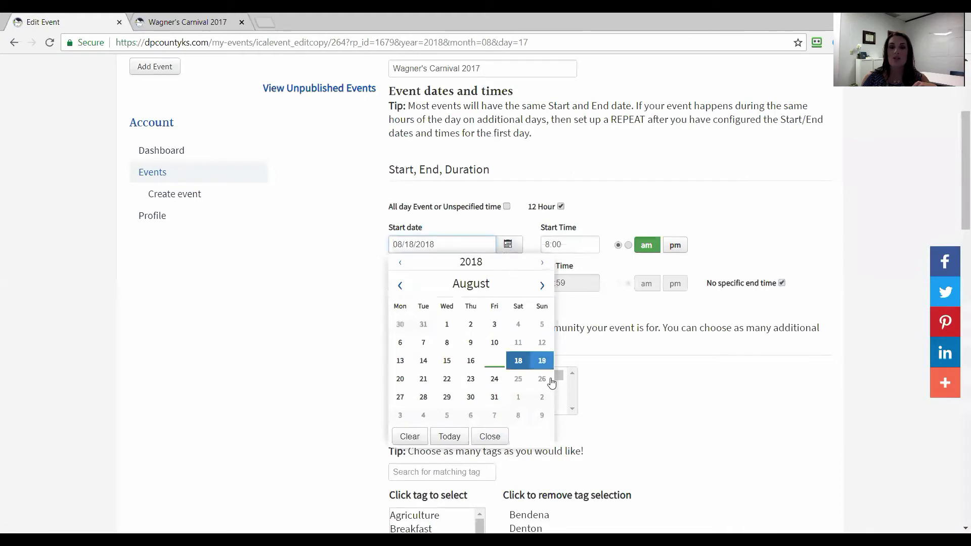
left_click(408, 378)
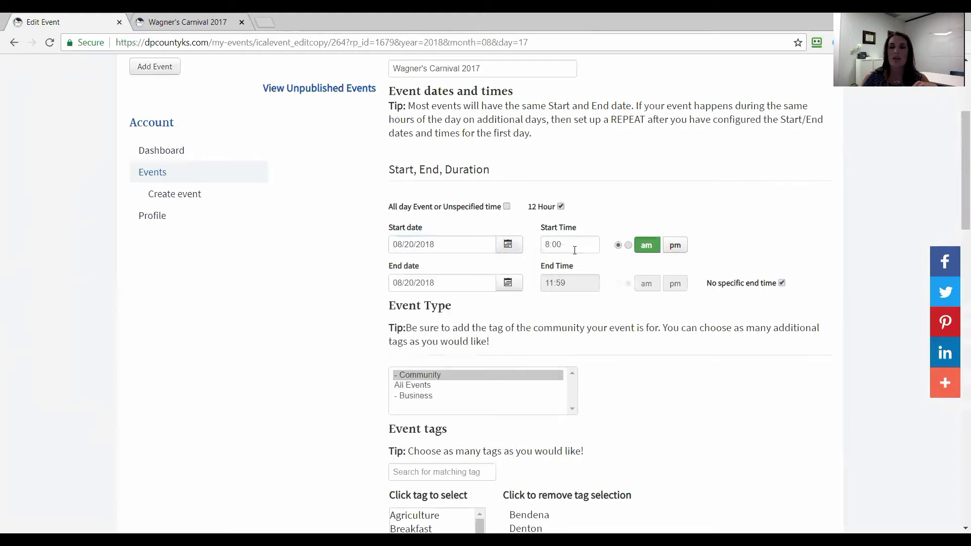
left_click(782, 285)
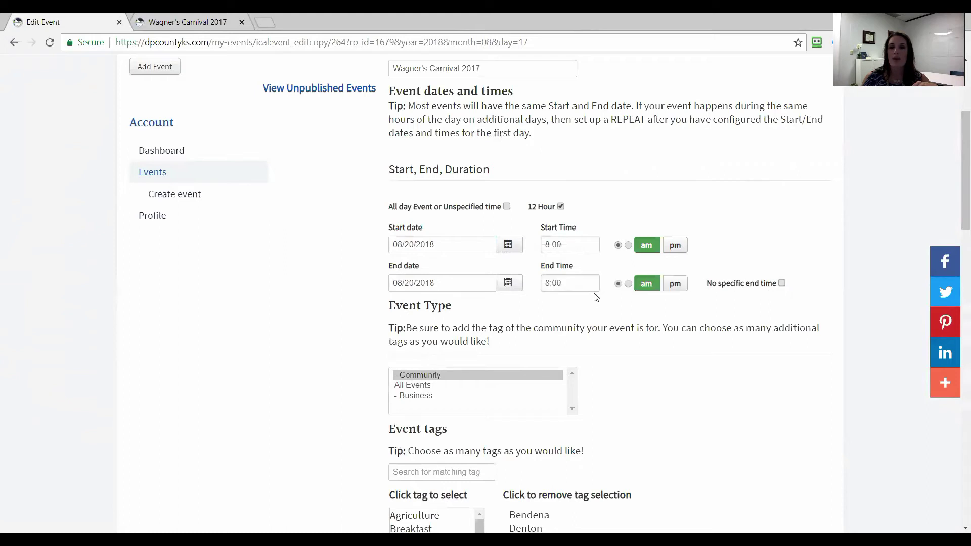
left_click(549, 283)
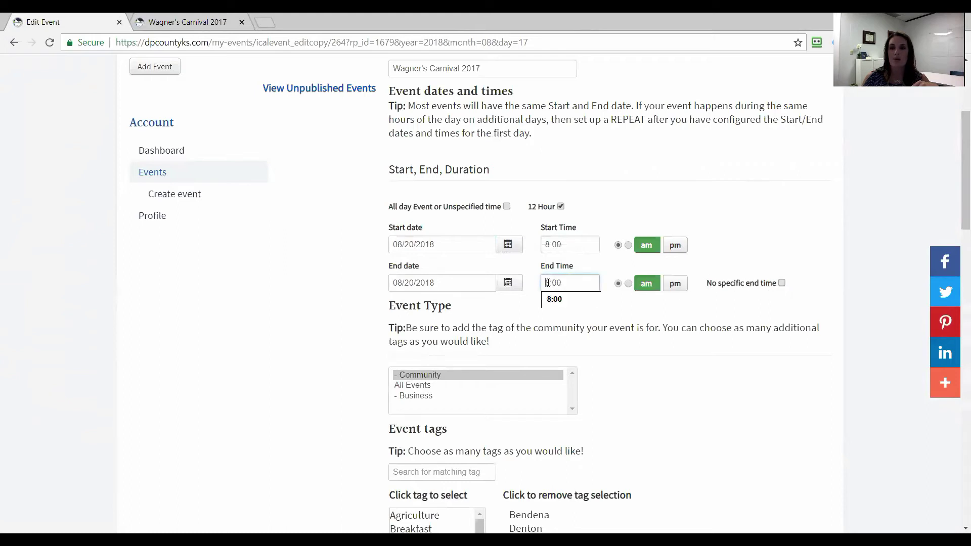
type("12")
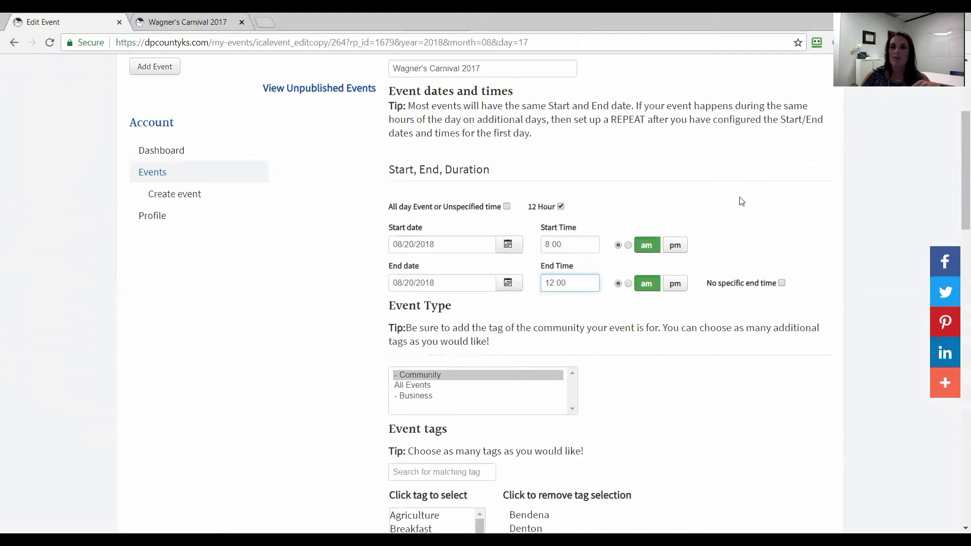
left_click(741, 201)
Step: Remove the Food tag from the copied event
scroll(737, 212, "down", 2)
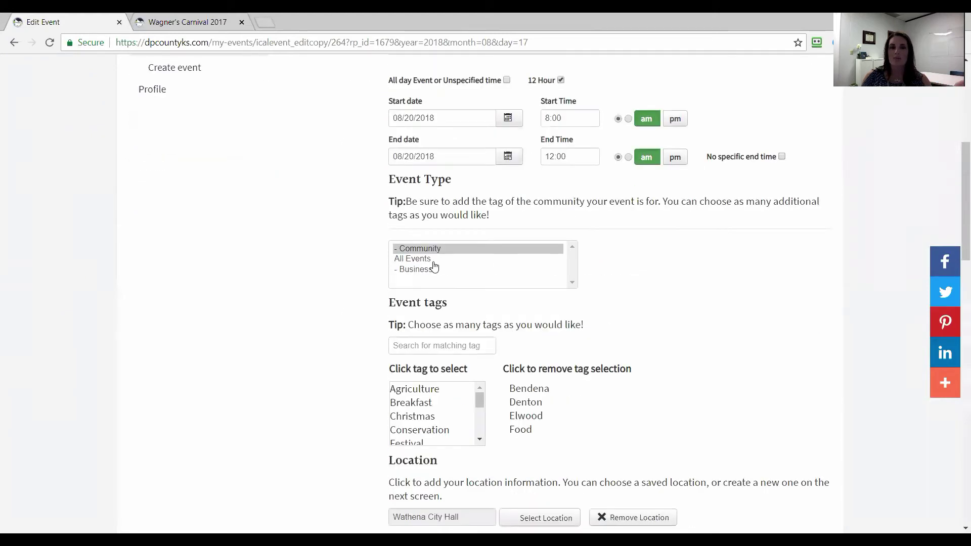
scroll(622, 334, "down", 2)
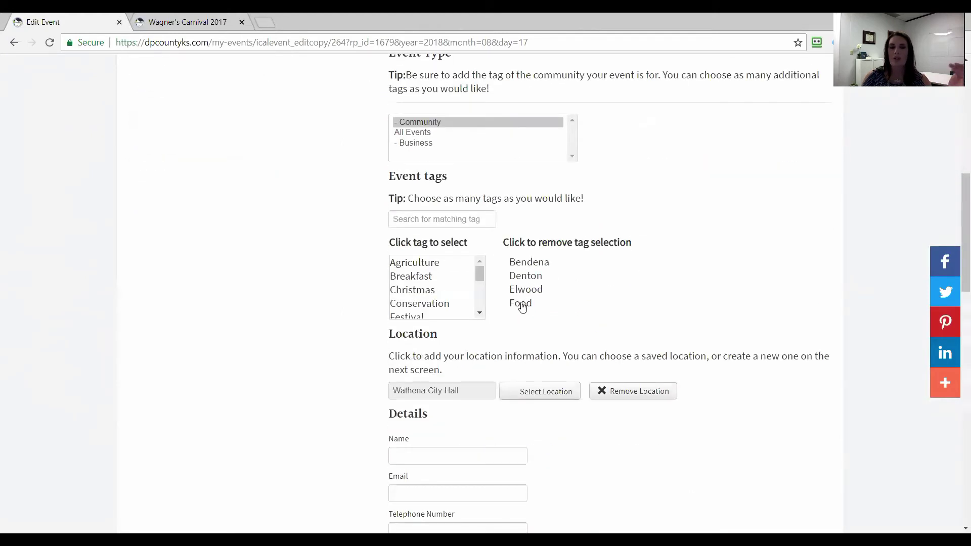
left_click(520, 304)
scroll(561, 294, "down", 5)
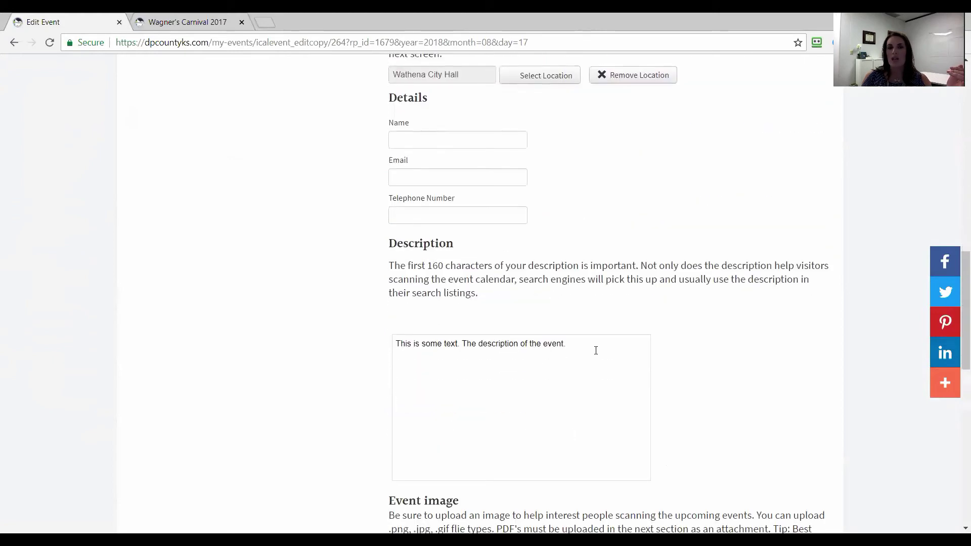
left_click_drag(595, 349, 445, 344)
Step: Set the copy to Published, save and close it, and return to the original event's tab
scroll(594, 320, "down", 5)
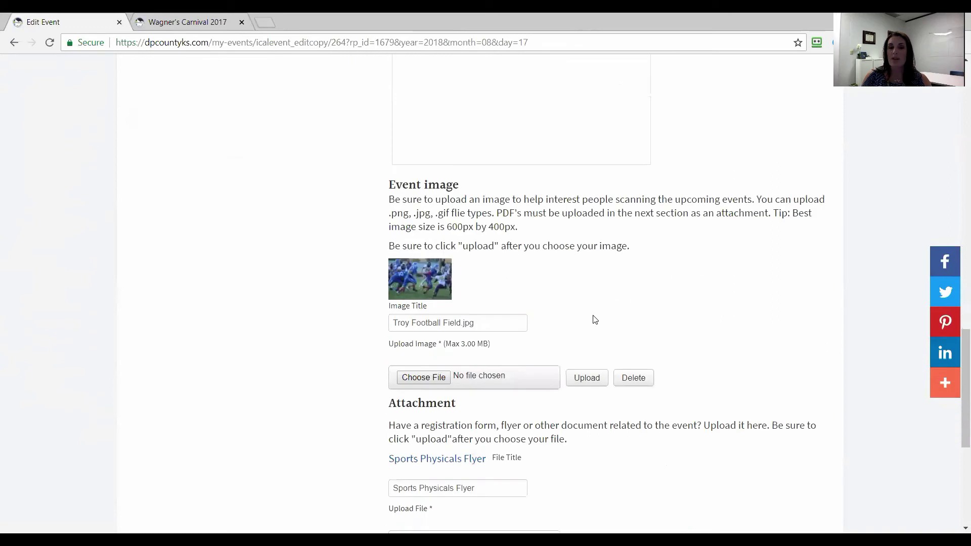
scroll(520, 286, "down", 3)
scroll(505, 314, "down", 3)
scroll(424, 351, "up", 1)
left_click(461, 390)
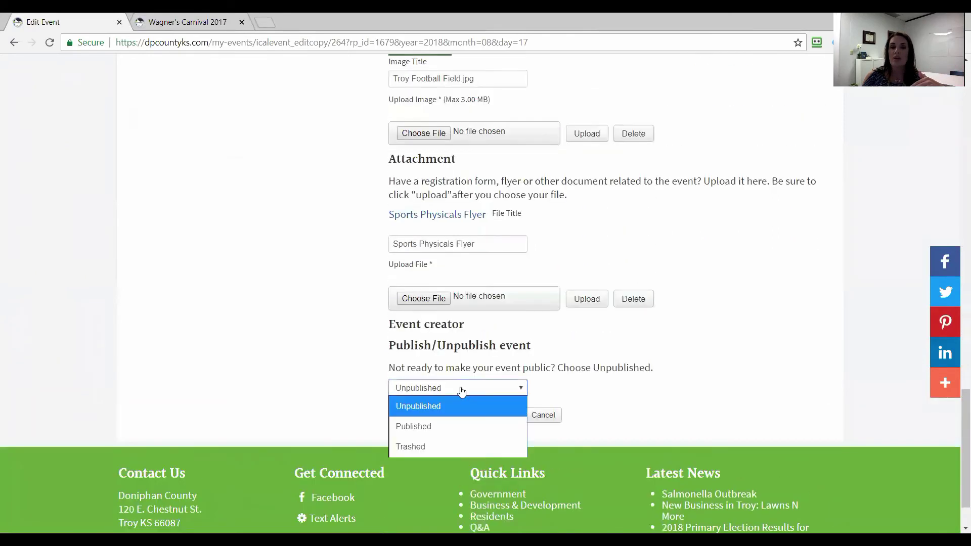
left_click(449, 424)
left_click(450, 417)
left_click(194, 16)
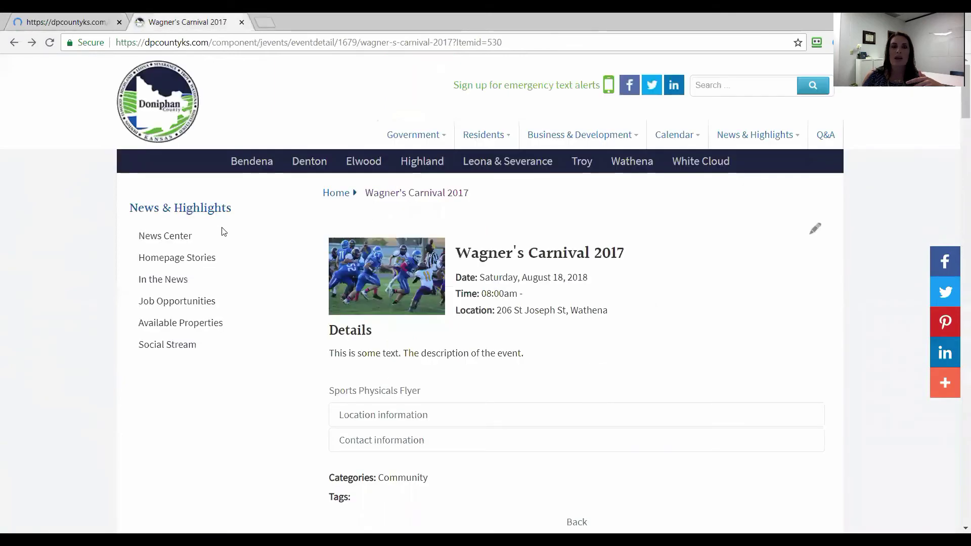
Step: Browse the Community Event Calendar, trying the Government and Community filters
left_click(669, 129)
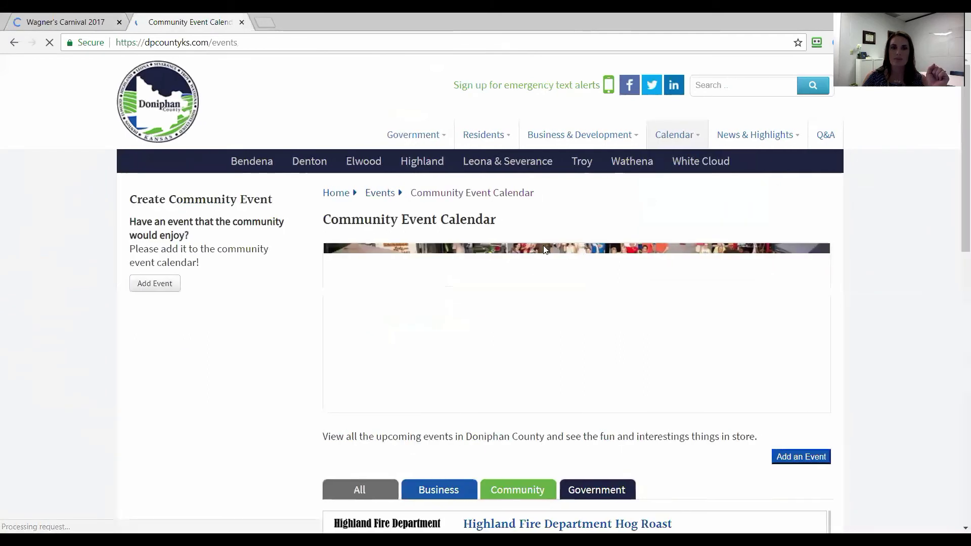
scroll(531, 228, "down", 8)
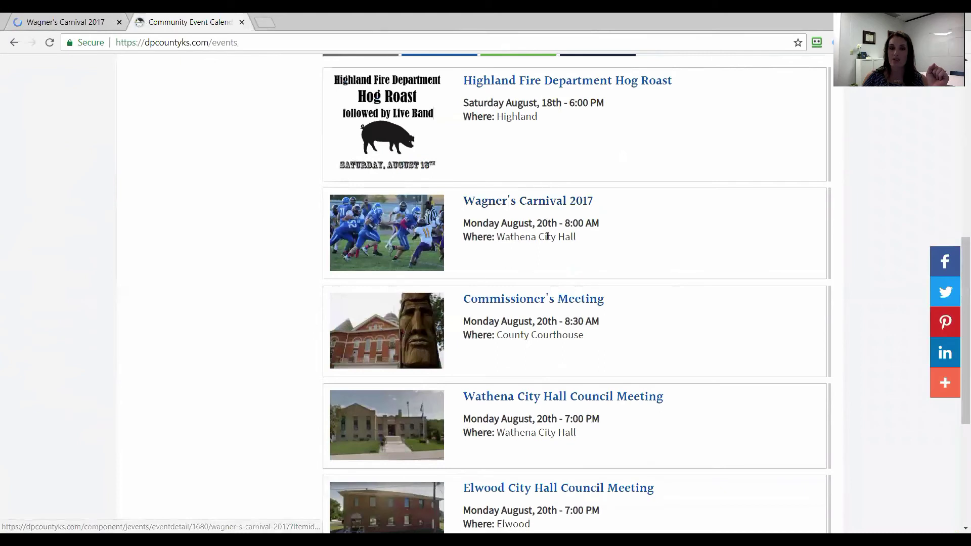
scroll(548, 237, "up", 4)
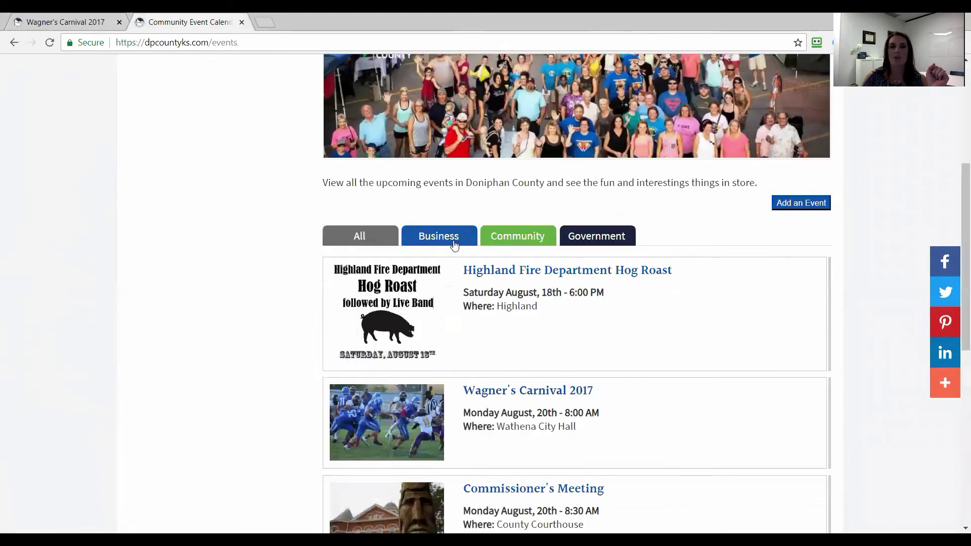
left_click(604, 238)
left_click(517, 233)
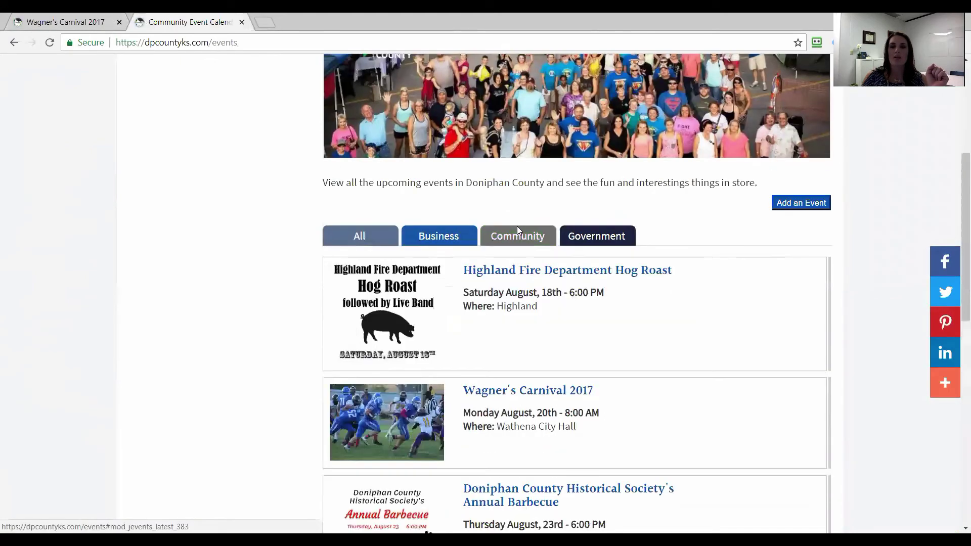
scroll(518, 253, "up", 3)
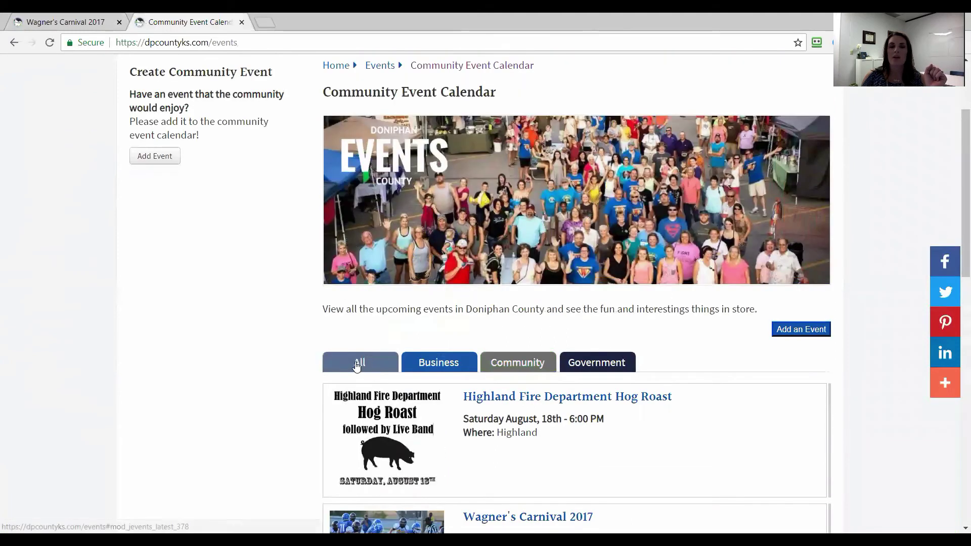
scroll(605, 281, "down", 10)
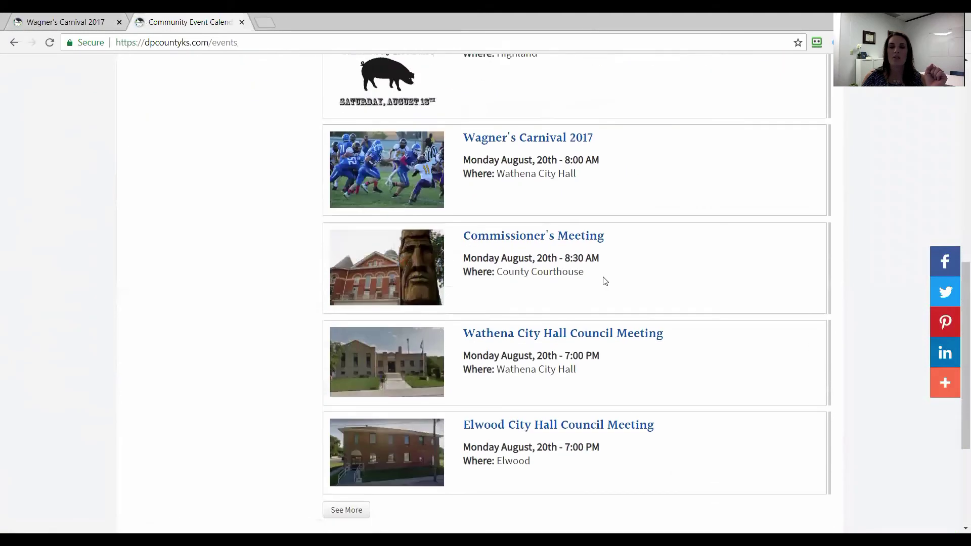
scroll(587, 263, "up", 3)
scroll(546, 261, "up", 10)
scroll(508, 262, "down", 5)
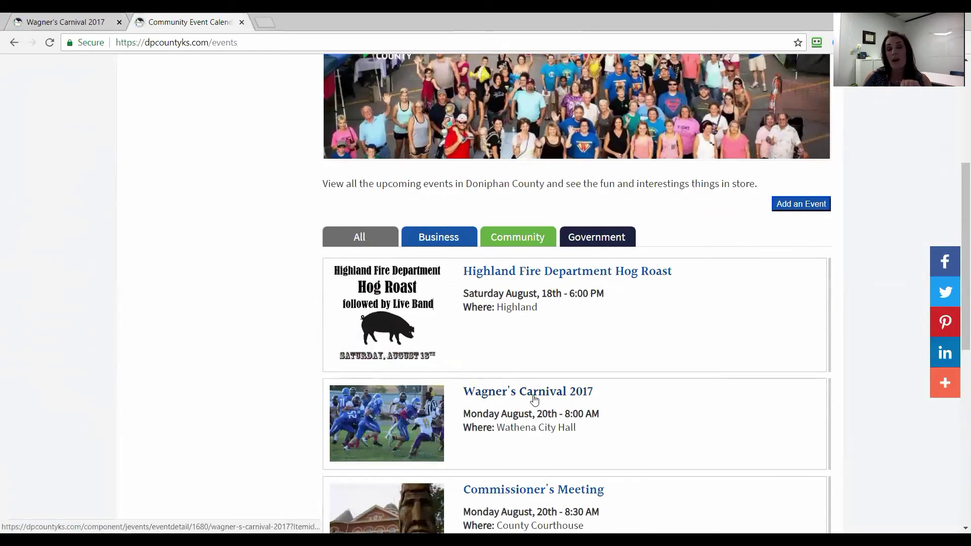
Step: Publish the original Saturday, August 18 Wagner's Carnival event, then reopen the Events list
left_click(67, 20)
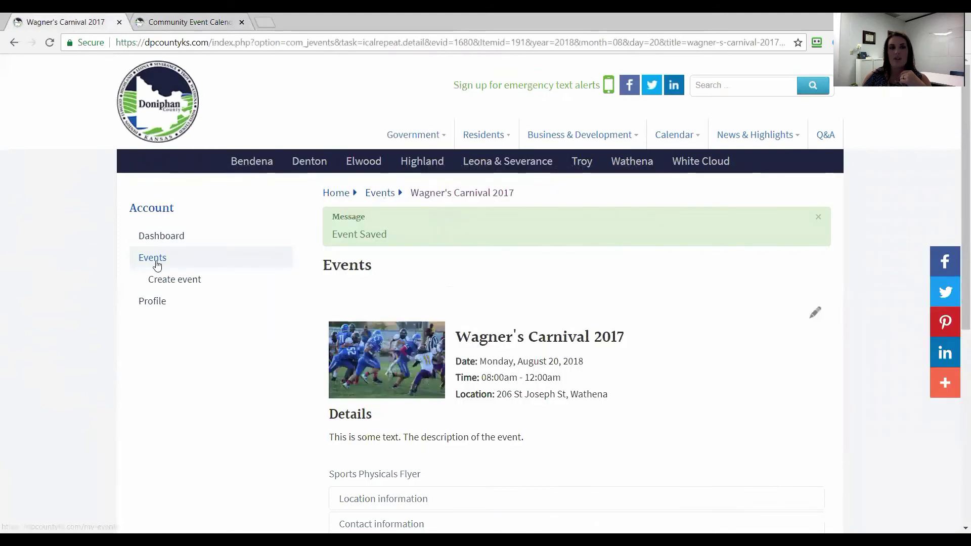
left_click(155, 260)
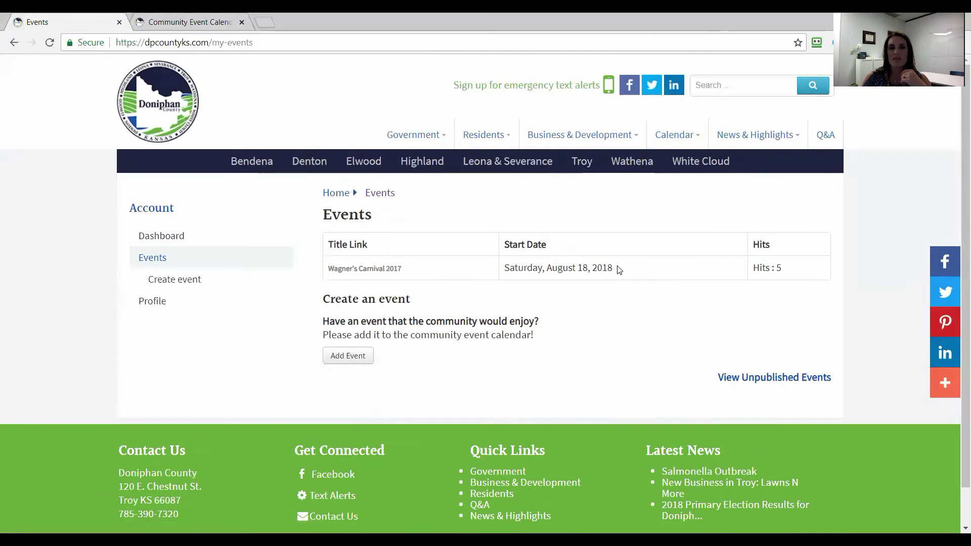
scroll(607, 268, "down", 2)
left_click(367, 228)
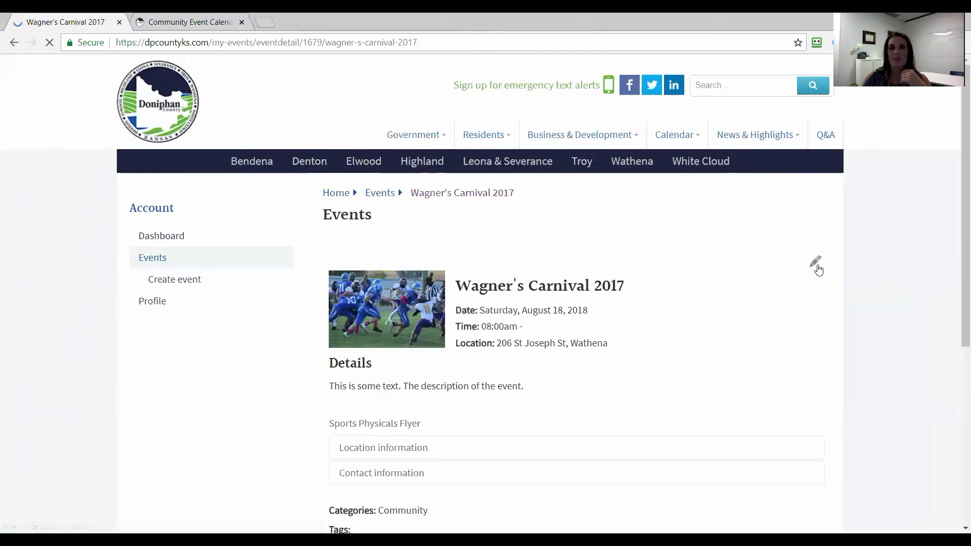
left_click(816, 262)
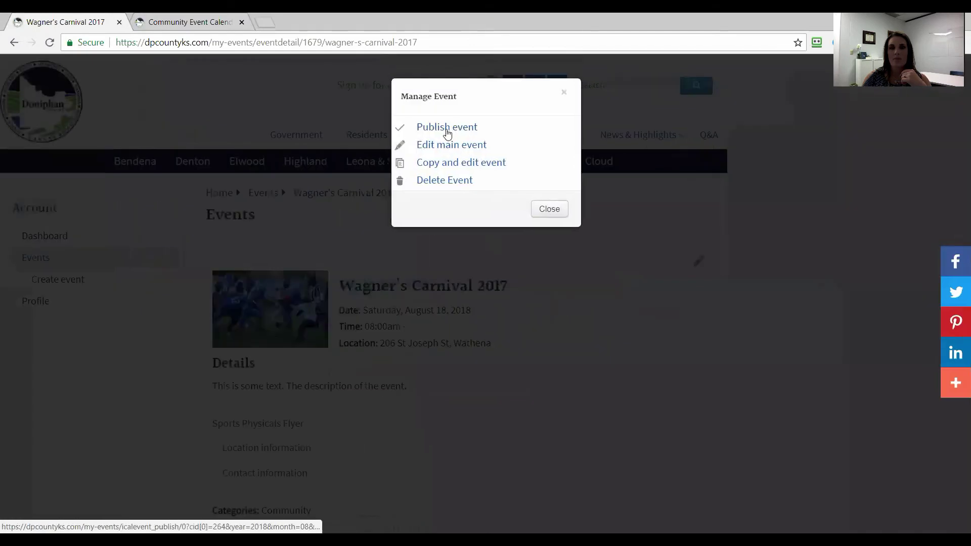
left_click(458, 131)
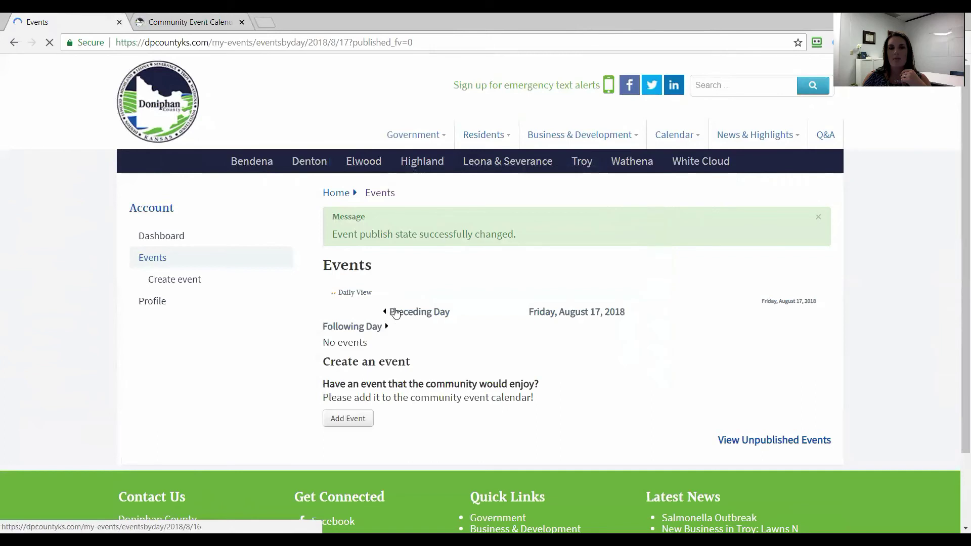
left_click(163, 240)
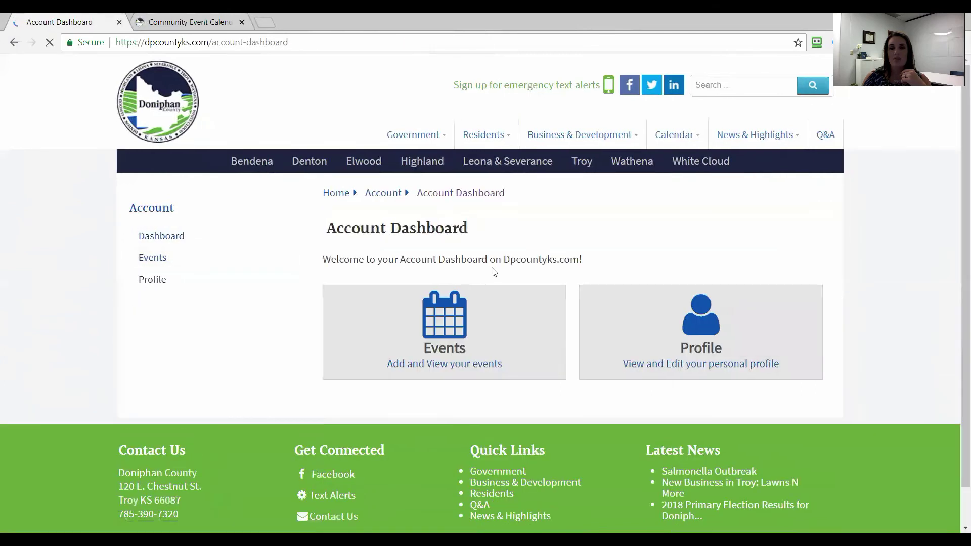
left_click(445, 348)
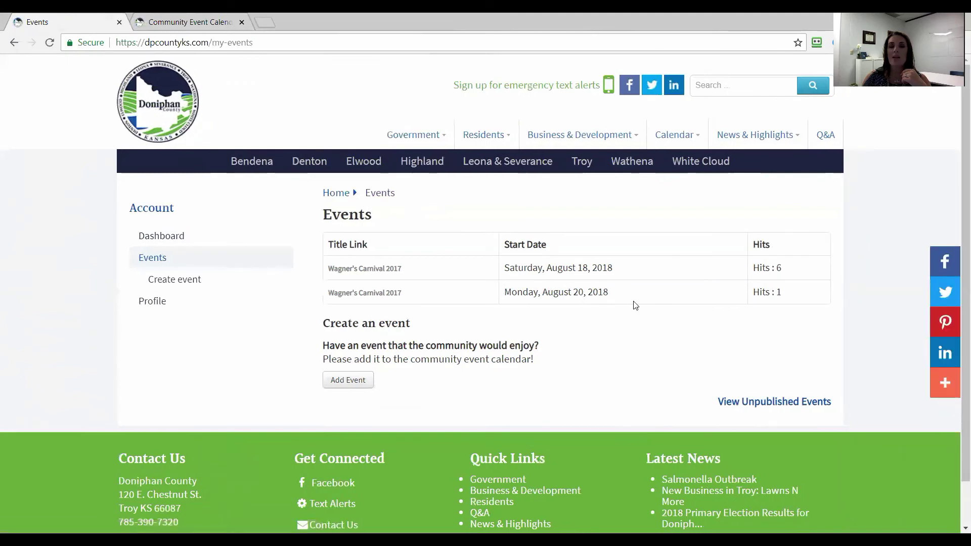
Step: Reload the Community Event Calendar and scroll to see both Wagner's Carnival dates
left_click(194, 18)
left_click(49, 42)
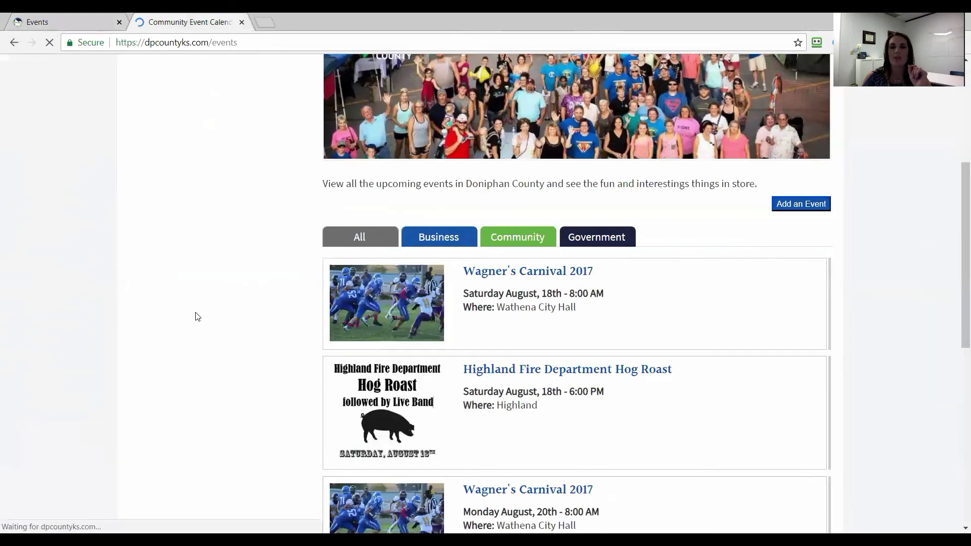
scroll(579, 289, "down", 3)
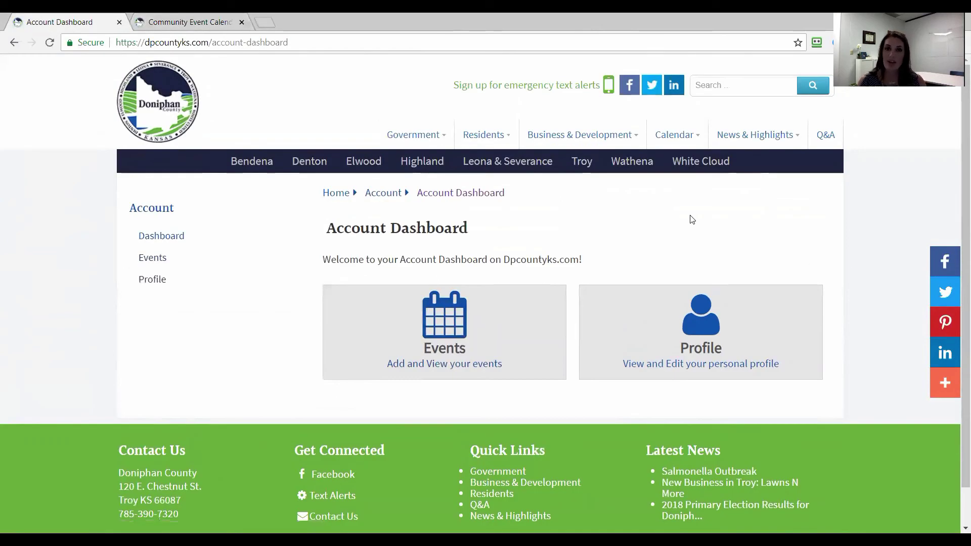
Step: Delete the Saturday, August 18 Wagner's Carnival event from the Events list
left_click(196, 20)
left_click(76, 22)
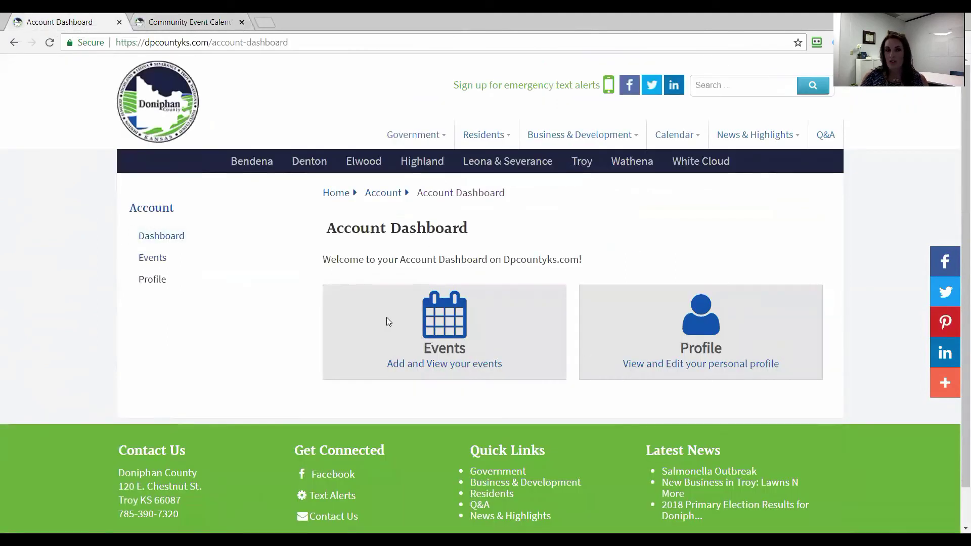
left_click(433, 329)
left_click(386, 272)
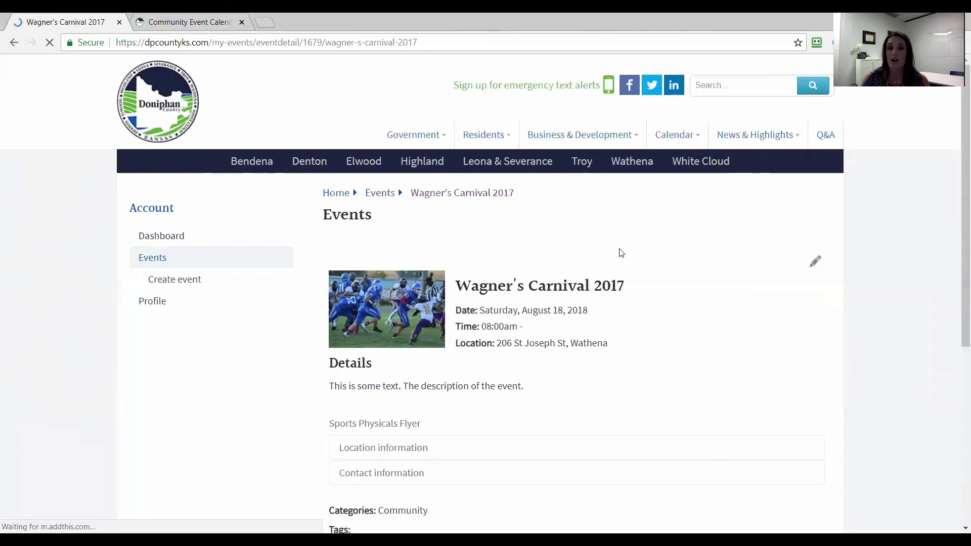
left_click(815, 262)
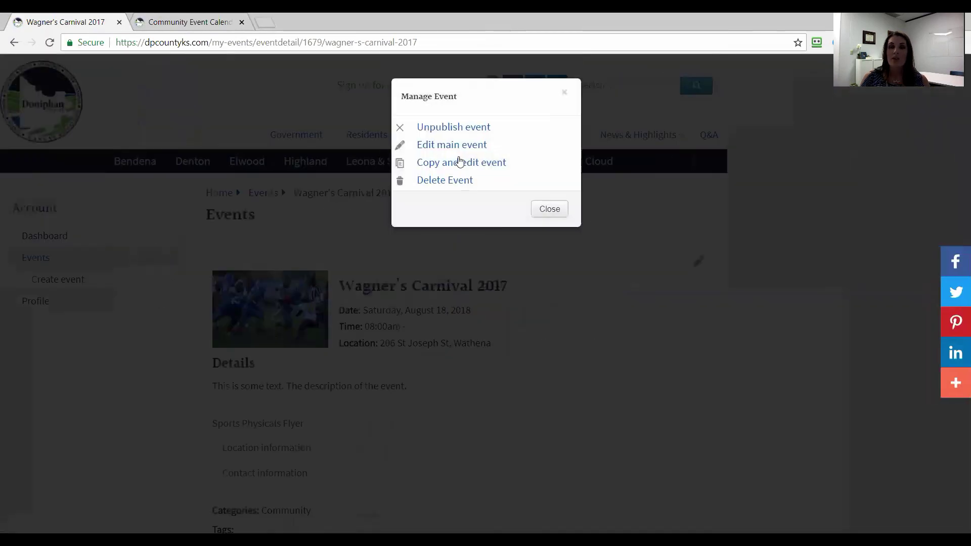
left_click(452, 184)
left_click(545, 111)
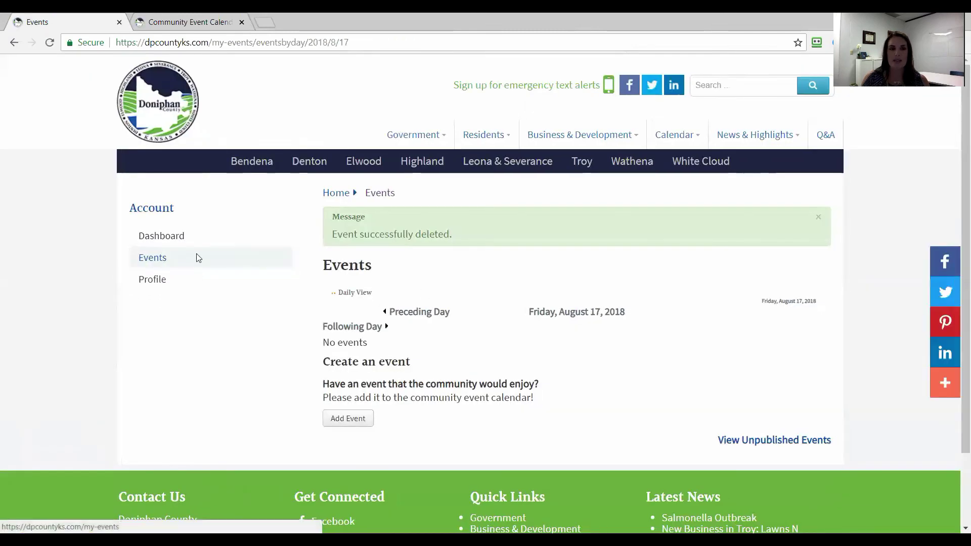
Step: Open the Monday August 20 event, choose Delete Event, and answer the confirmation prompt
left_click(282, 258)
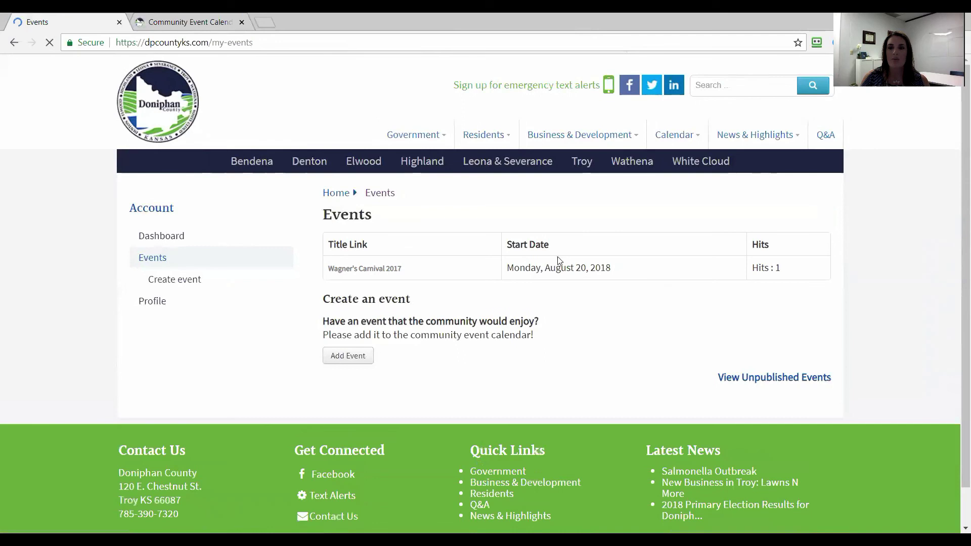
left_click(379, 270)
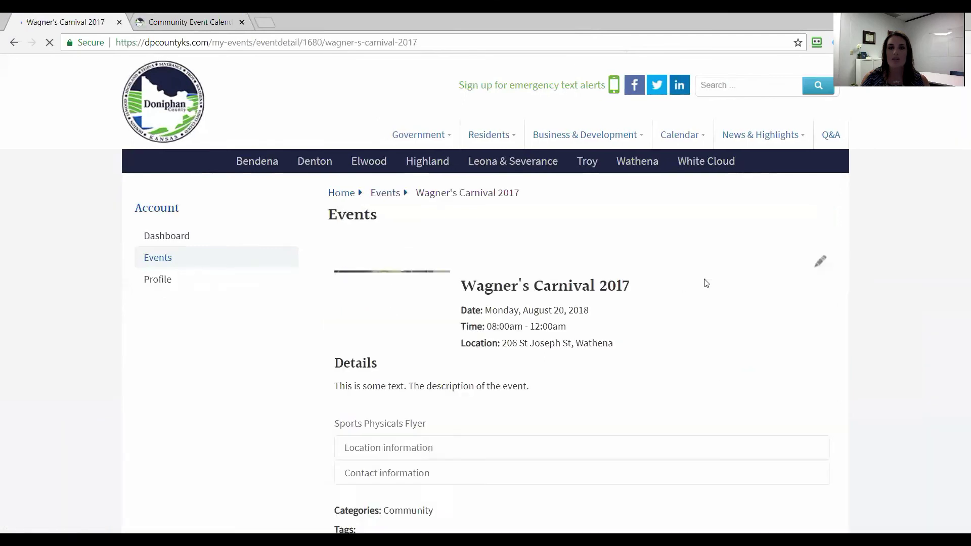
left_click(815, 262)
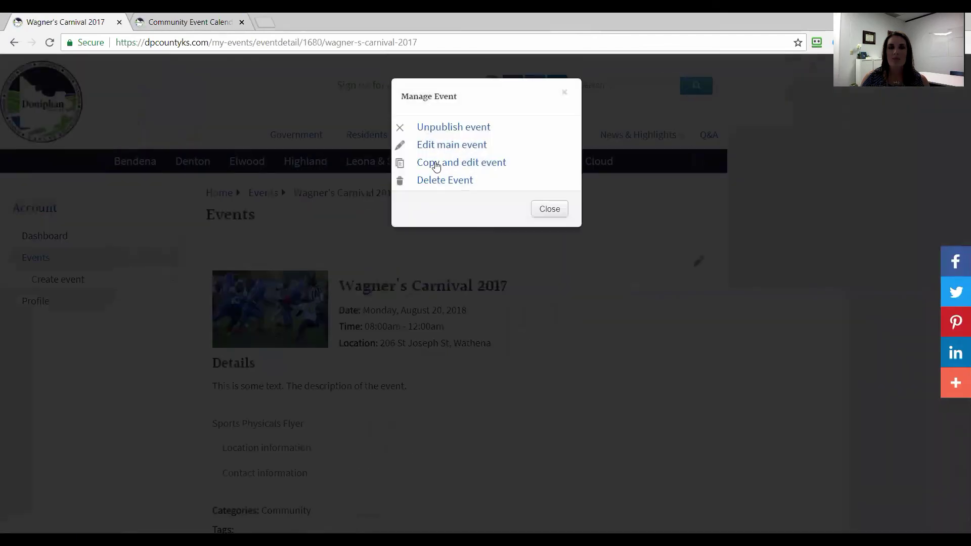
left_click(433, 180)
left_click(553, 104)
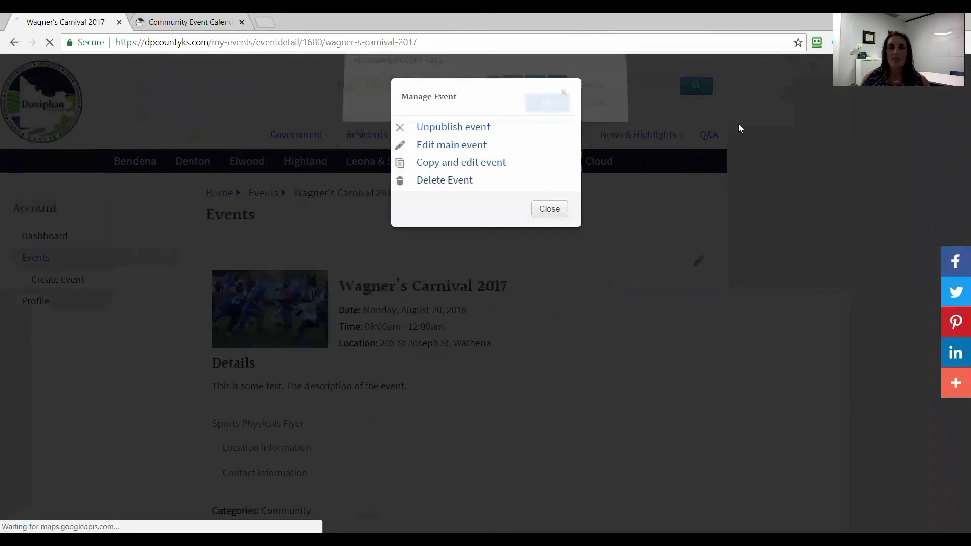